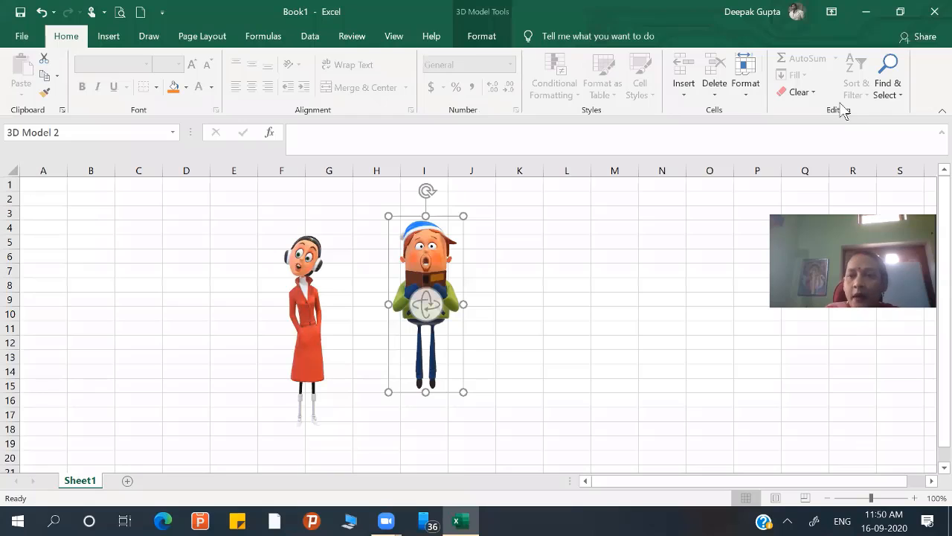
Move both 3D character models away from the first columns, placing the boy around column O and the woman around column M.
left_click(688, 214)
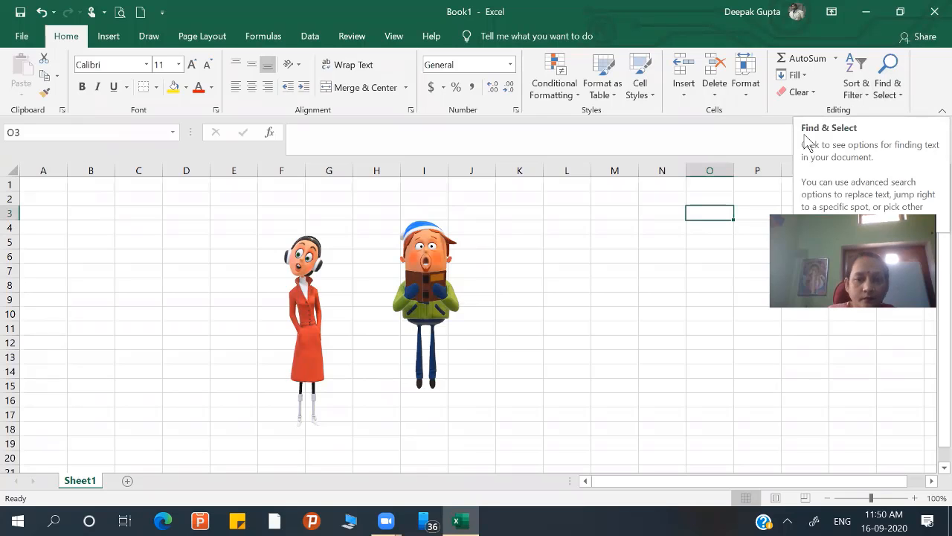
left_click_drag(449, 262, 723, 222)
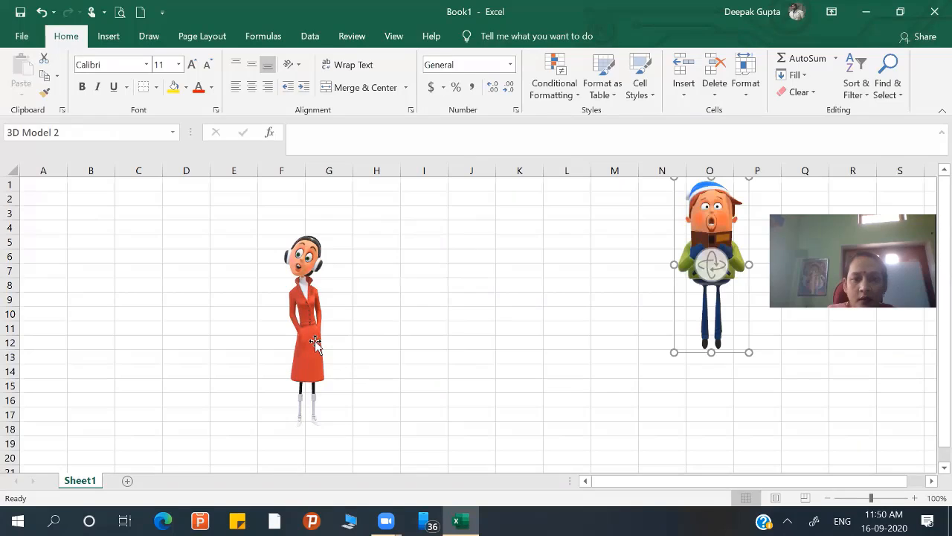
left_click_drag(320, 344, 640, 262)
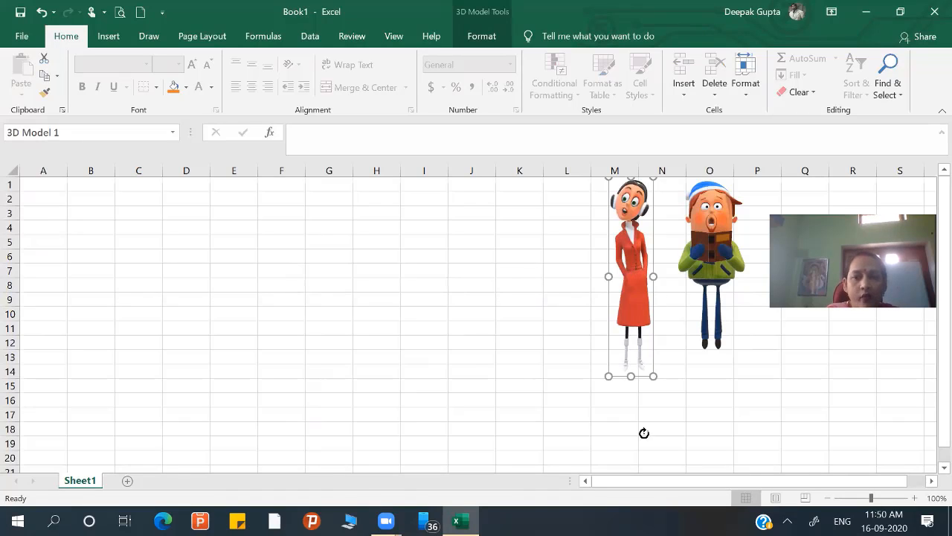
left_click(80, 270)
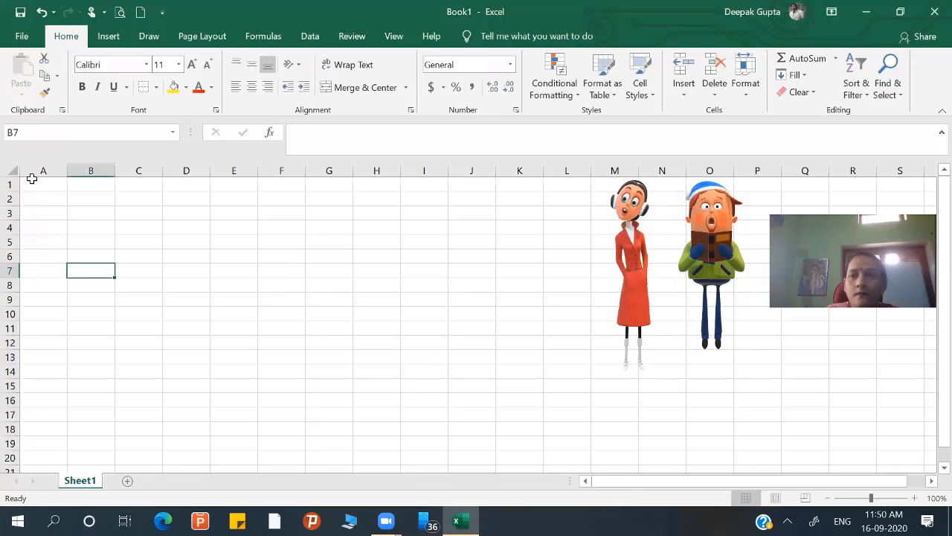
Enter the numbers 9, 7, 4, 3 and 6 in cells A1 to A5.
left_click(32, 178)
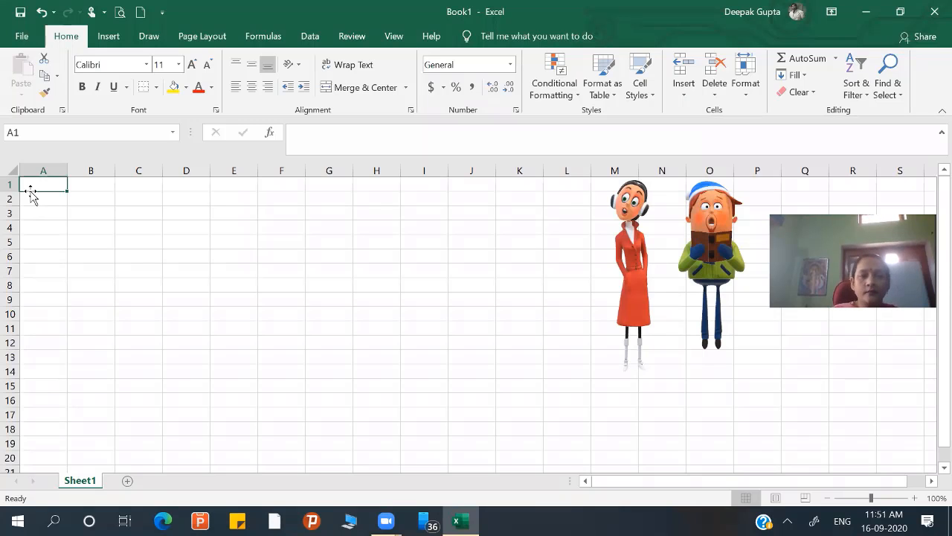
type("9")
key("Return")
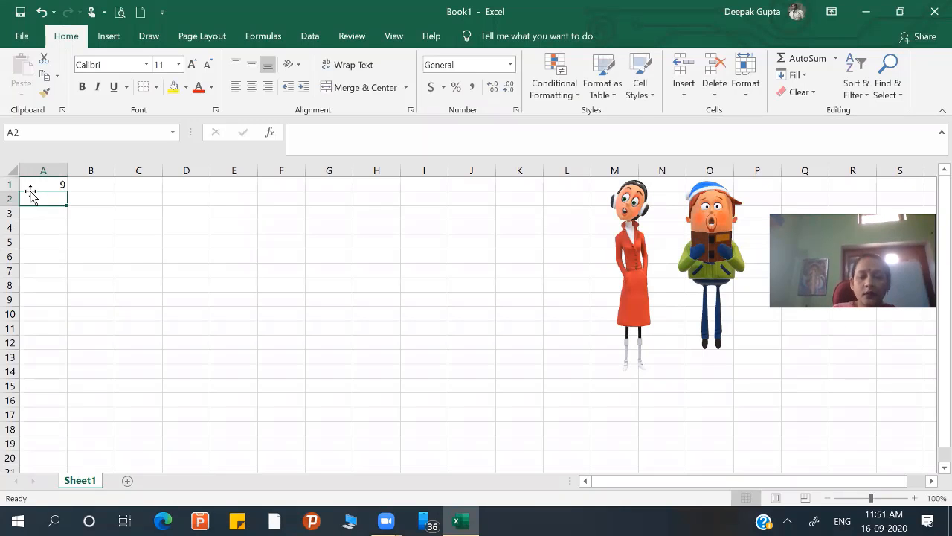
type("7")
key("Return")
type("4")
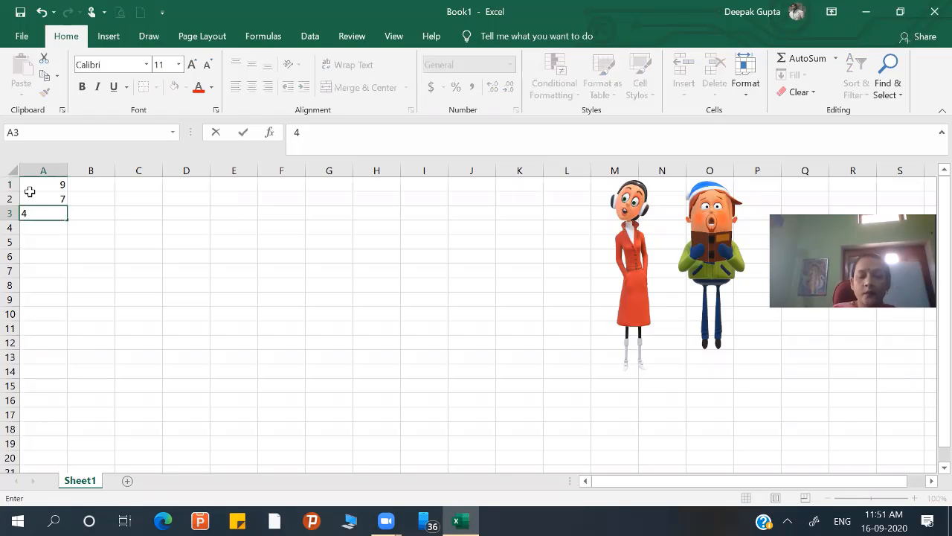
key("Return")
type("3")
key("Return")
type("6")
key("Return")
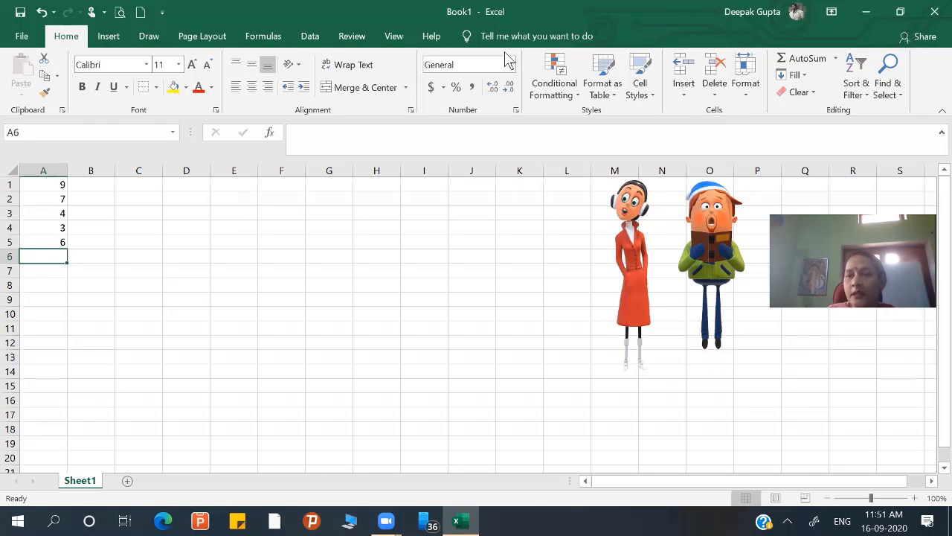
left_click(805, 59)
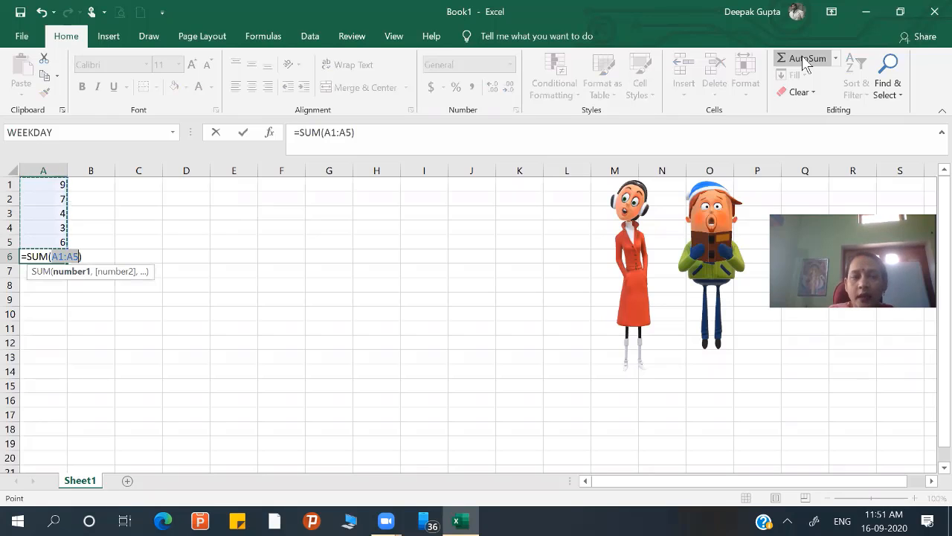
key("Return")
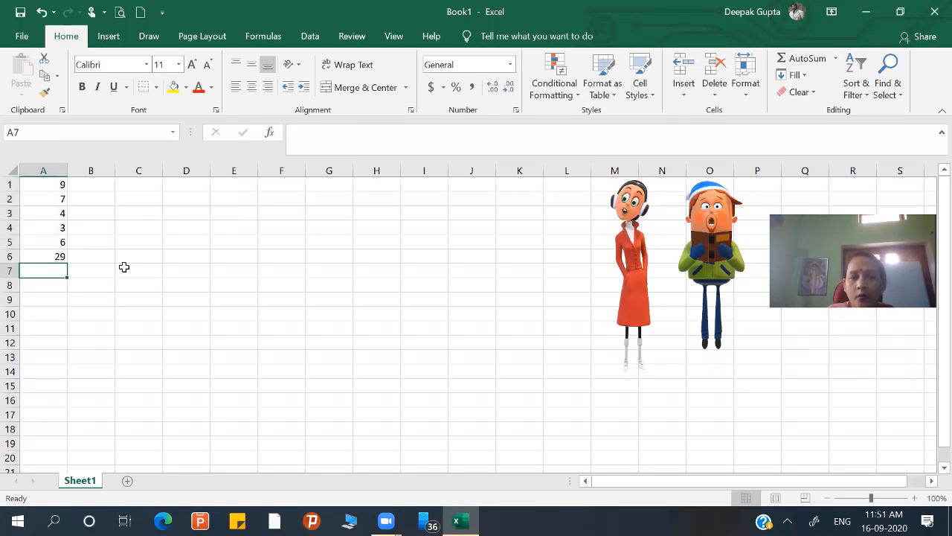
key("ctrl+z")
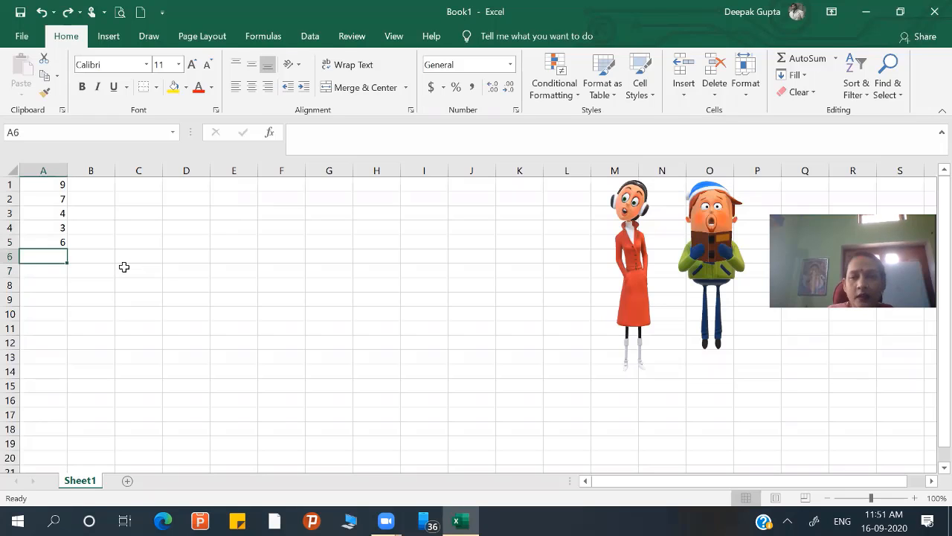
Total the numbers in A1:A5 in cell A6 with AutoSum.
left_click(808, 58)
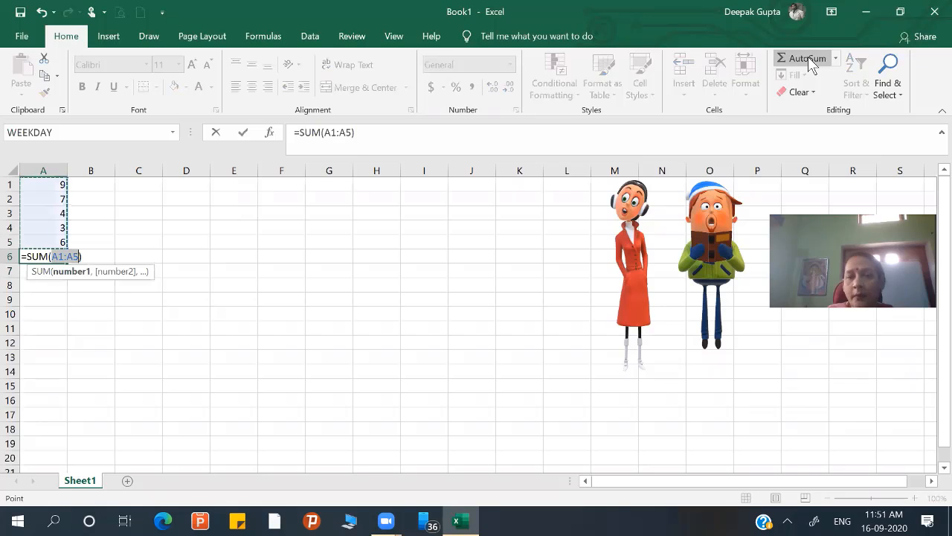
left_click(808, 58)
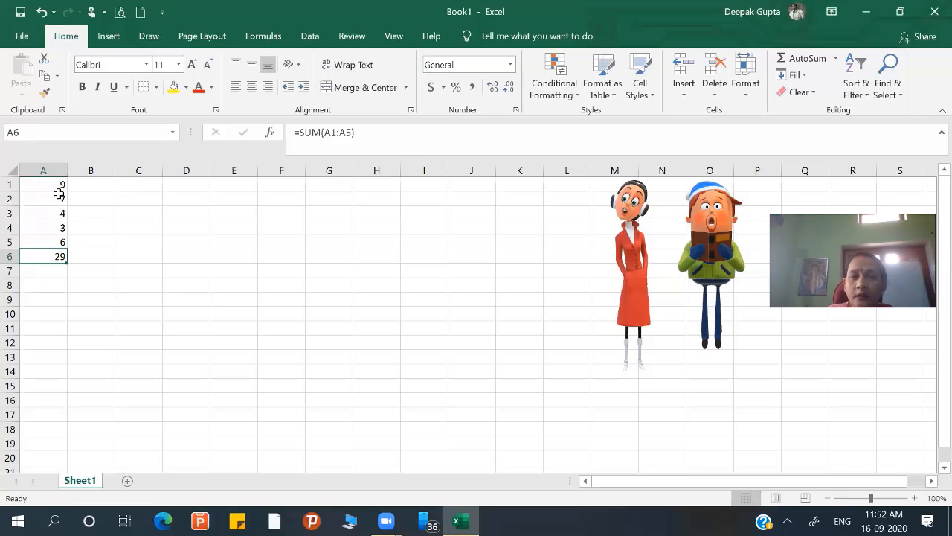
Count the numbers in A1:A5 with Count Numbers, placing the result in A7, and inspect its formula.
left_click_drag(61, 184, 62, 238)
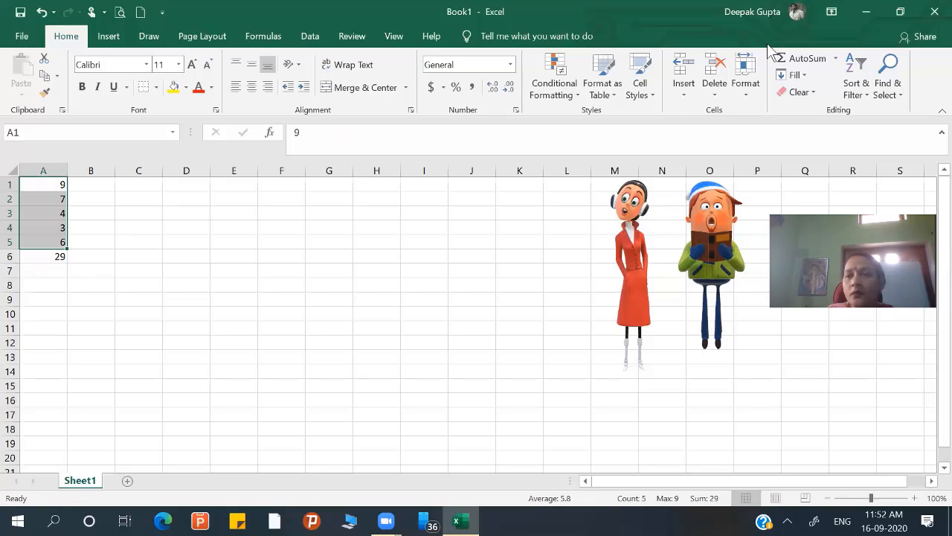
left_click(835, 58)
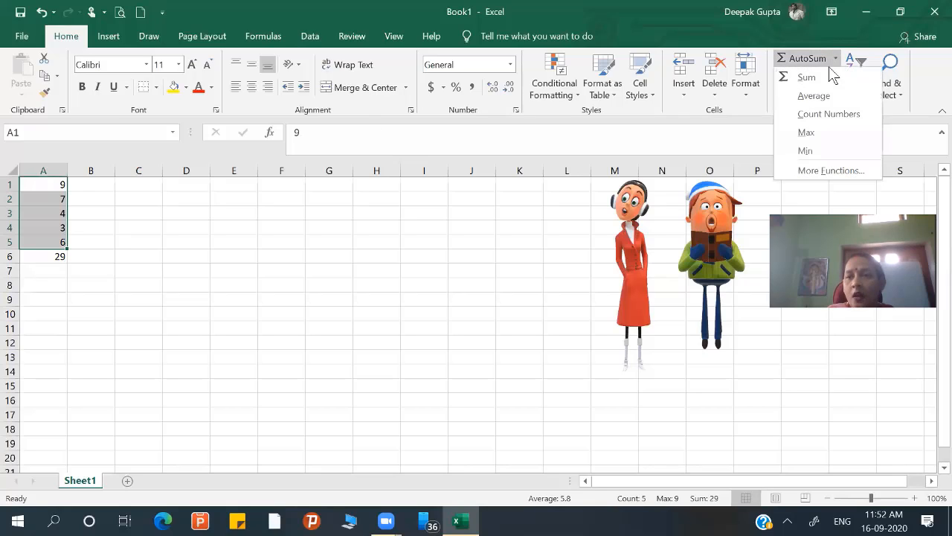
left_click(825, 114)
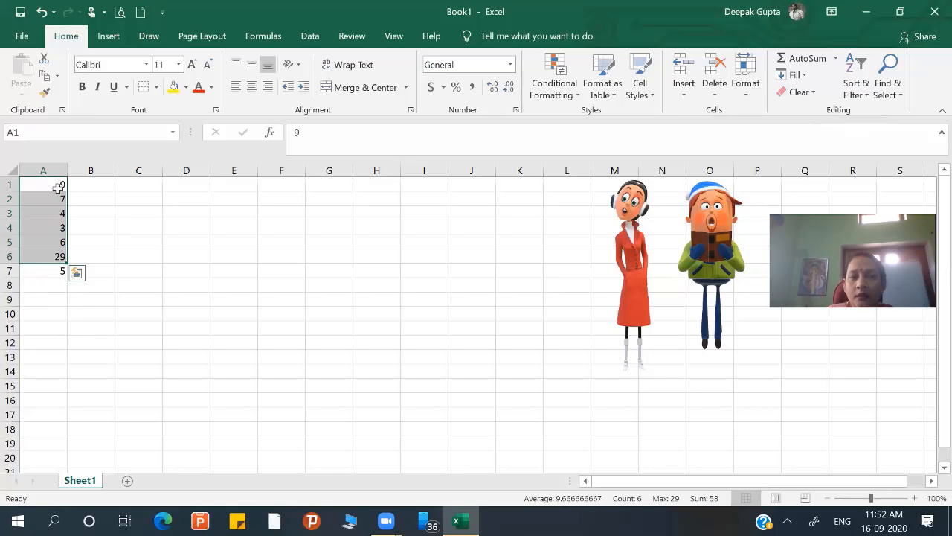
left_click_drag(58, 186, 57, 240)
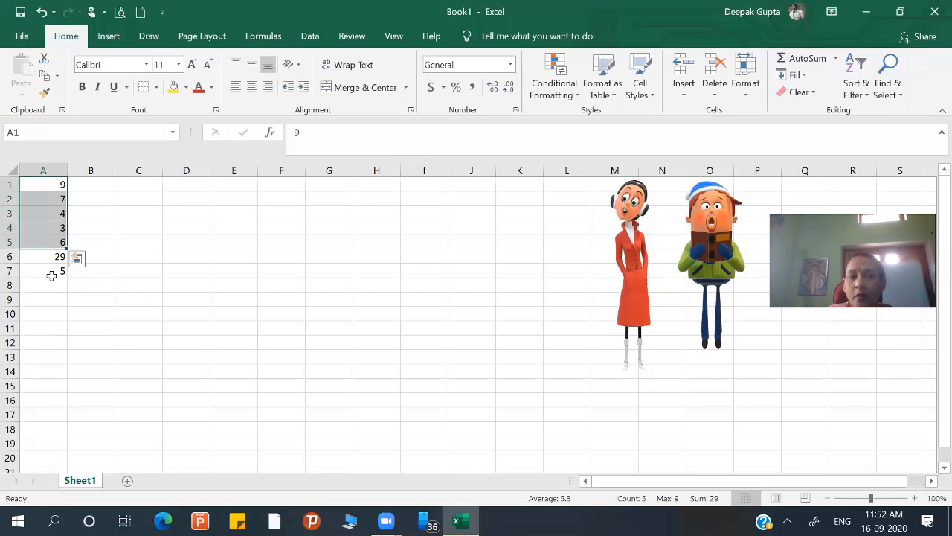
left_click(58, 270)
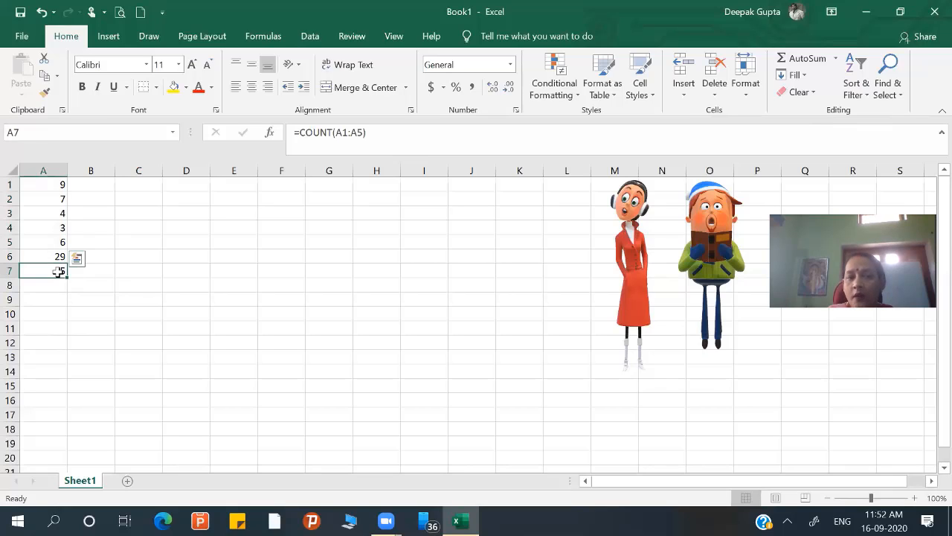
double_click(58, 271)
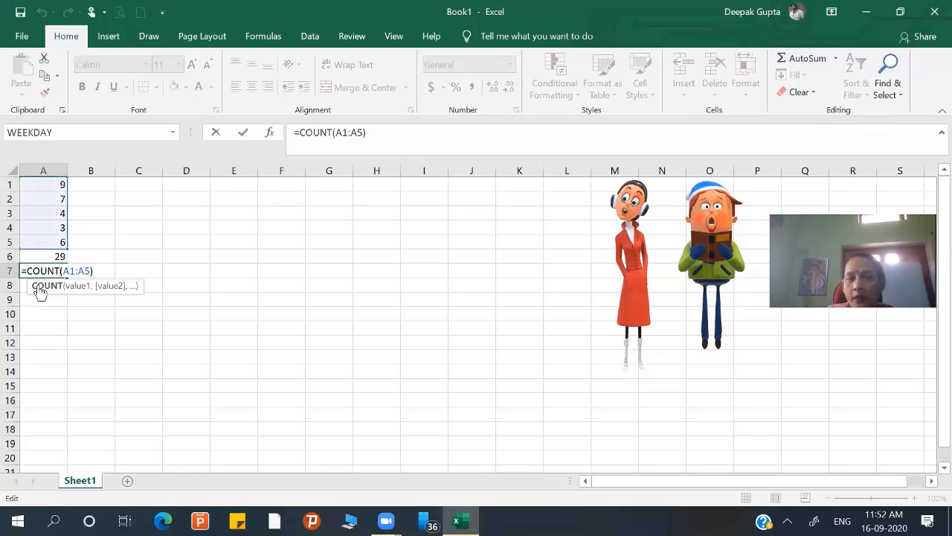
key("Return")
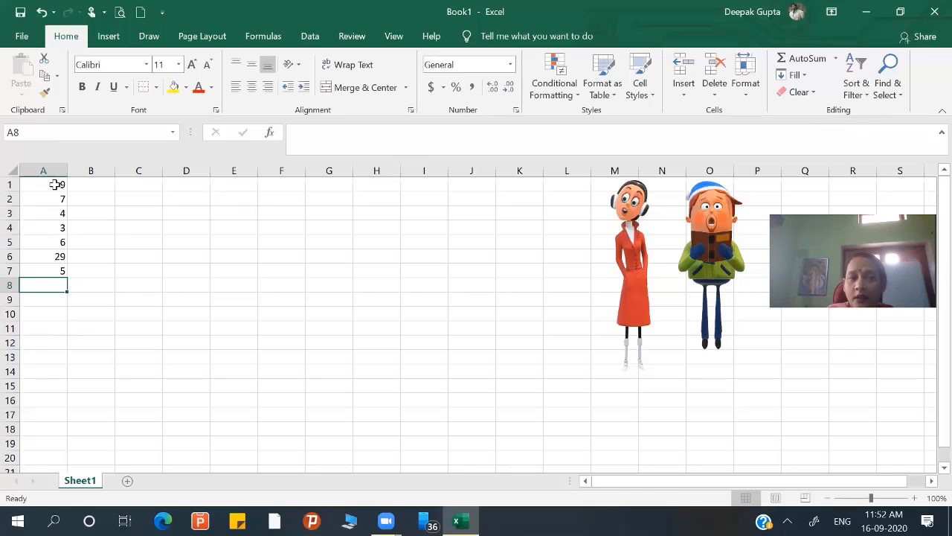
Calculate the average of A1:A5 in cell A8 with the AutoSum Average function.
left_click_drag(55, 184, 49, 243)
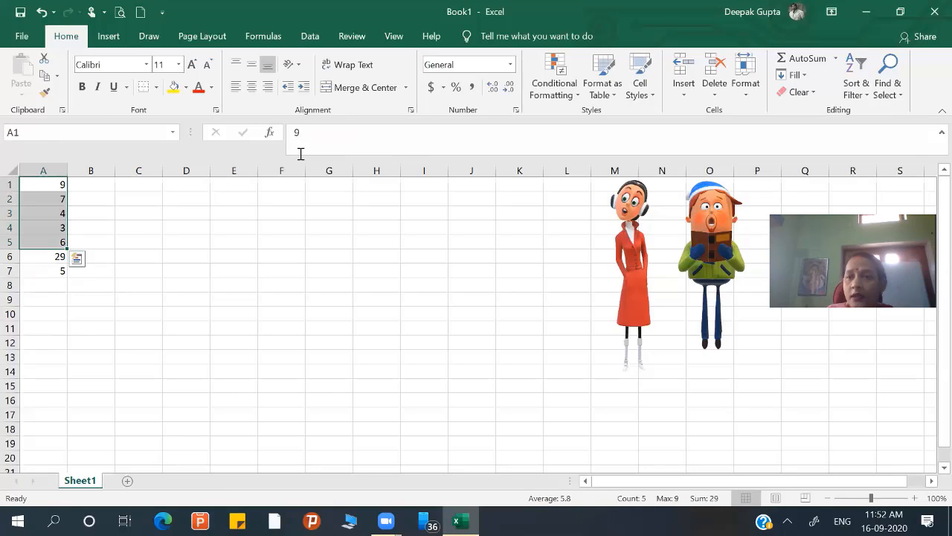
left_click(834, 59)
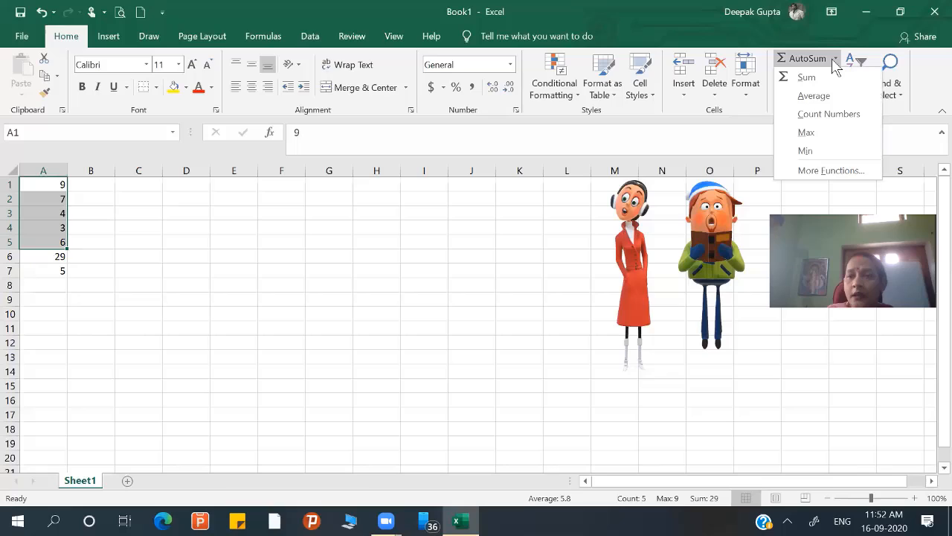
left_click(814, 96)
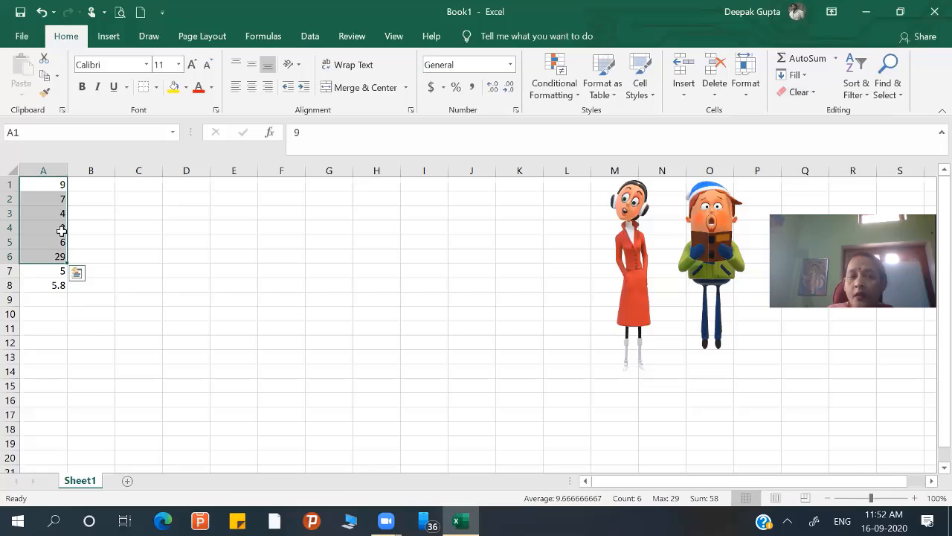
left_click(46, 270)
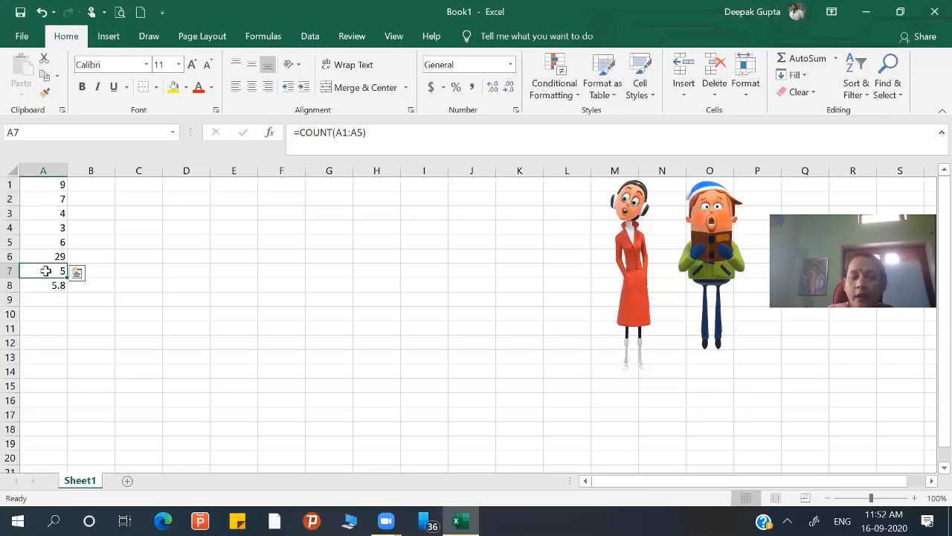
Replace the number in A2 with the letter W and check the sum, count and average formulas in A6 to A8.
left_click(46, 196)
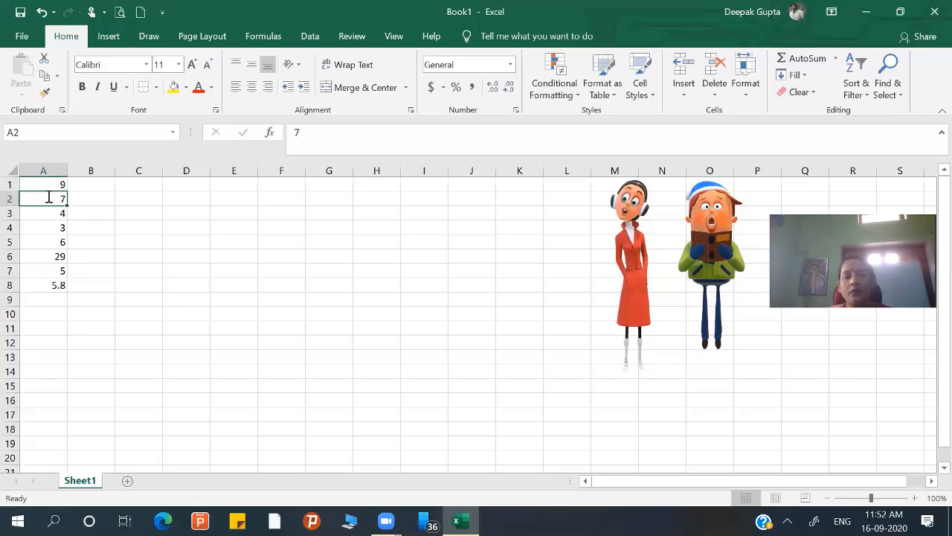
type("W")
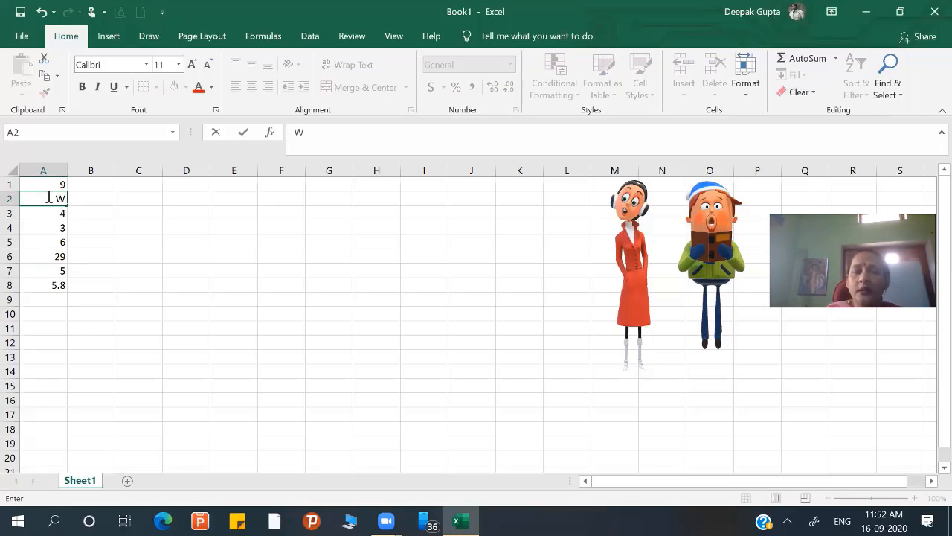
key("Return")
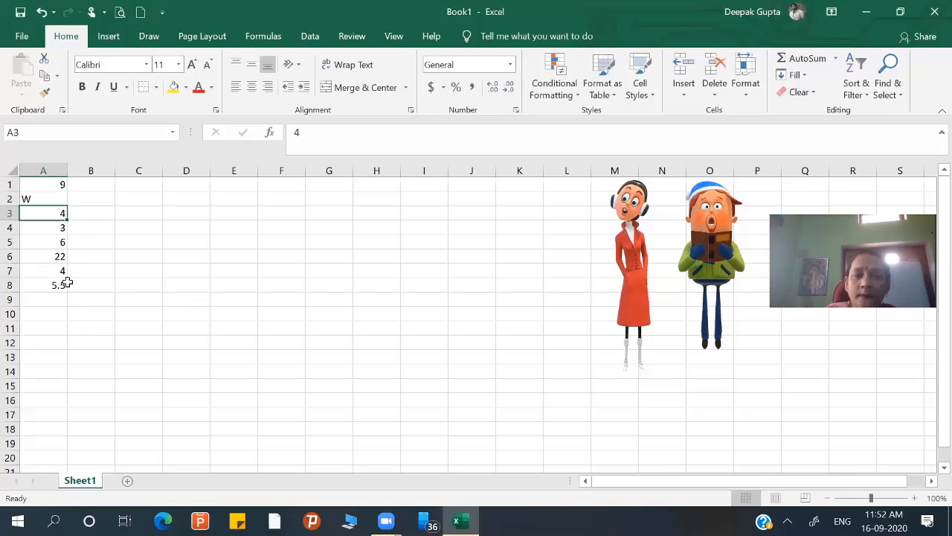
left_click(43, 199)
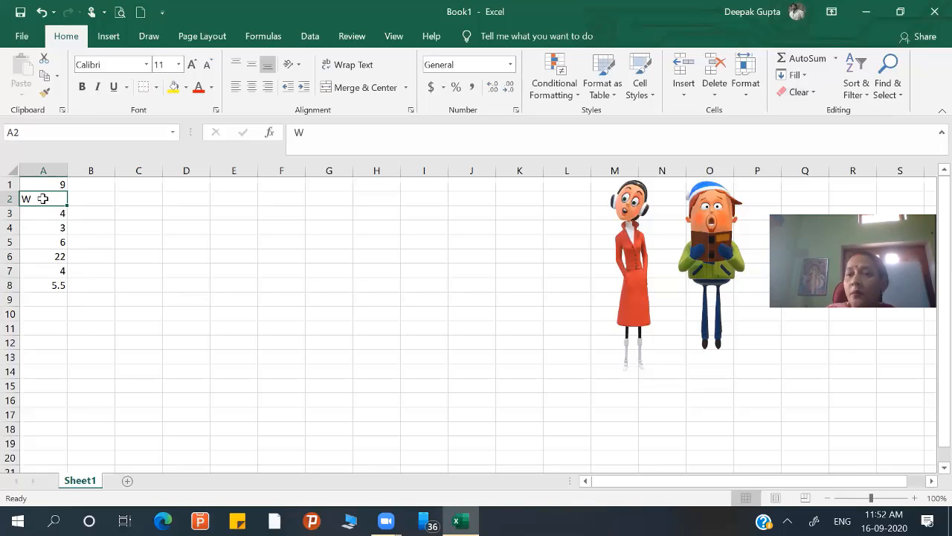
left_click(58, 262)
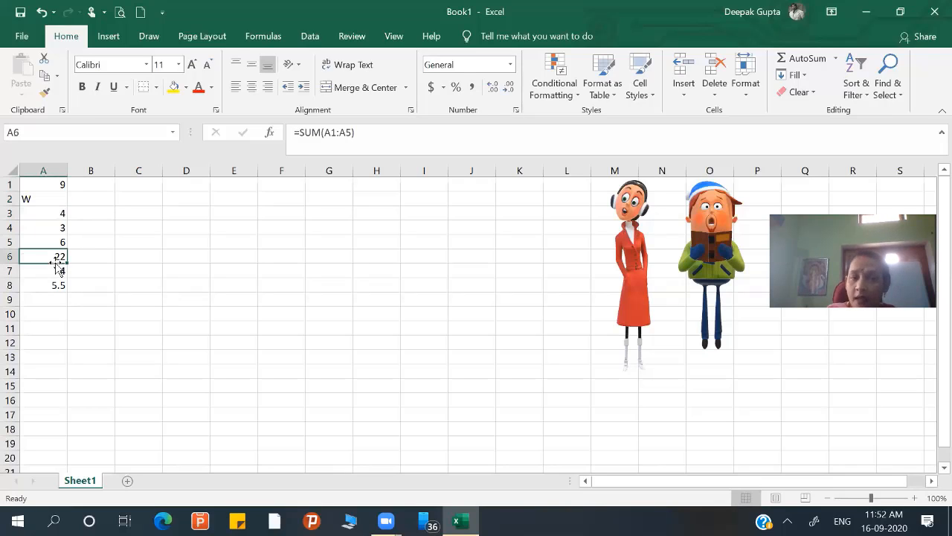
left_click(61, 272)
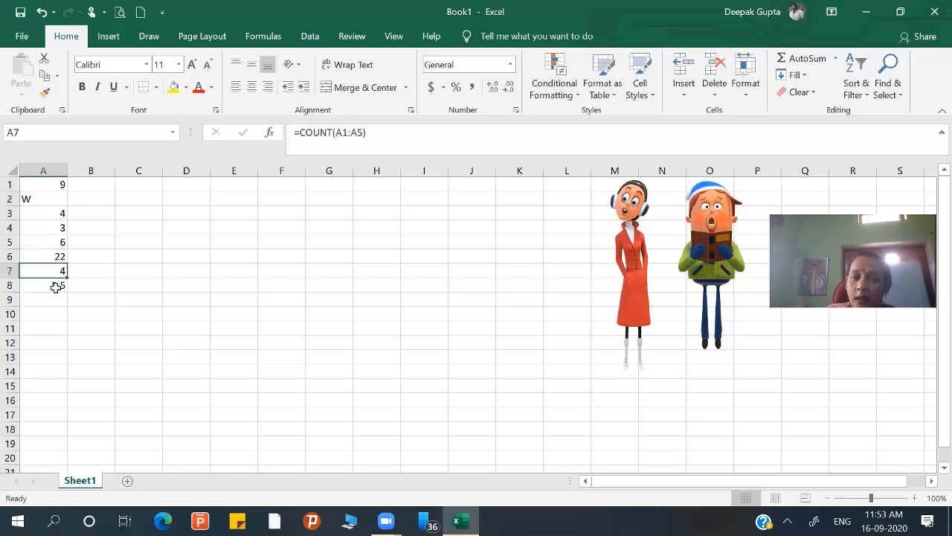
left_click(56, 287)
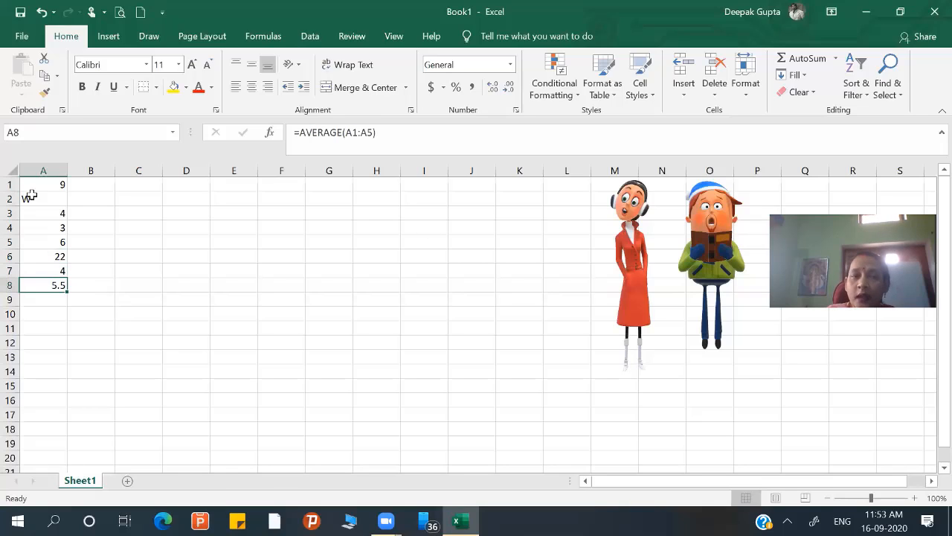
Find the maximum of A1:A5 with the AutoSum Max function, placing the result in A9.
left_click_drag(30, 186, 32, 243)
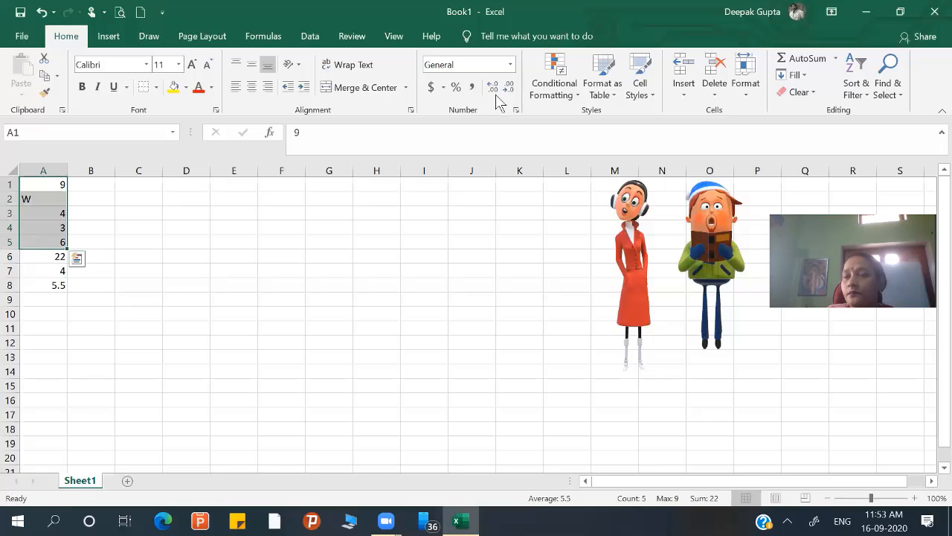
left_click(836, 59)
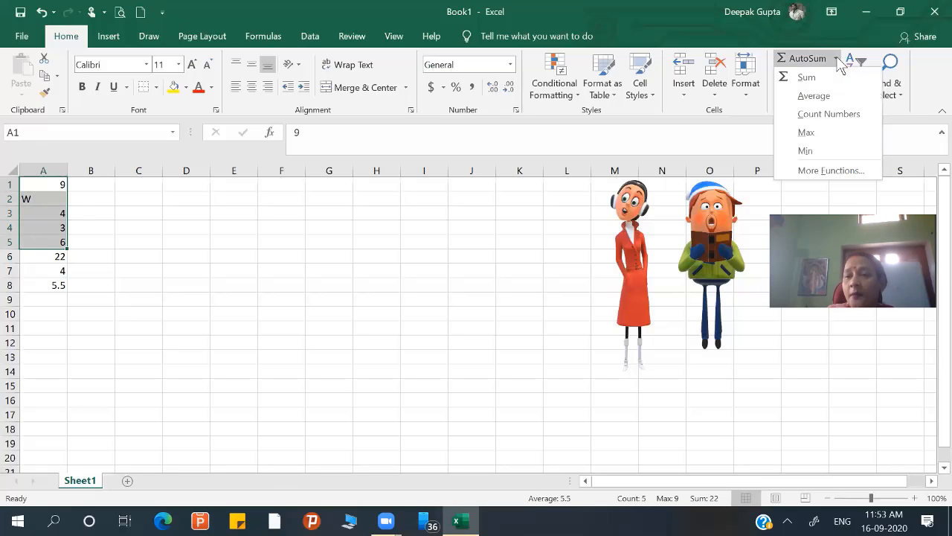
left_click(820, 131)
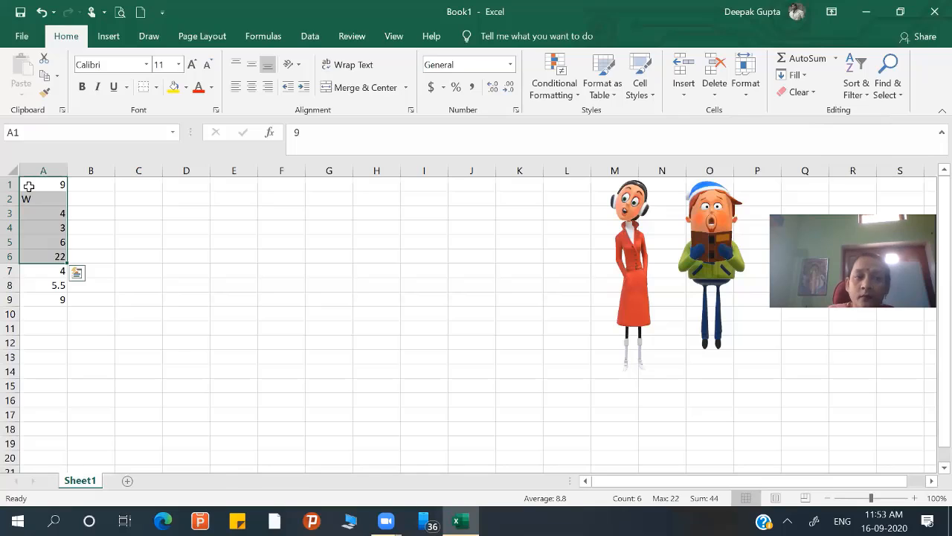
Find the minimum of A1:A5 with the AutoSum Min function, placing the result in A10.
left_click_drag(29, 185, 33, 239)
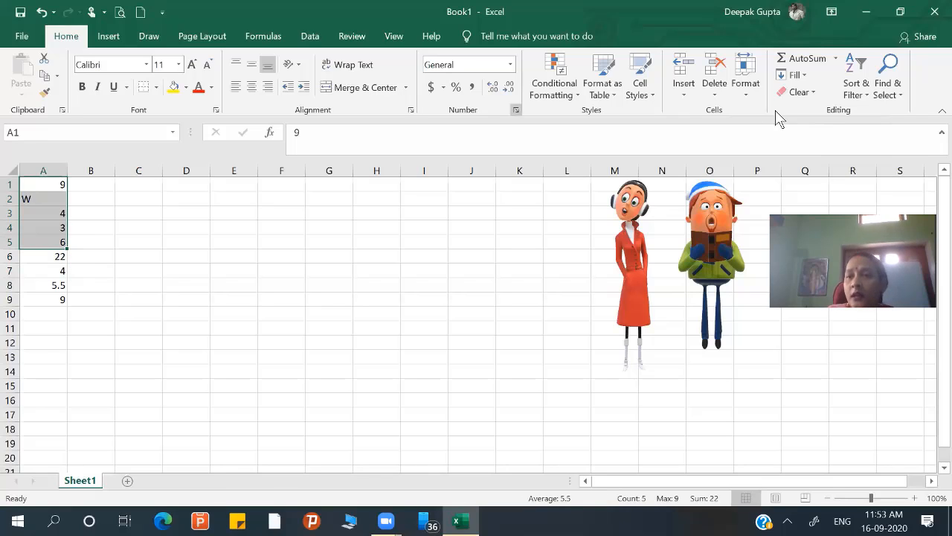
left_click(836, 59)
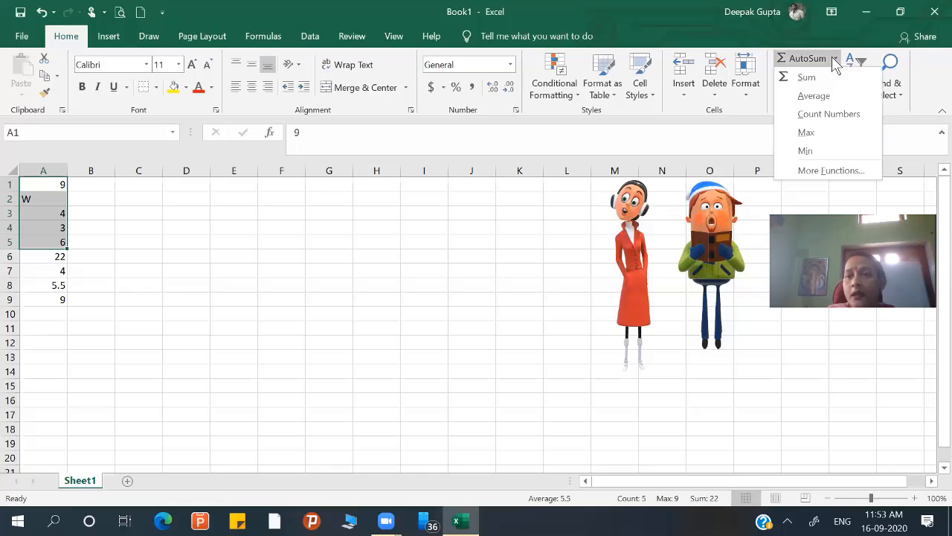
left_click(807, 151)
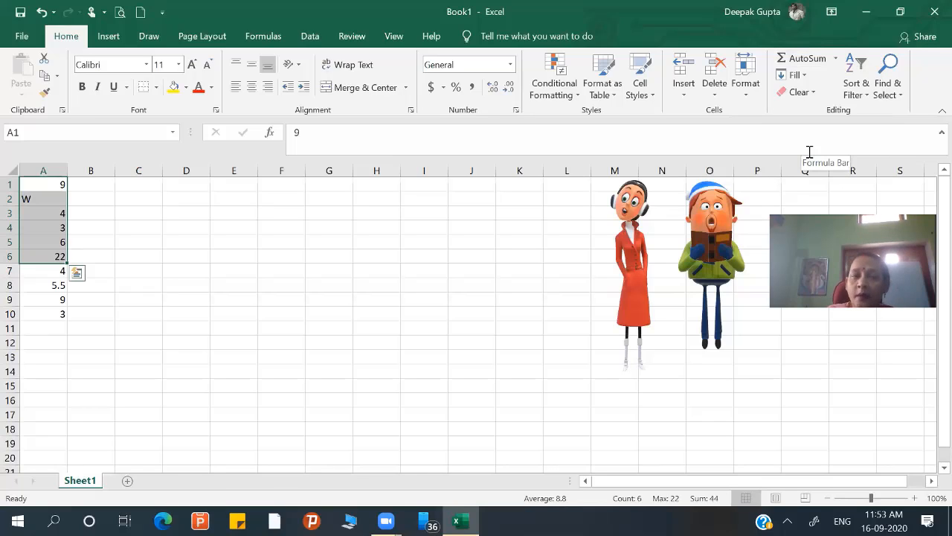
Replace the letter W in cell A2 with the number 1.
left_click(54, 201)
type("1")
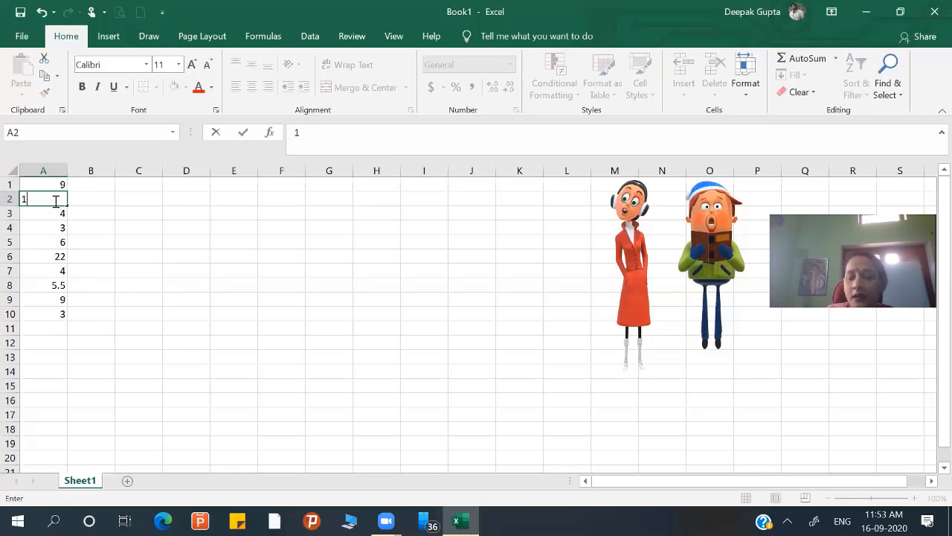
key("Return")
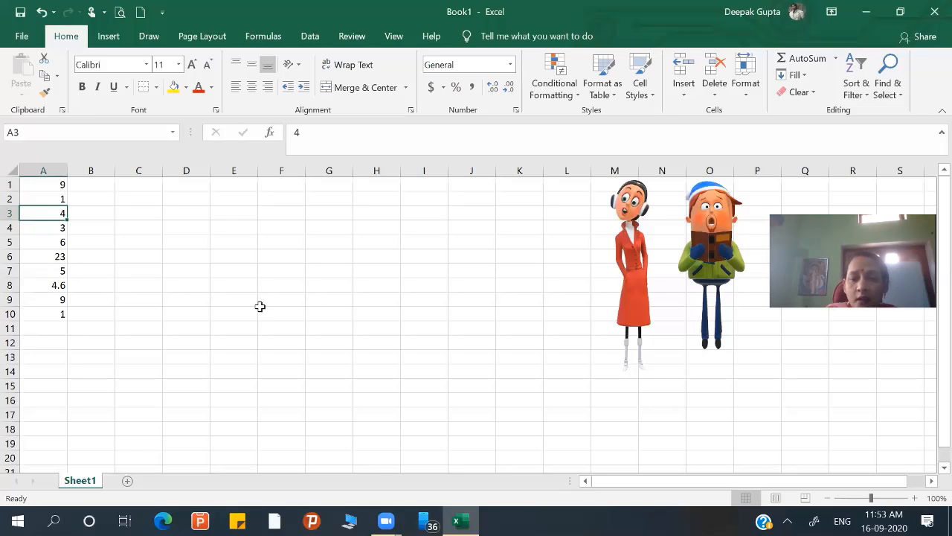
left_click(531, 438)
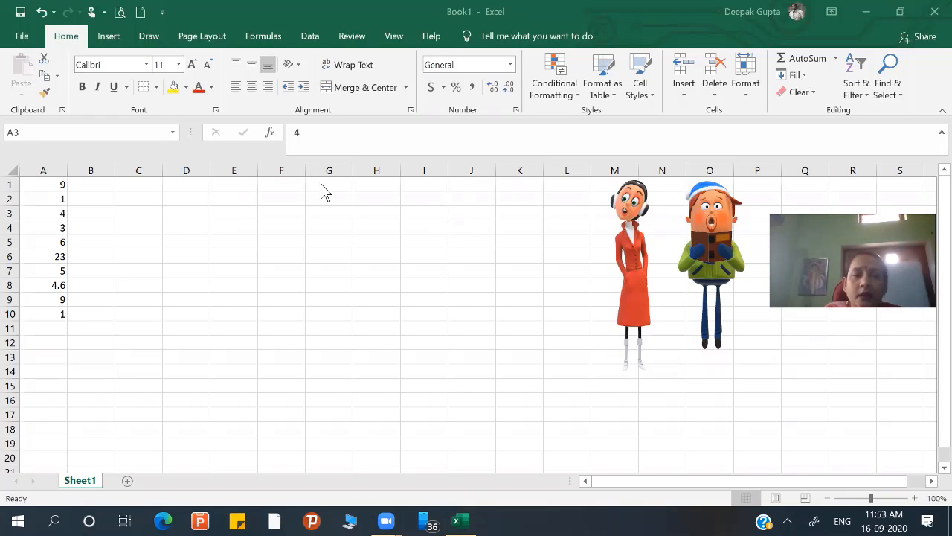
Enter 9 in cell C1 as the starting value for a series.
left_click(152, 187)
type("9")
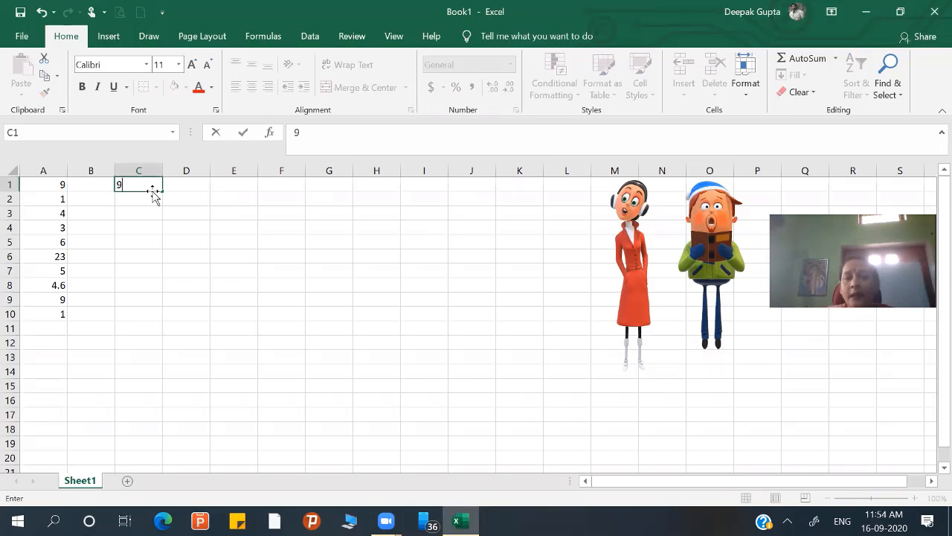
key("Return")
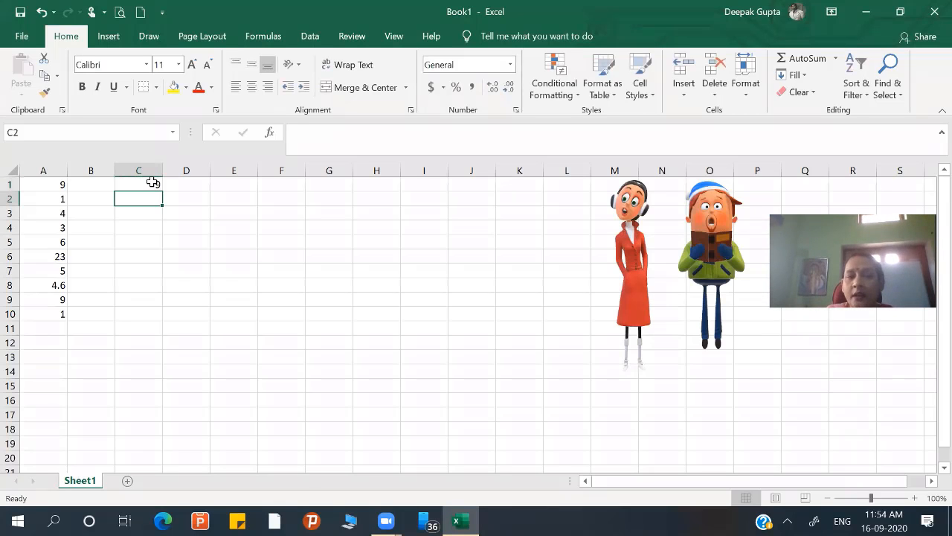
Fill C1:C11 with a linear series in columns using a step value of 9, and undo the fill.
left_click_drag(149, 182, 154, 338)
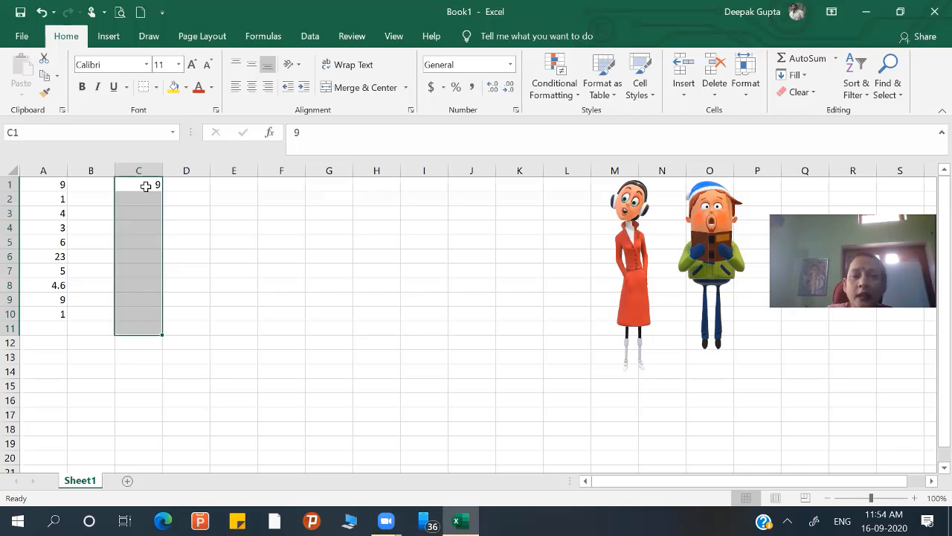
left_click_drag(146, 186, 496, 183)
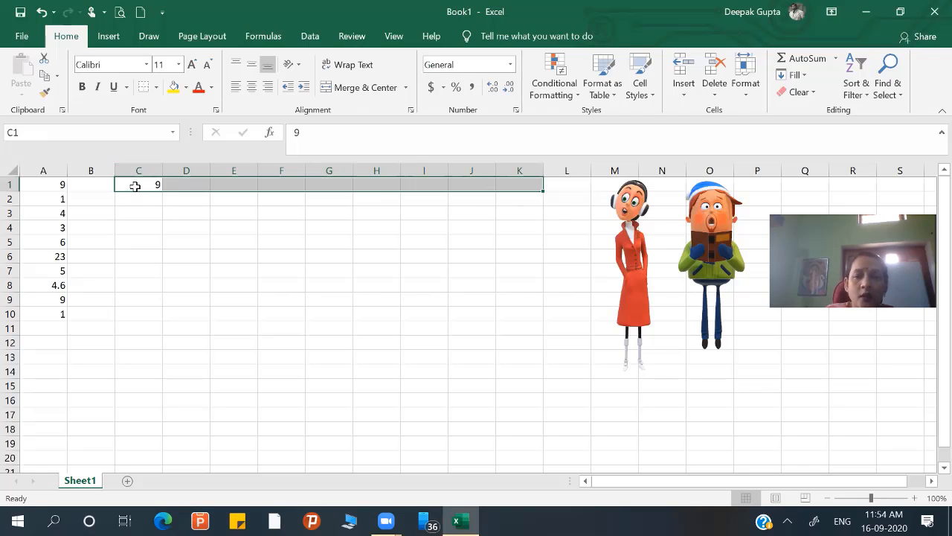
left_click_drag(135, 186, 133, 322)
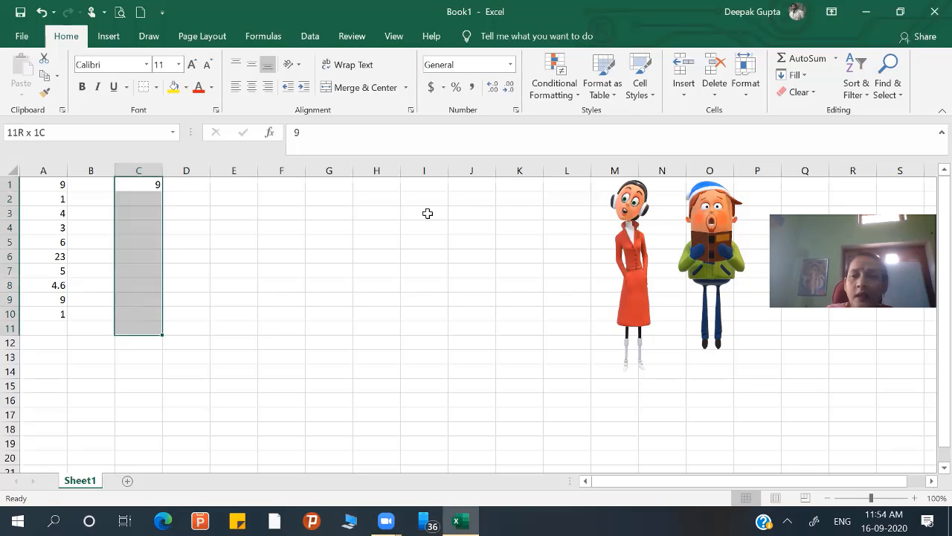
left_click(811, 80)
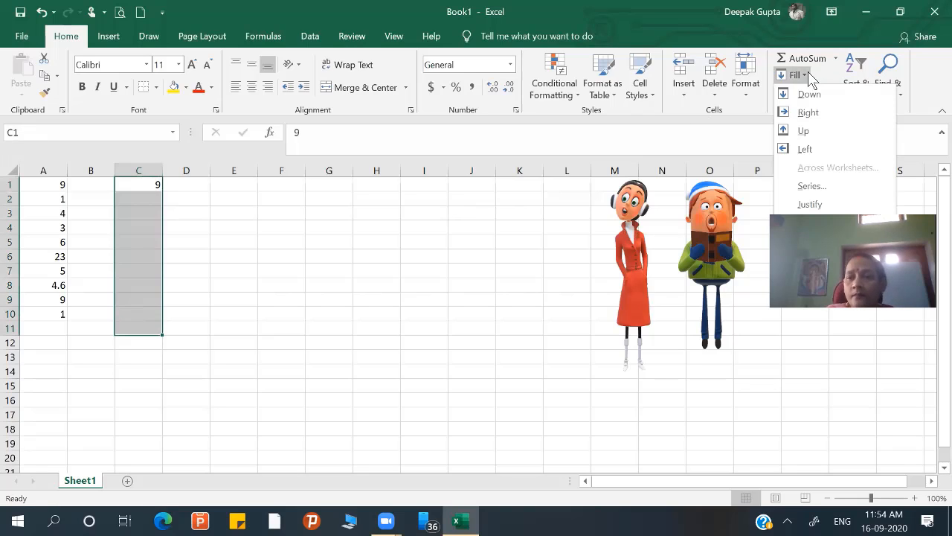
left_click(802, 188)
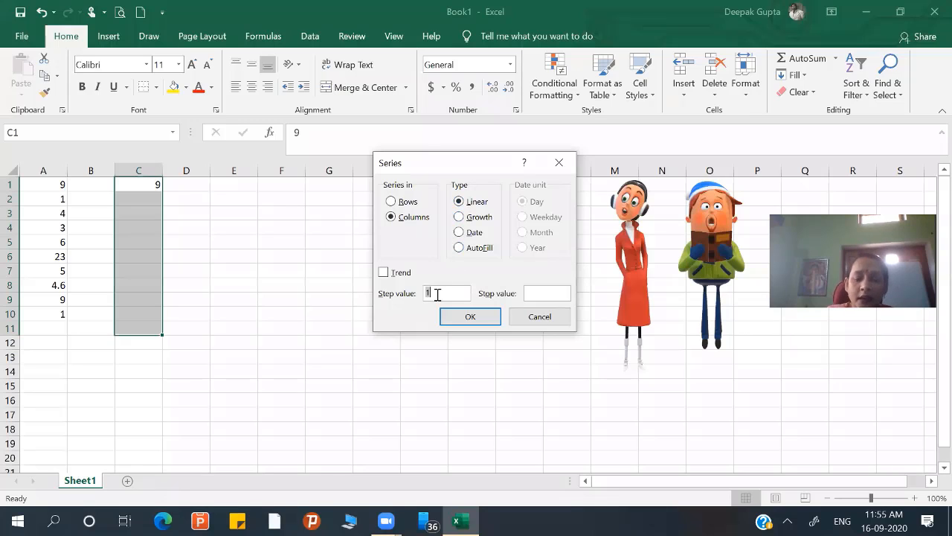
type("9")
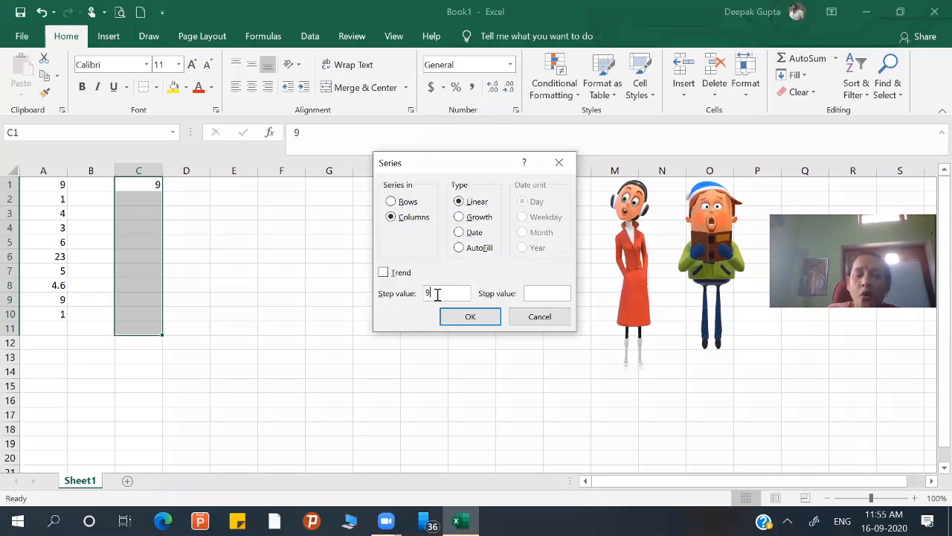
key("Return")
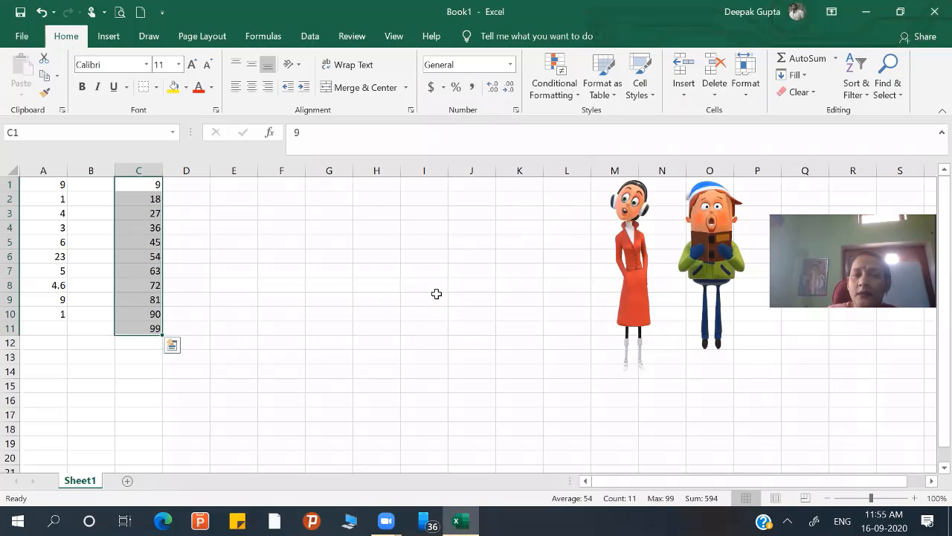
key("ctrl+z")
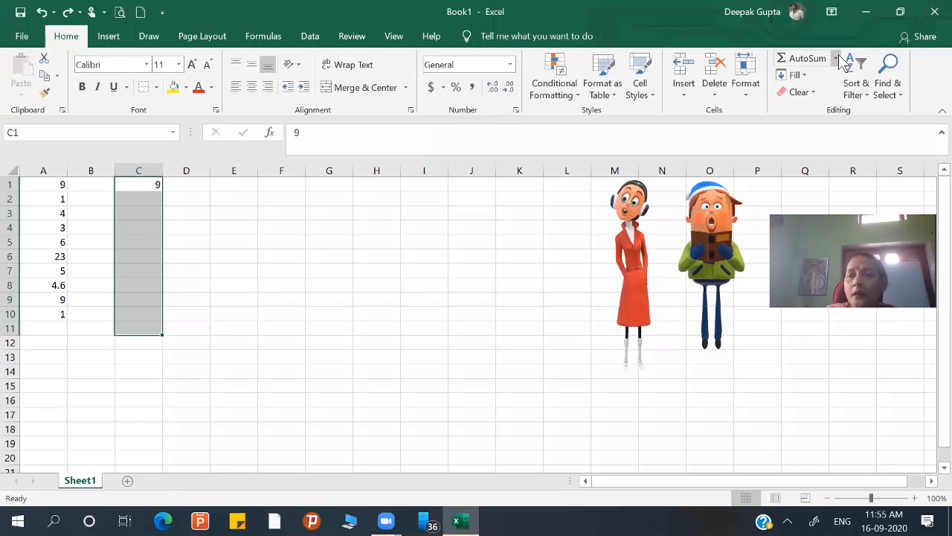
Fill C1:C11 with a growth series in columns using a step value of 9, and widen column C to fit the numbers.
left_click(806, 75)
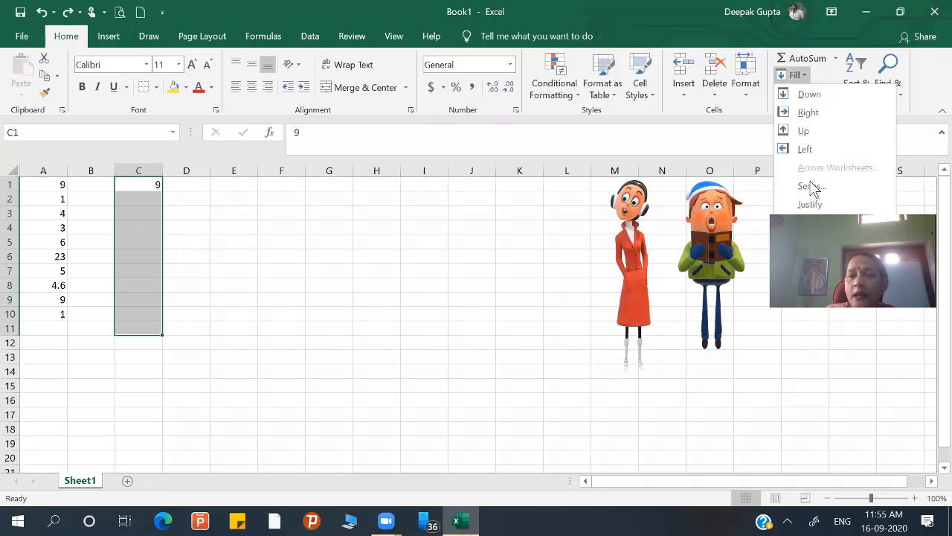
left_click(799, 187)
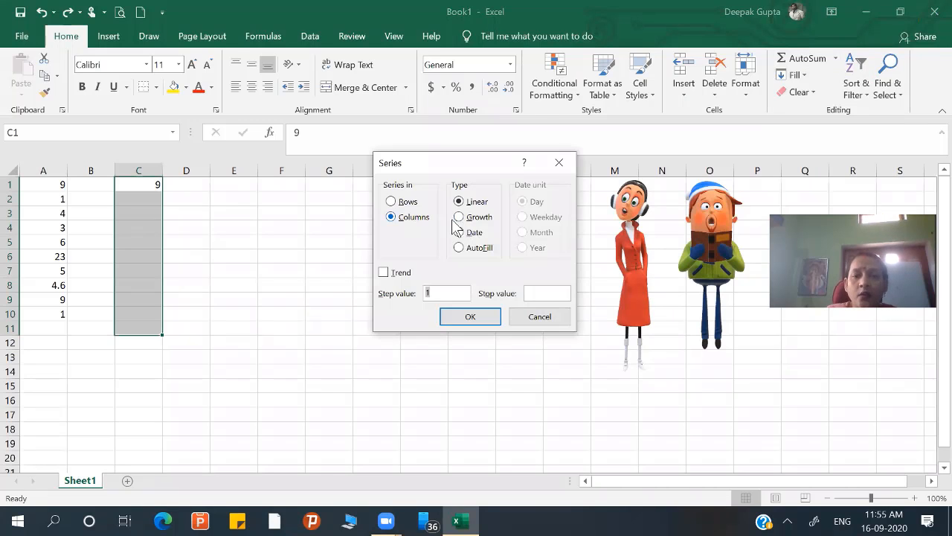
left_click(459, 216)
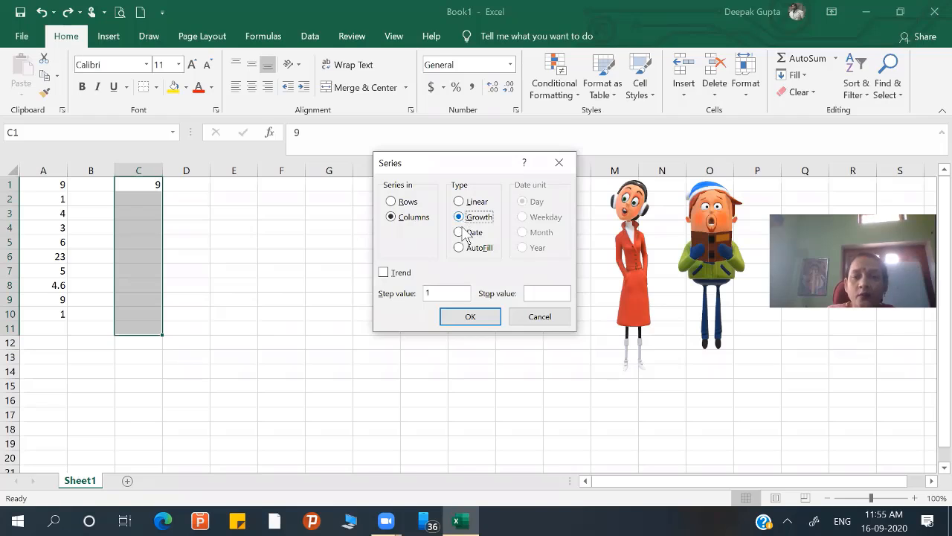
left_click(438, 292)
key("BackSpace")
type("9")
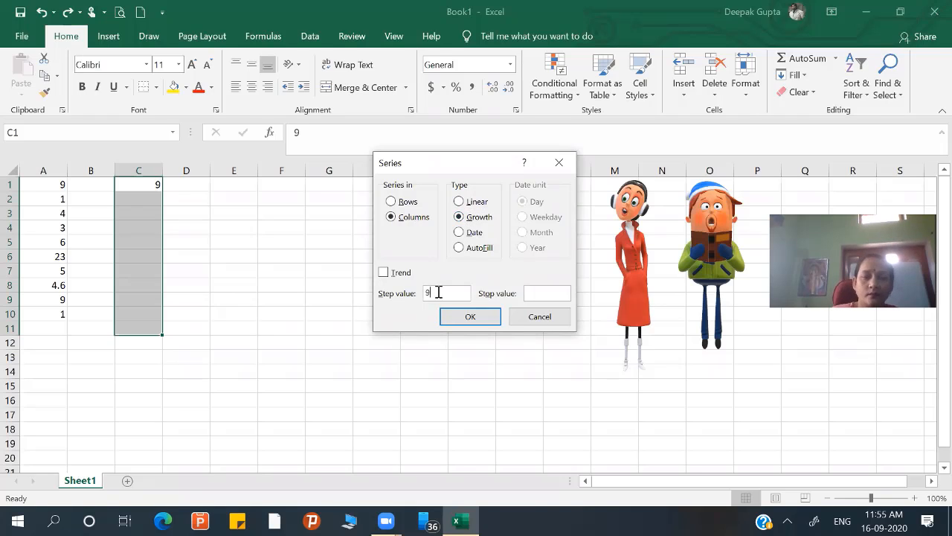
left_click(477, 316)
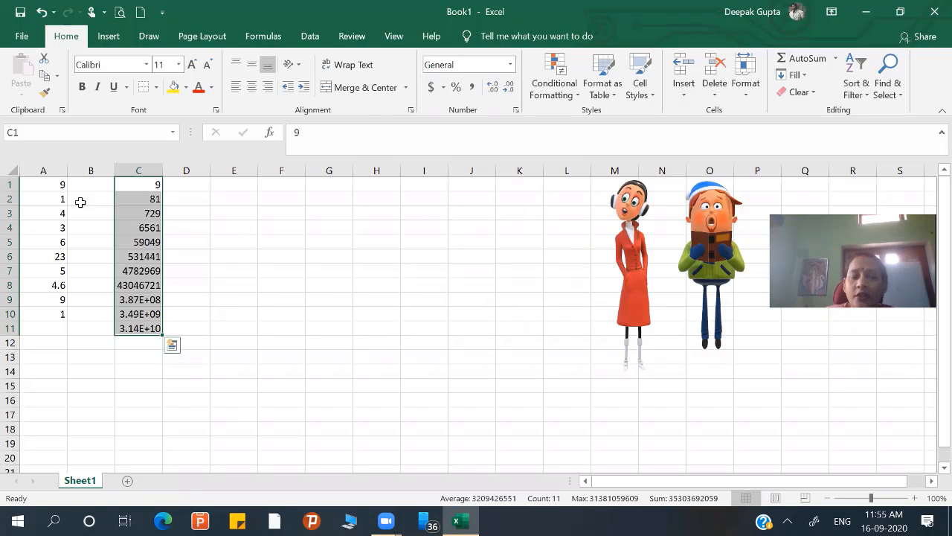
left_click_drag(161, 172, 215, 184)
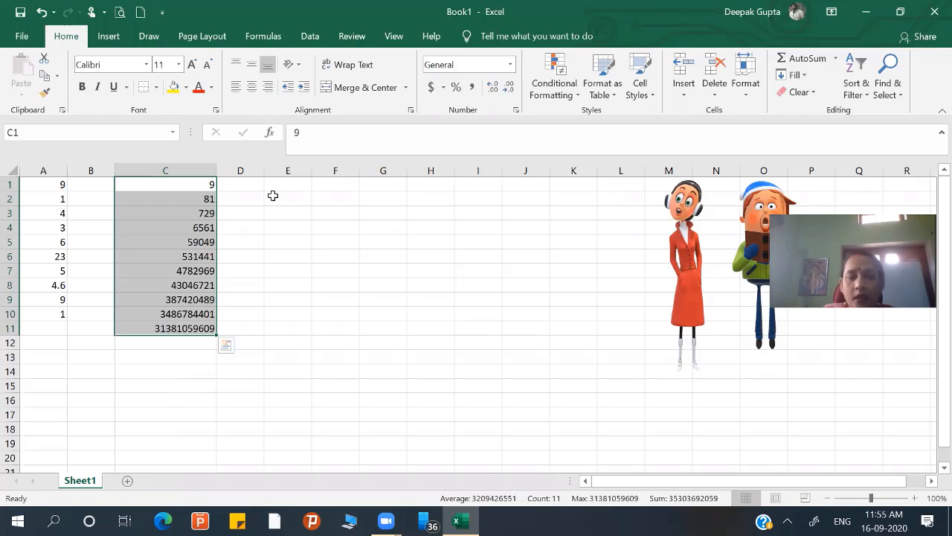
Enter the date 16-Sep-2020 in cell E1 and widen column E.
left_click(253, 185)
left_click(287, 186)
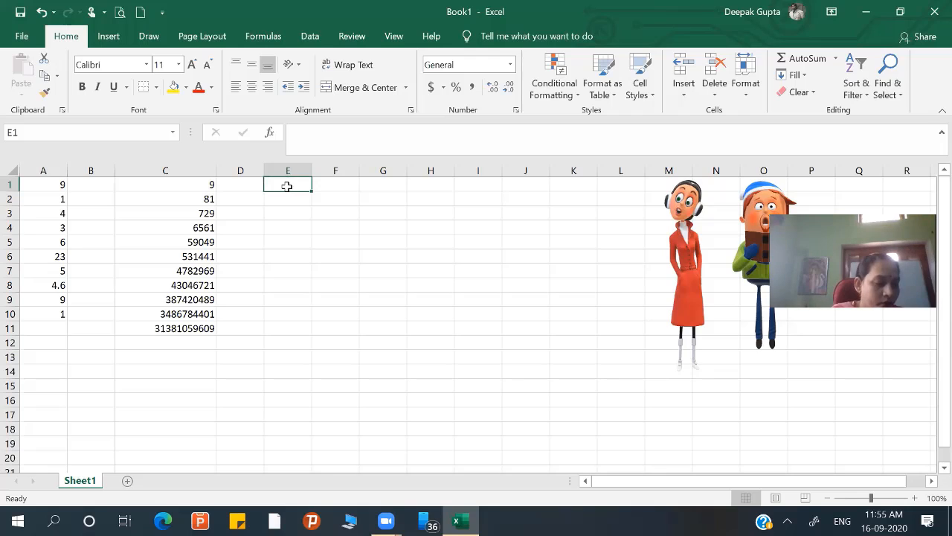
type("16")
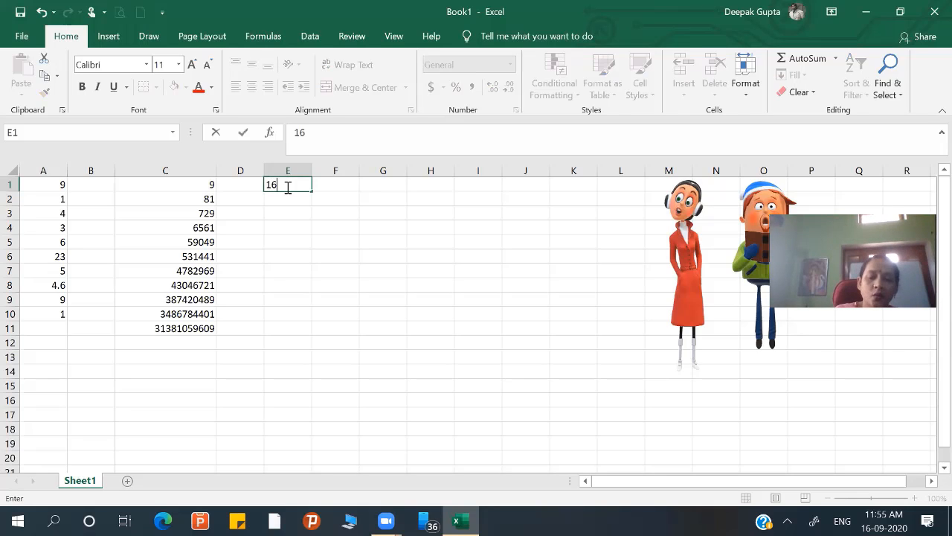
type("-Se")
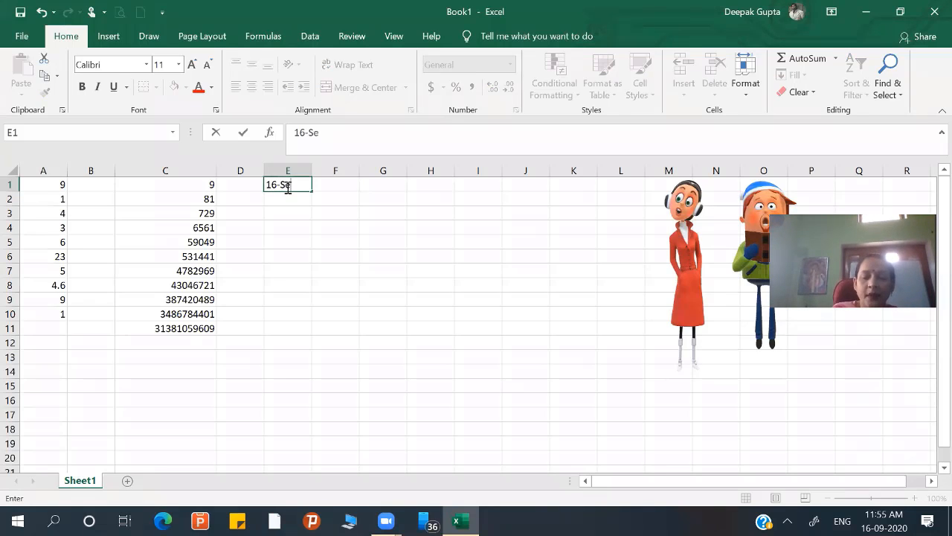
type("p-2020")
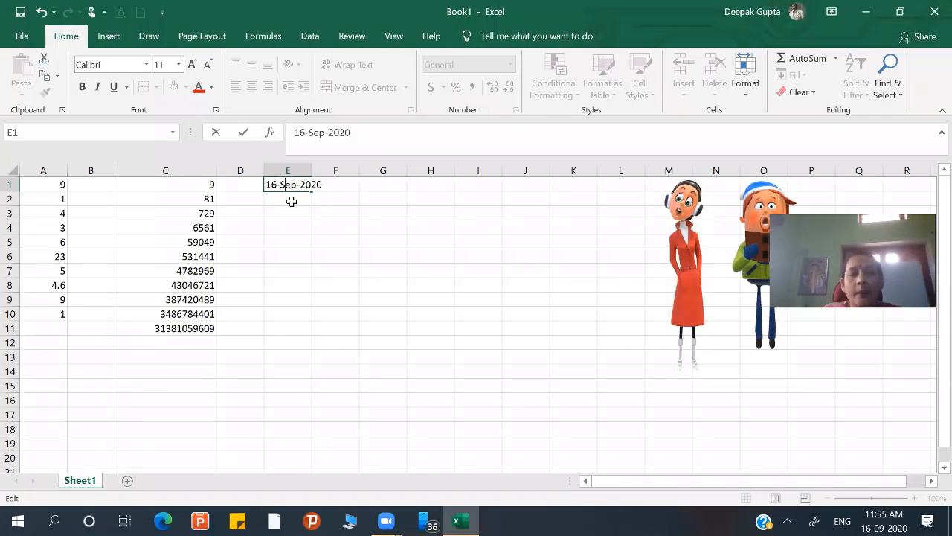
key("Return")
left_click_drag(291, 185, 300, 325)
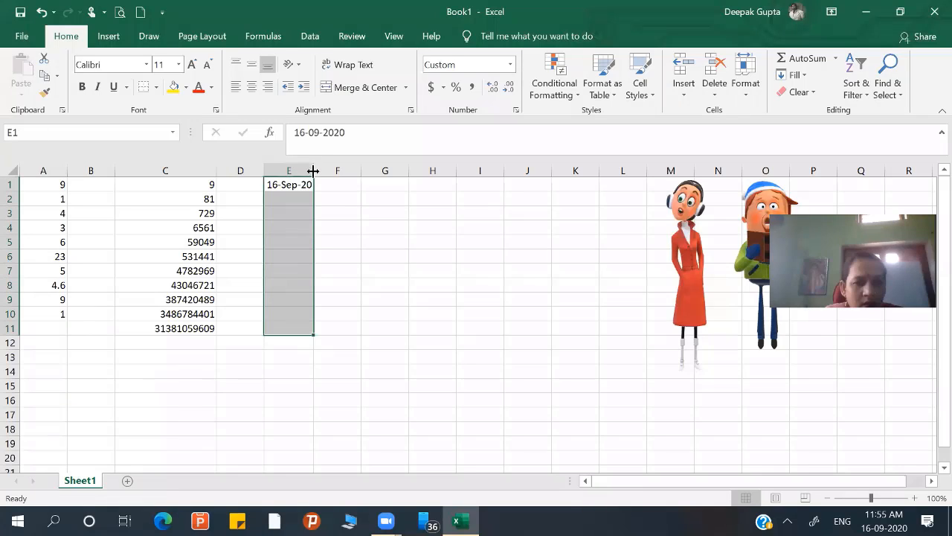
left_click_drag(313, 171, 343, 177)
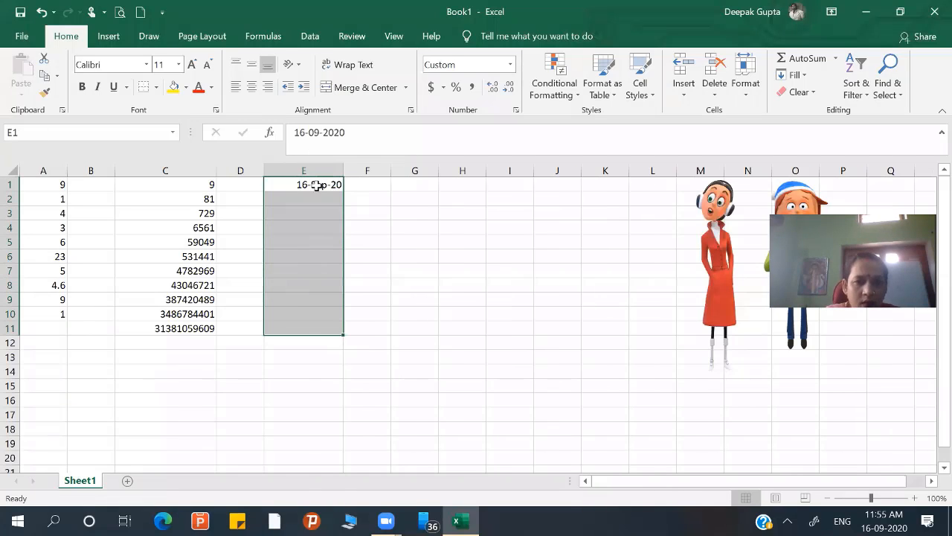
Format the date in cell E1 as Short Date.
left_click(316, 186)
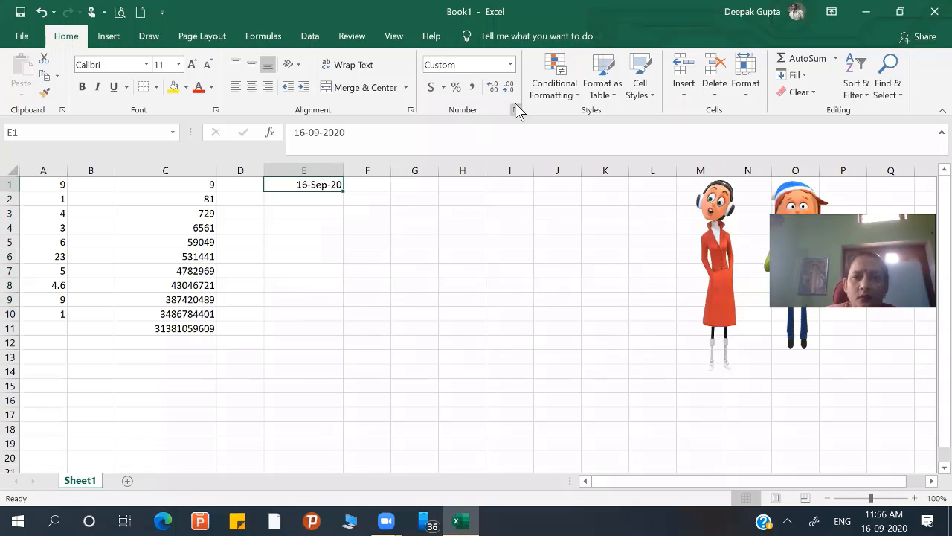
left_click(510, 65)
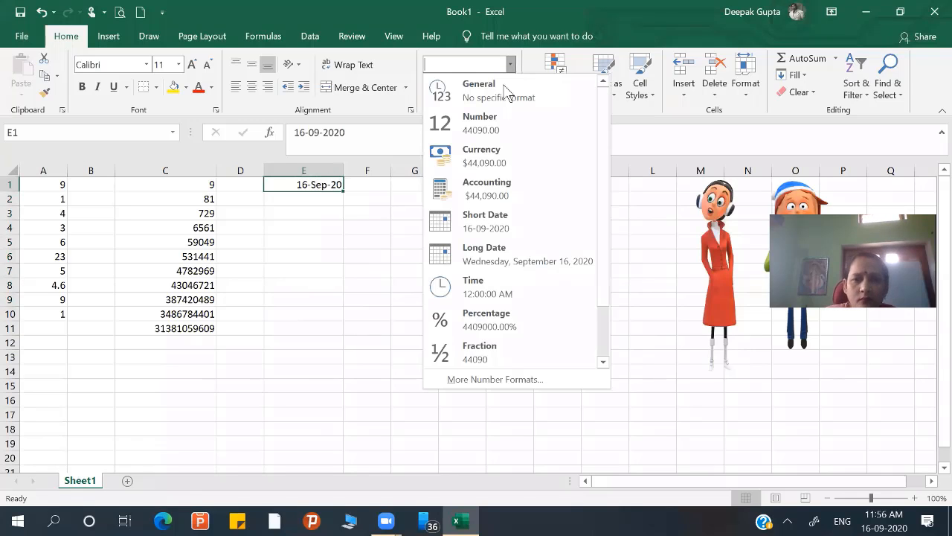
left_click(490, 230)
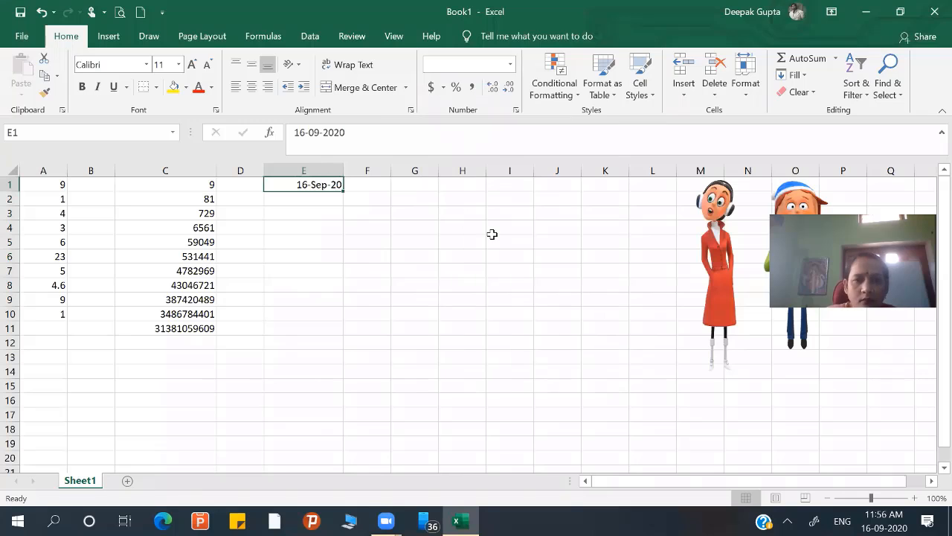
Fill E1:E12 with a date series in columns, using the Day unit and a step value of 4.
left_click_drag(329, 181, 312, 335)
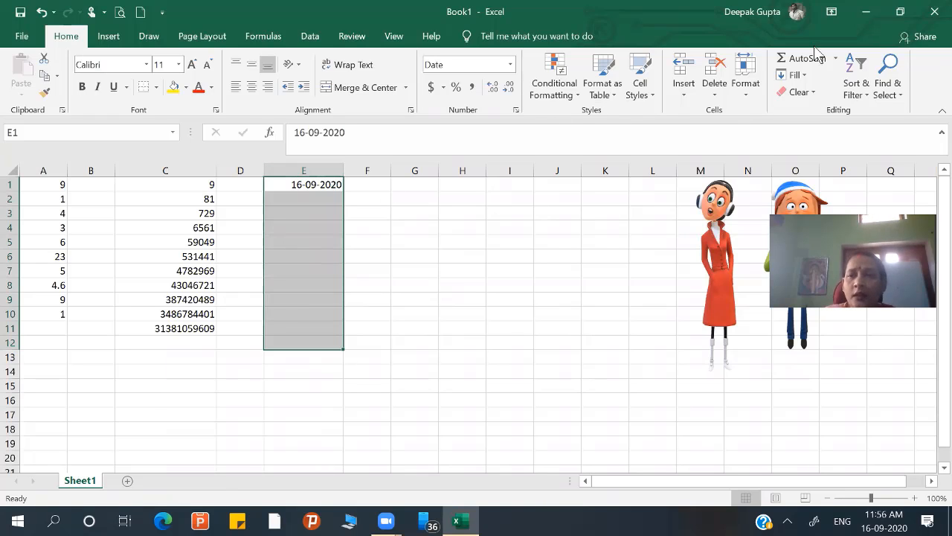
left_click(800, 75)
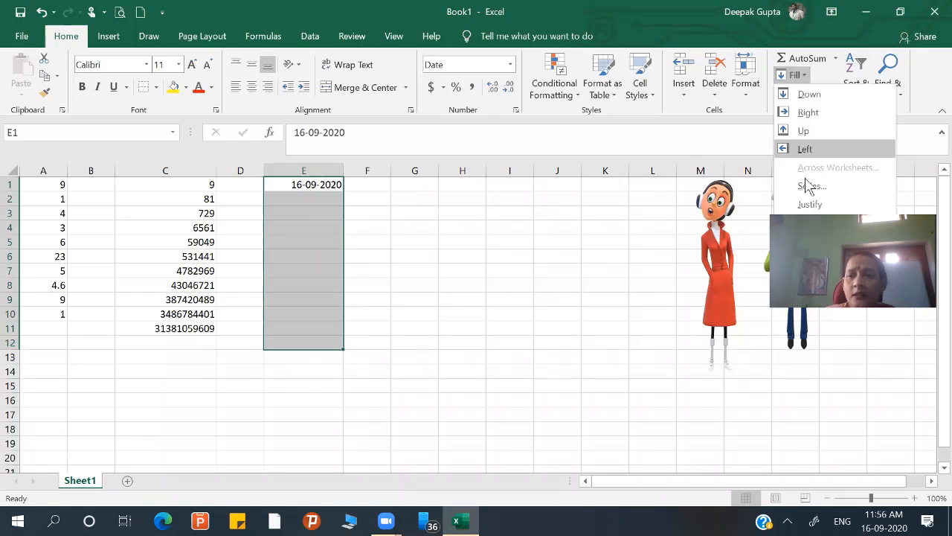
left_click(807, 188)
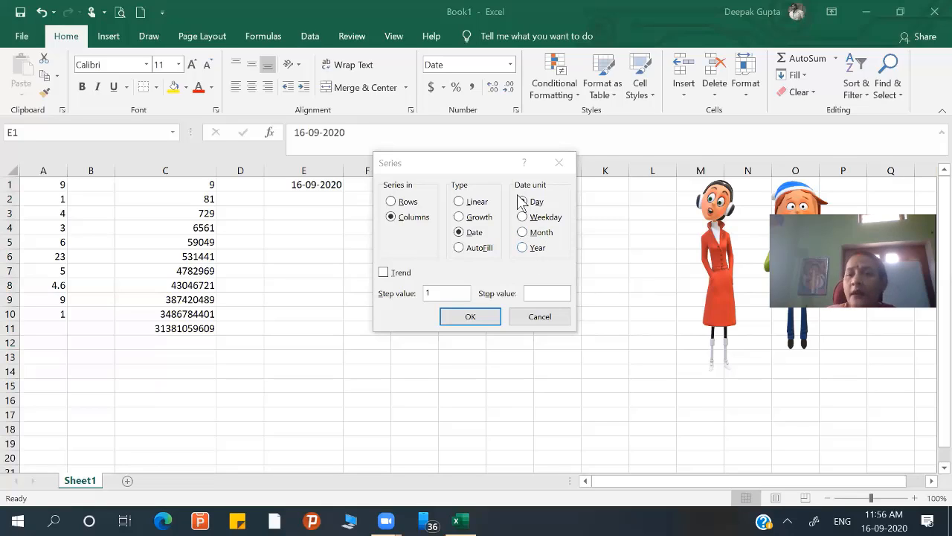
left_click(441, 292)
key("BackSpace")
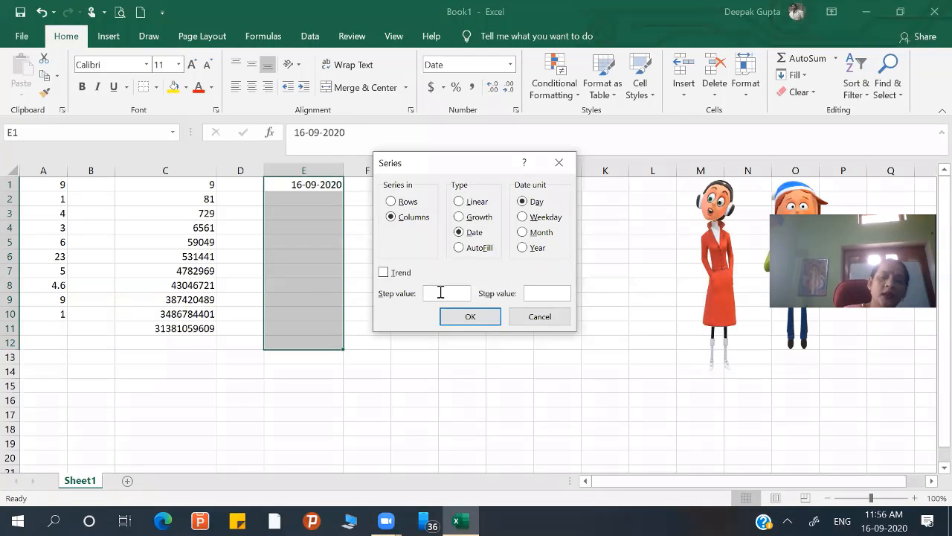
type("4")
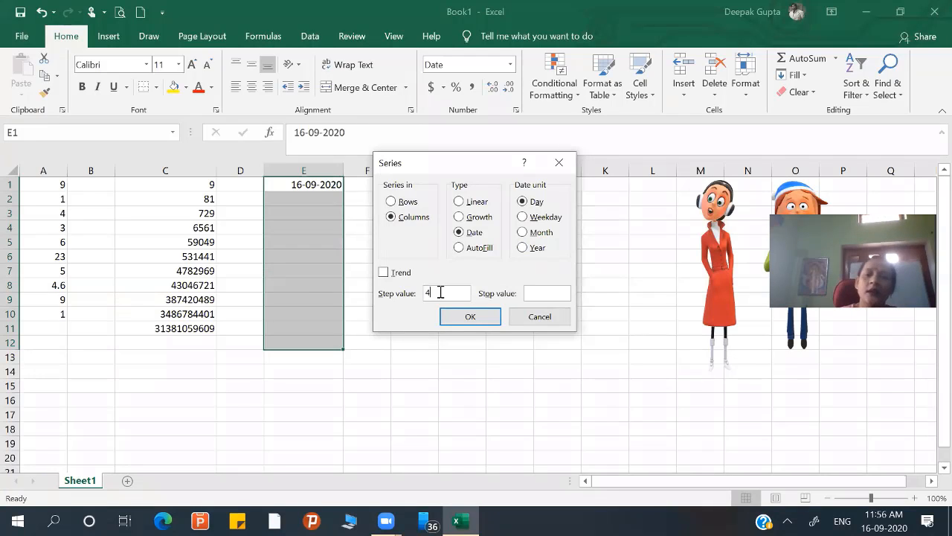
left_click(471, 317)
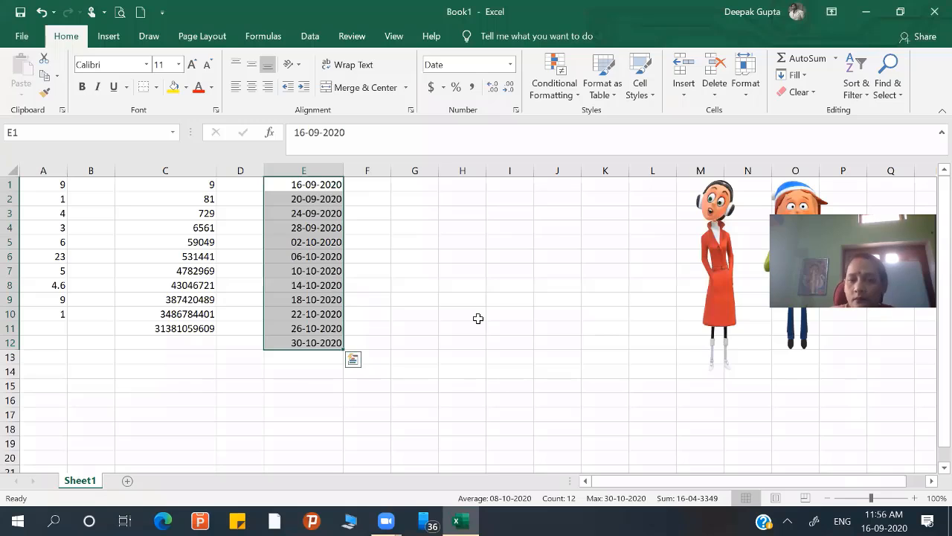
Refill E1:E12 with a date series in columns, using the Weekday unit and a step value of 4.
left_click(803, 75)
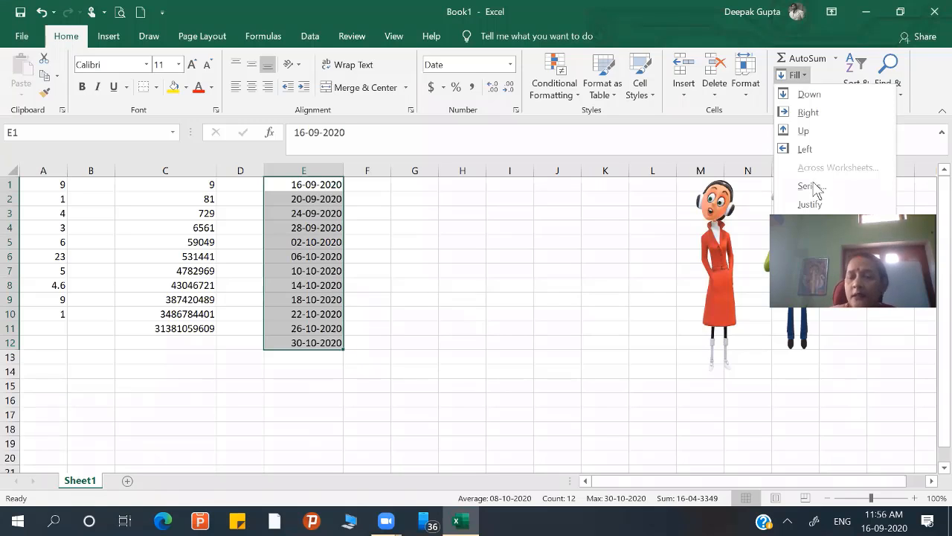
left_click(810, 185)
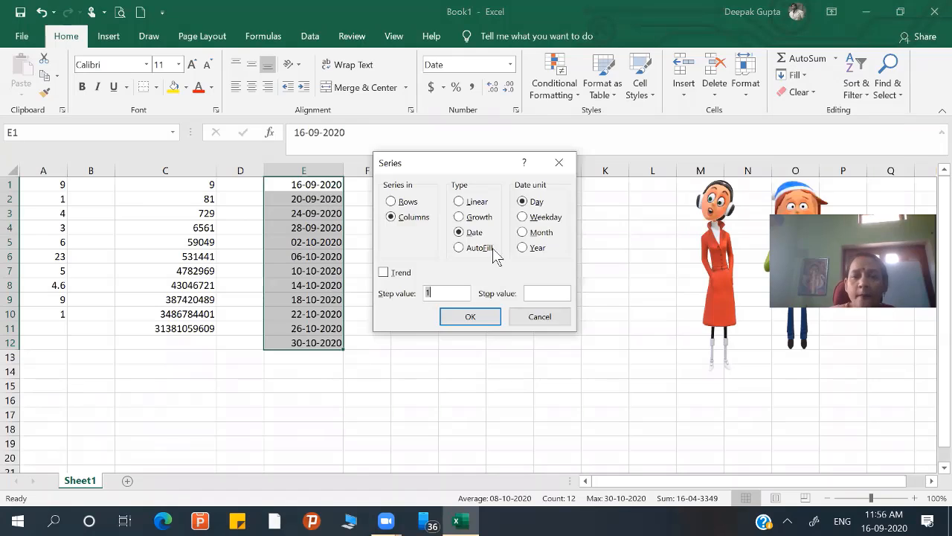
left_click(524, 217)
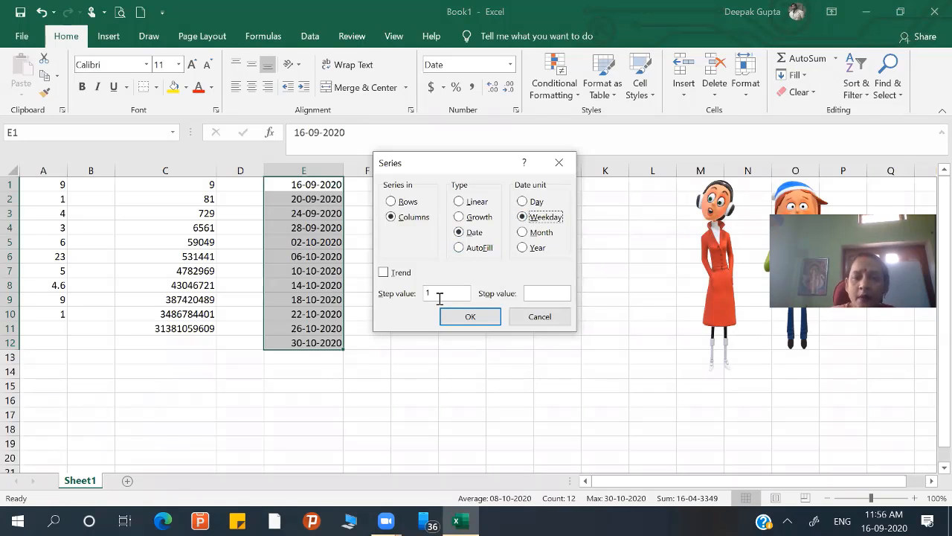
left_click(440, 296)
key("BackSpace")
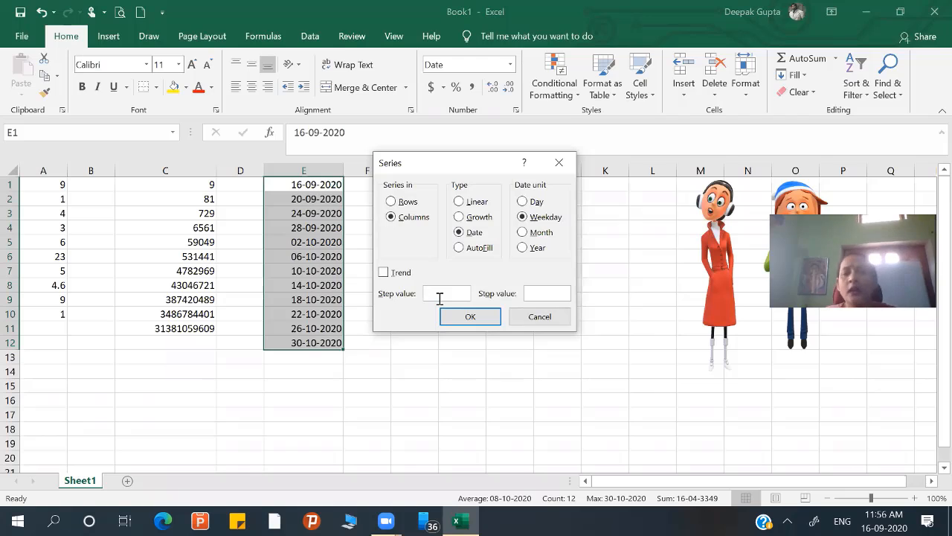
type("4")
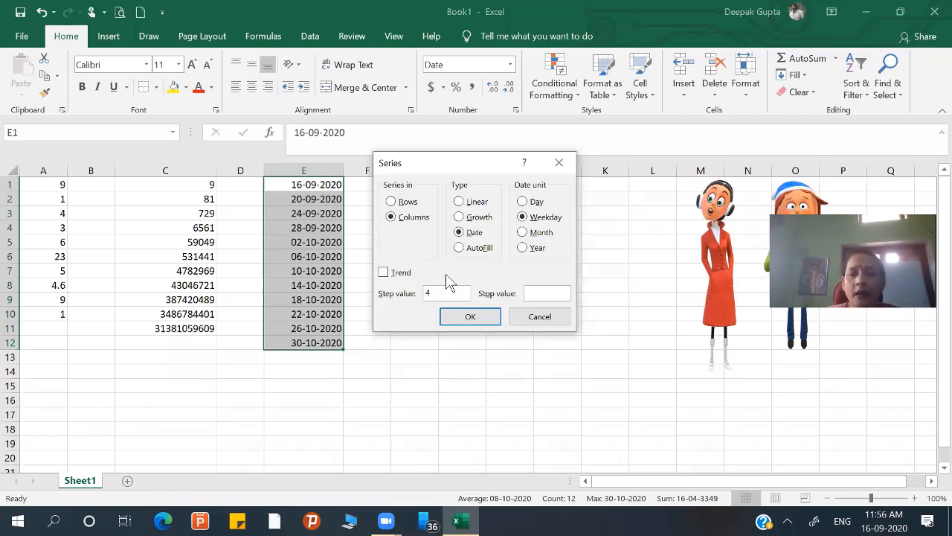
left_click(470, 317)
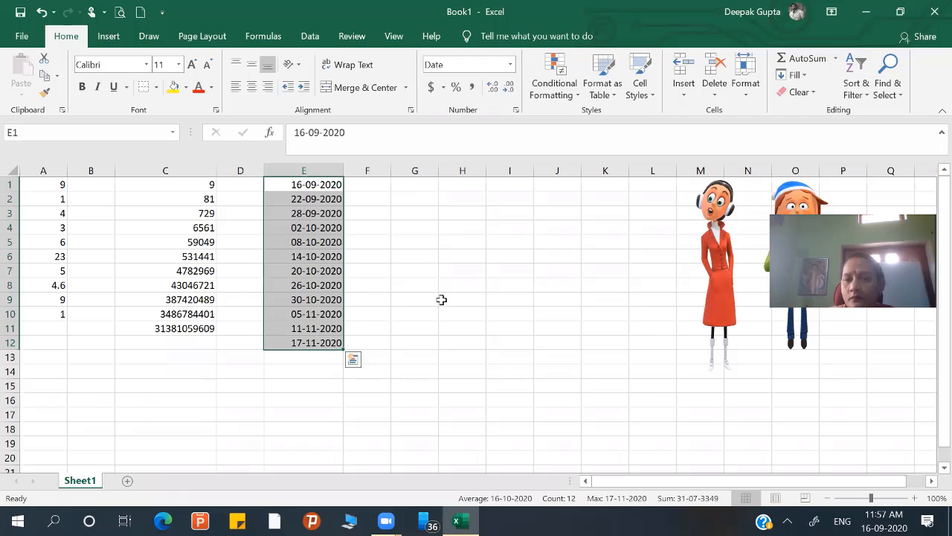
Refill E1:E12 with a date series in columns, using the Month unit and a step value of 2.
left_click(804, 76)
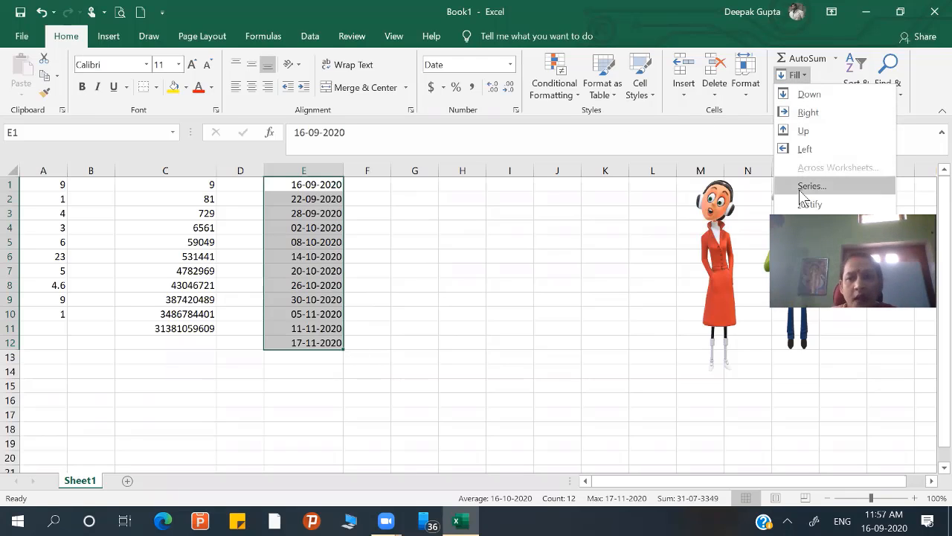
left_click(801, 187)
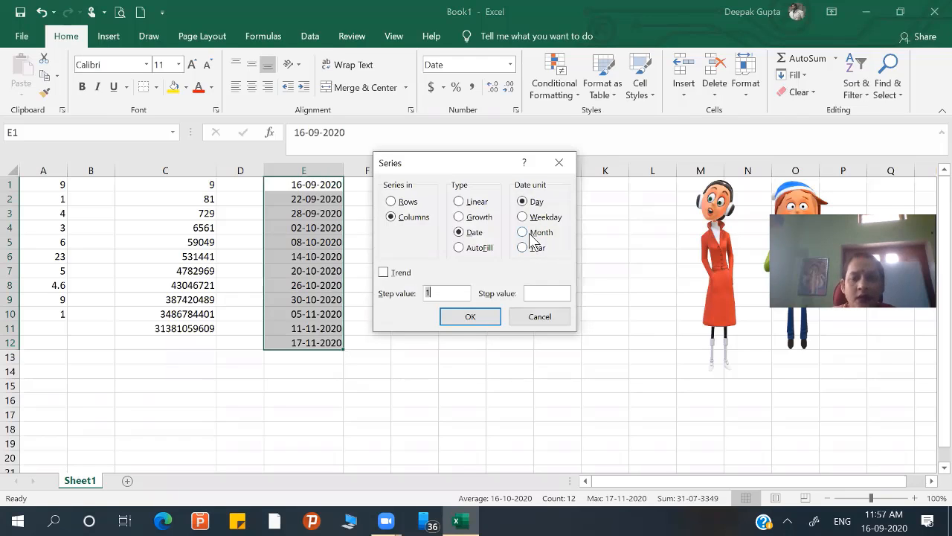
left_click(523, 232)
left_click(437, 293)
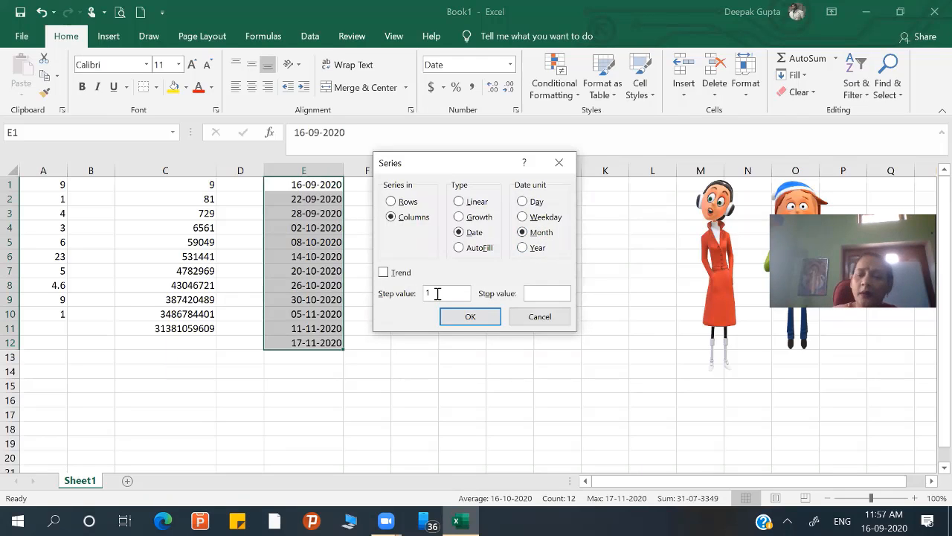
type("2")
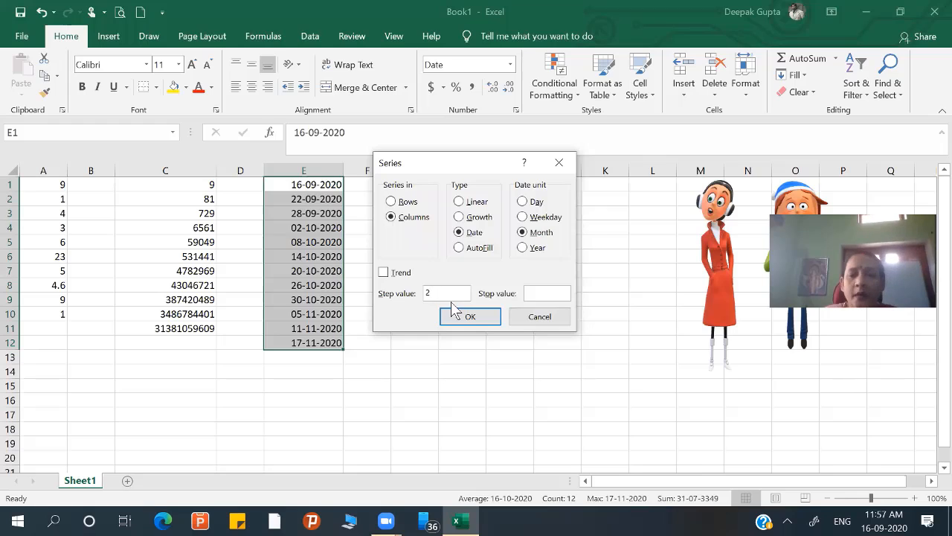
left_click(461, 312)
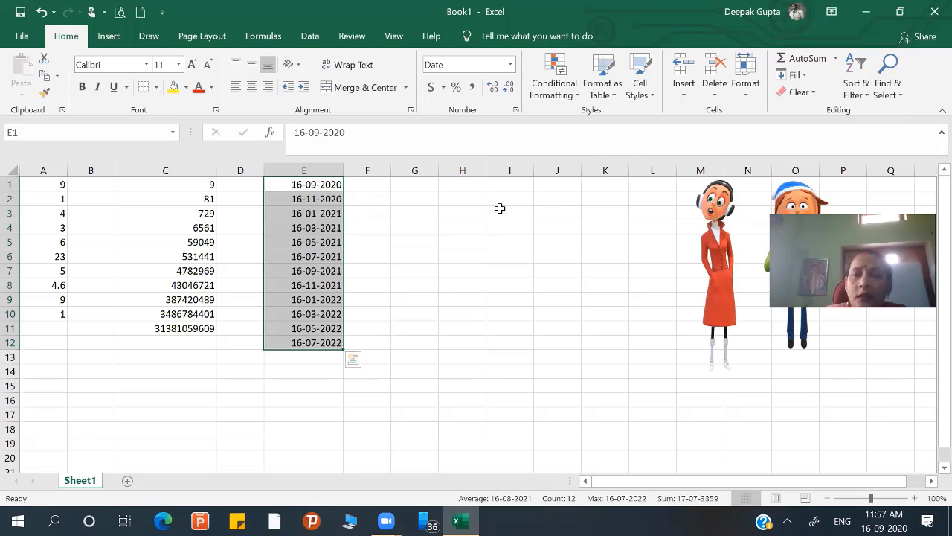
Enter the value 10 in cell G1.
left_click(807, 75)
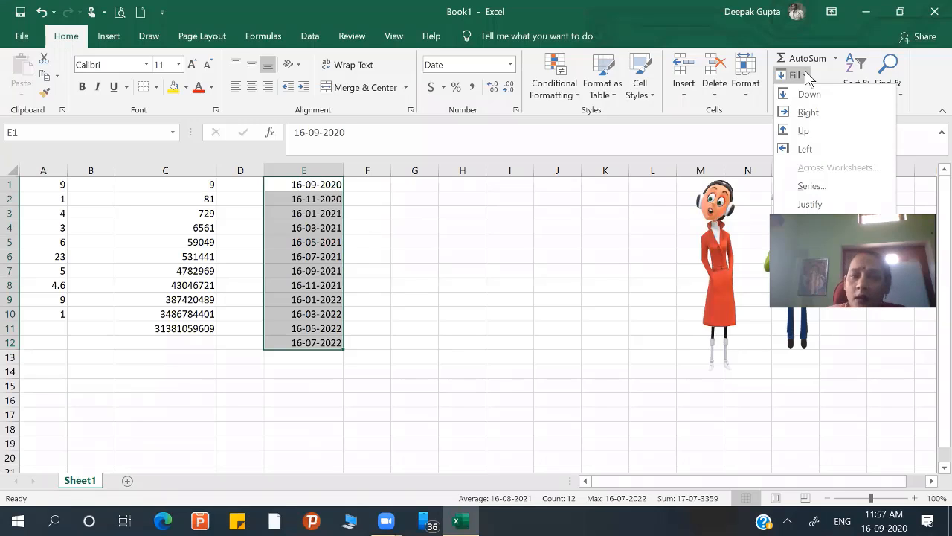
left_click(413, 186)
left_click(411, 183)
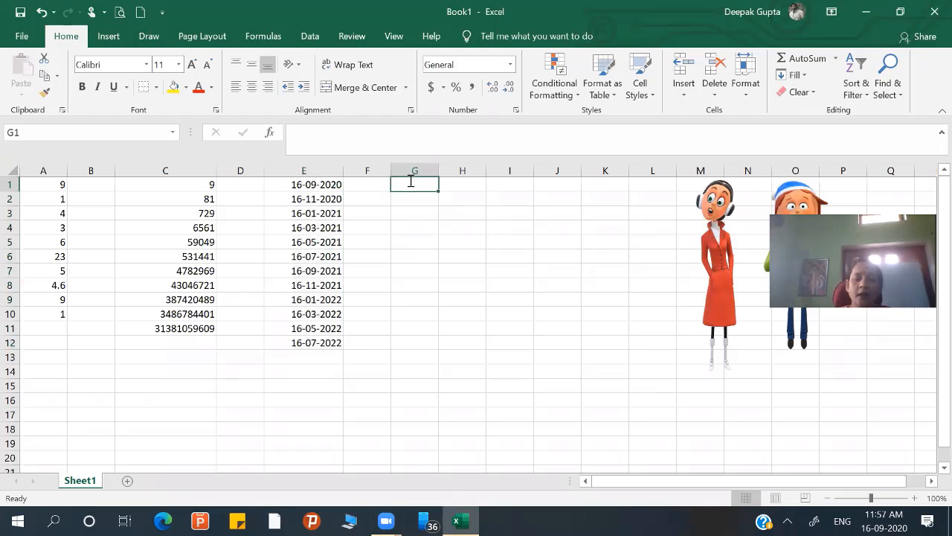
type("10")
left_click(421, 214)
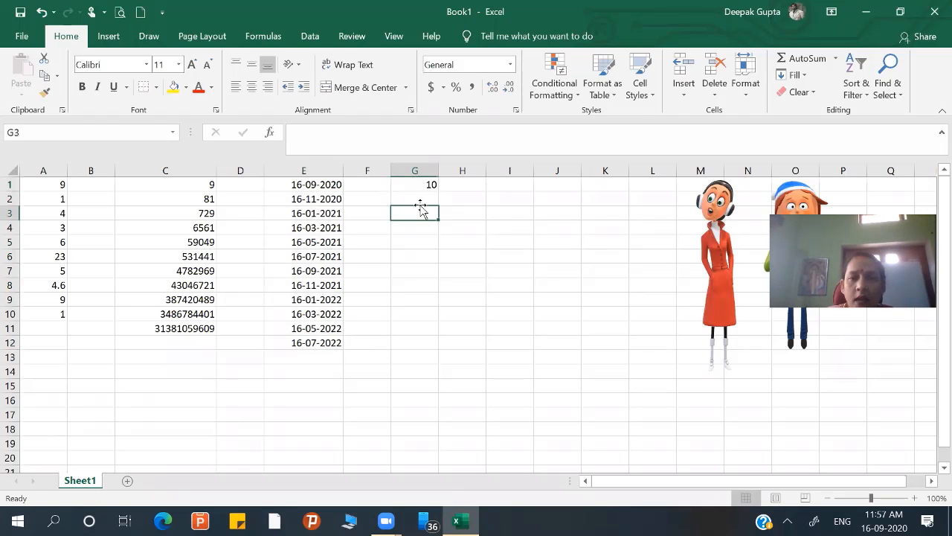
Fill G1:G12 from the value in G1 with a series in columns of the AutoFill type.
left_click_drag(415, 184, 414, 344)
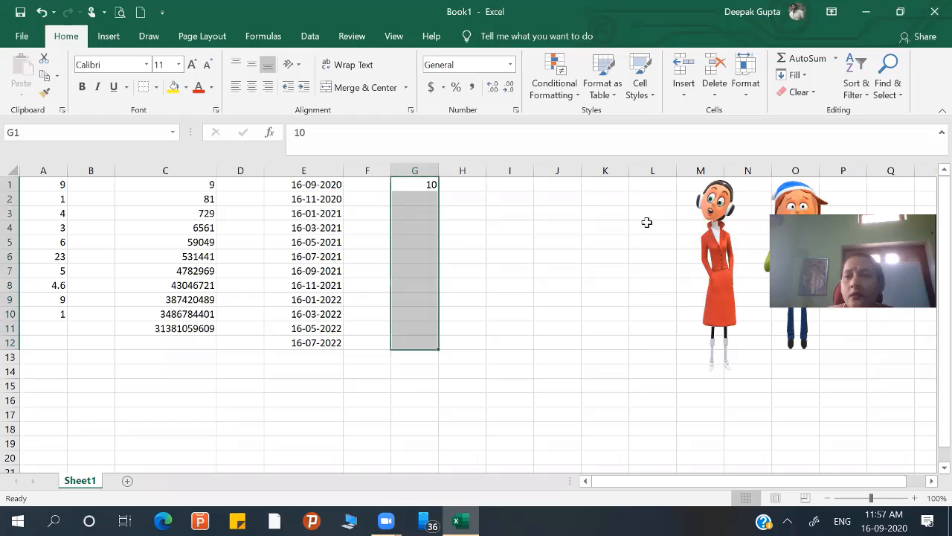
left_click(795, 76)
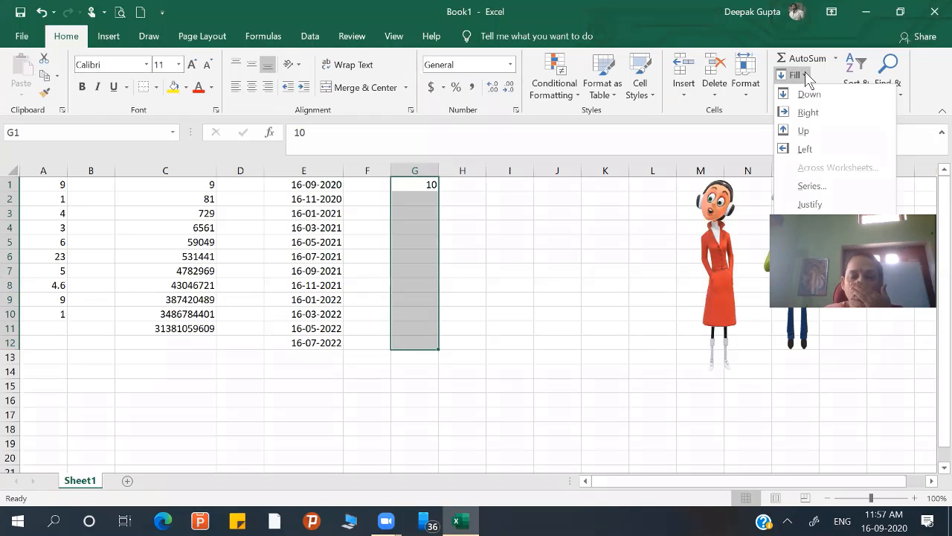
left_click(809, 185)
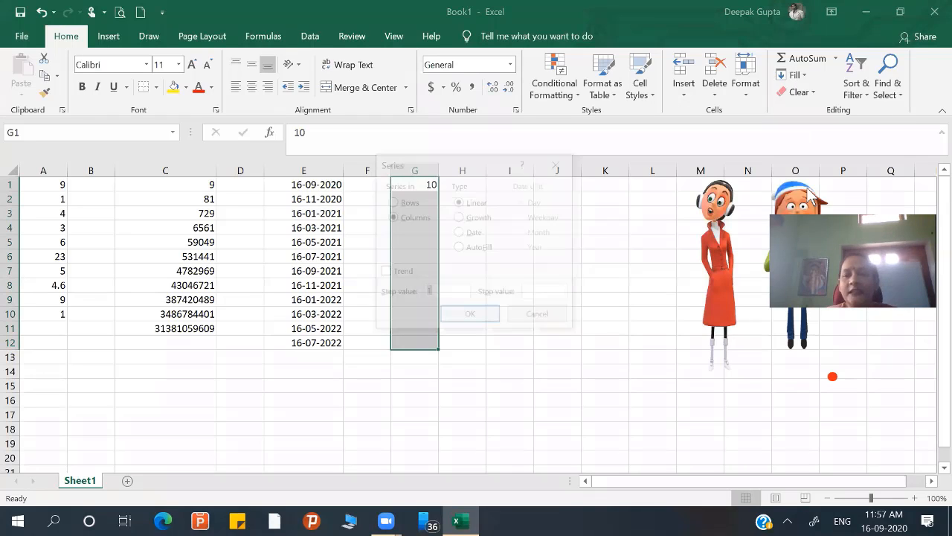
left_click(459, 249)
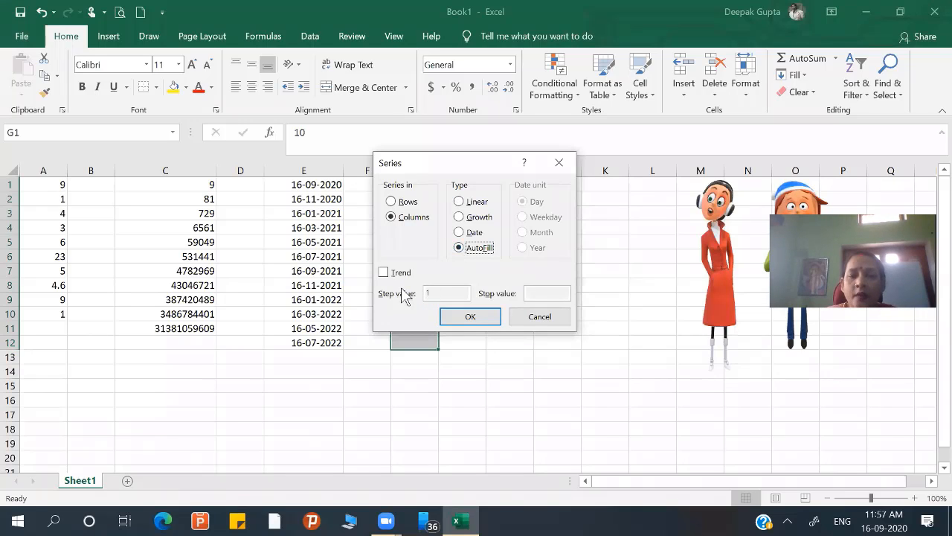
left_click(481, 313)
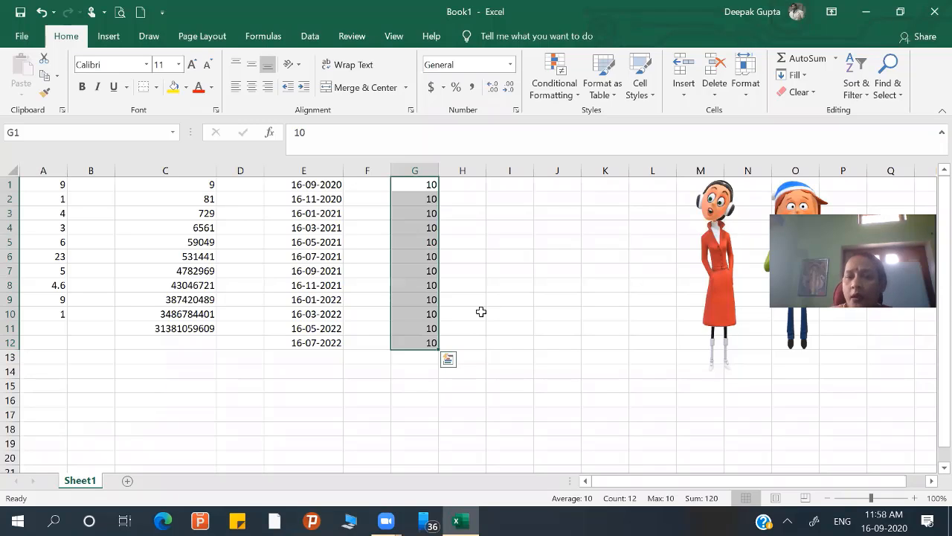
left_click(469, 186)
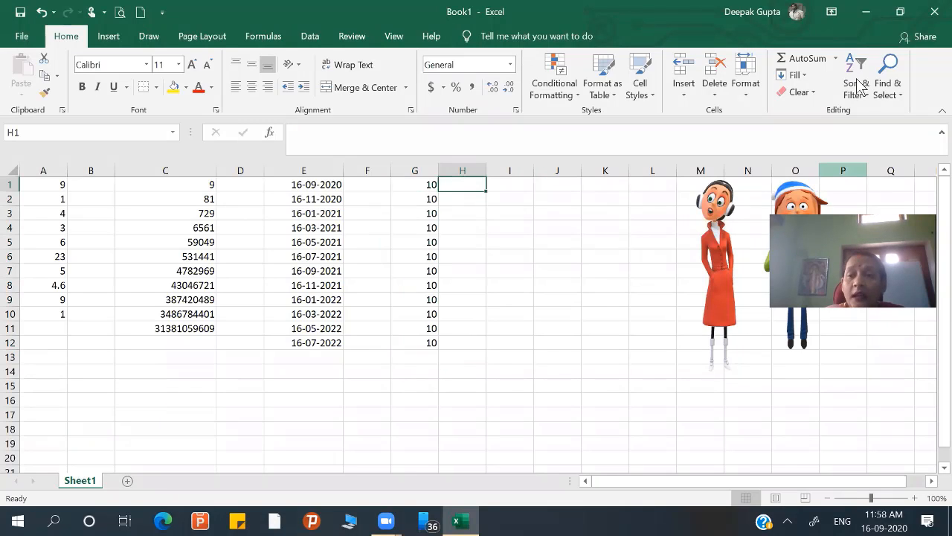
left_click(813, 92)
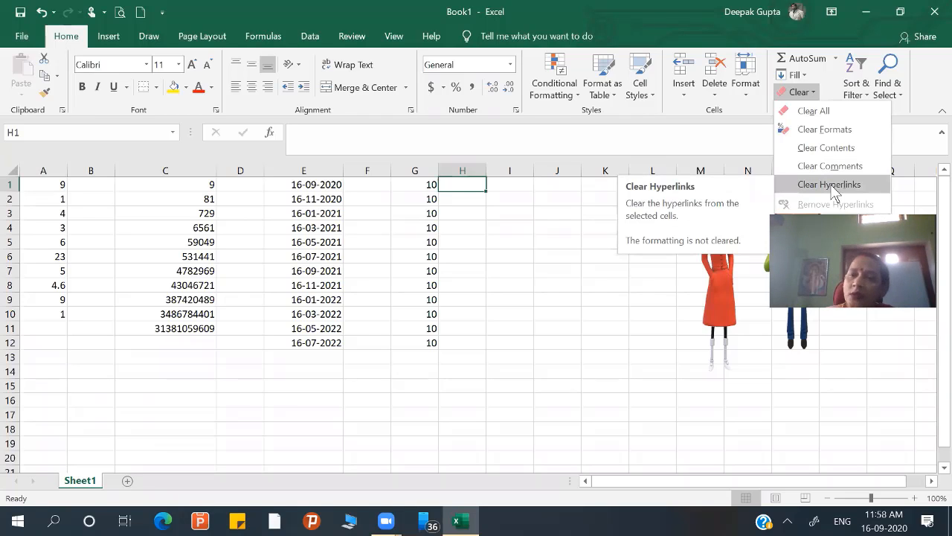
key("Escape")
Insert a hyperlink in cell E1 to the existing Expression folder in Documents.
left_click(329, 186)
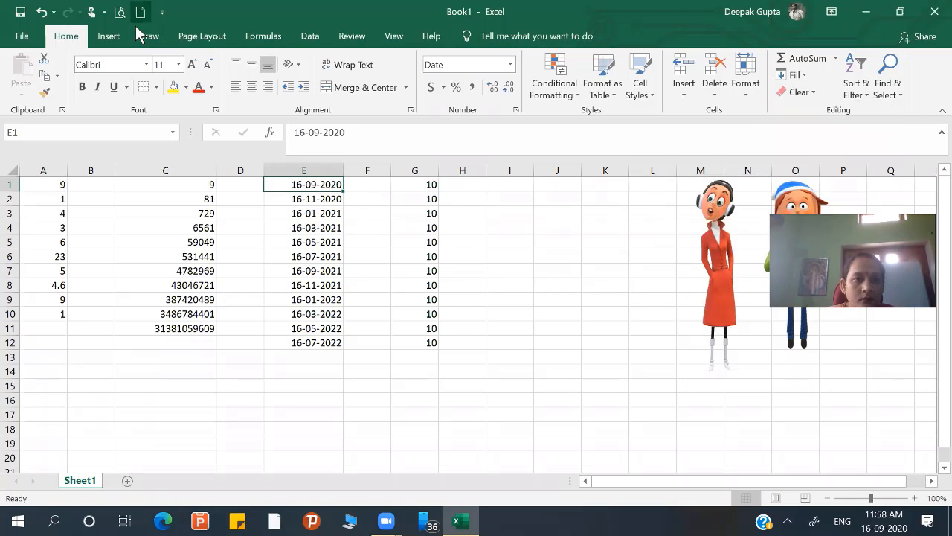
left_click(109, 36)
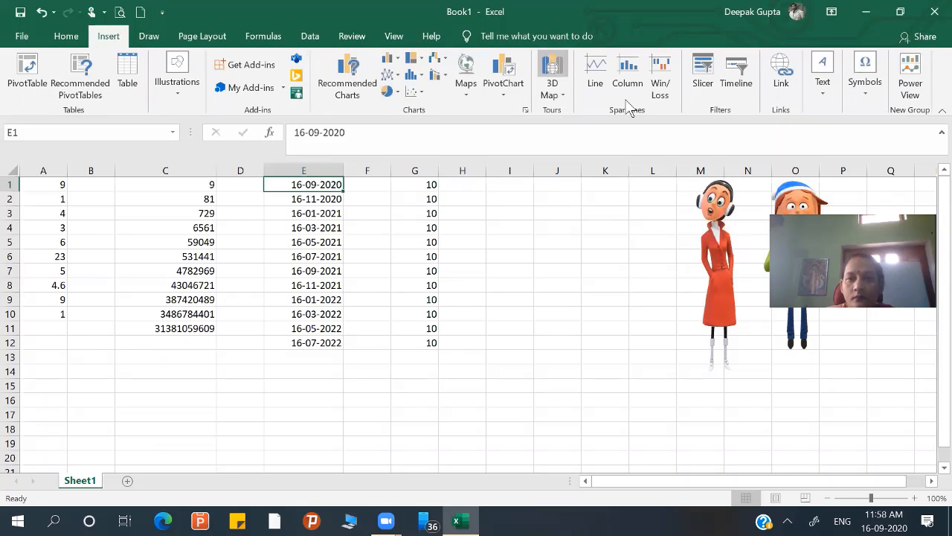
left_click(595, 75)
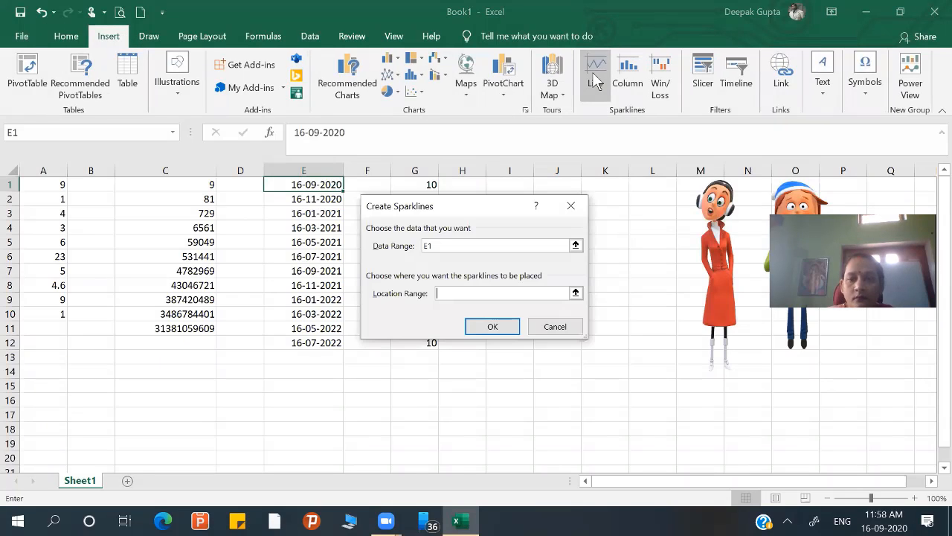
key("Escape")
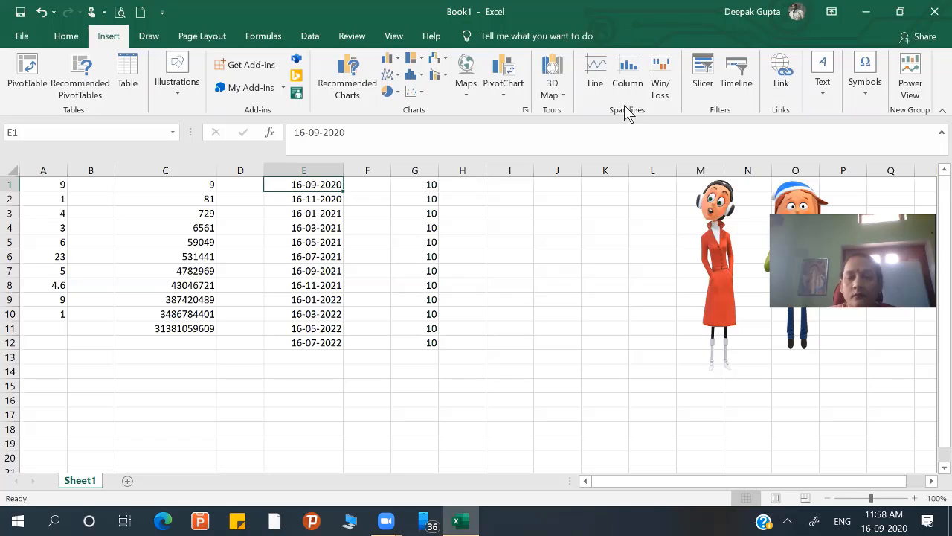
left_click(780, 77)
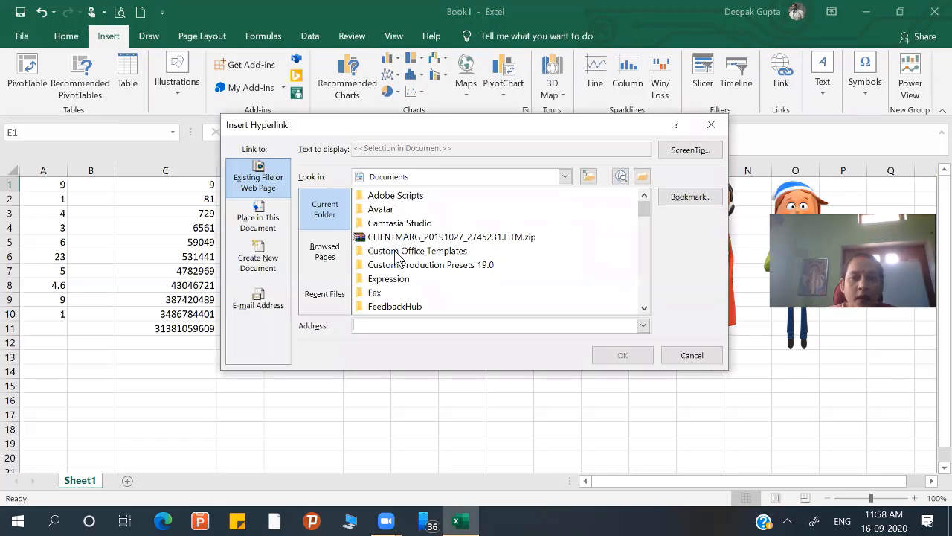
left_click(405, 280)
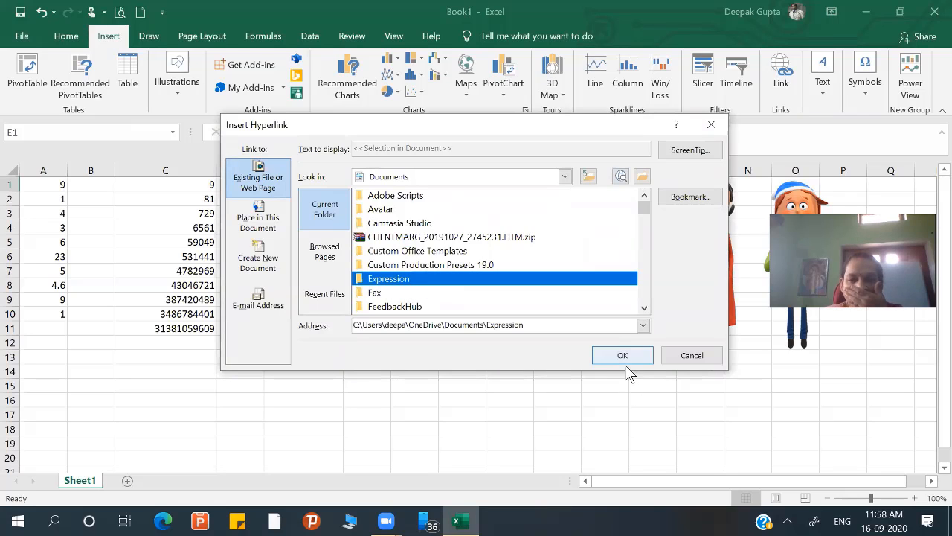
left_click(622, 356)
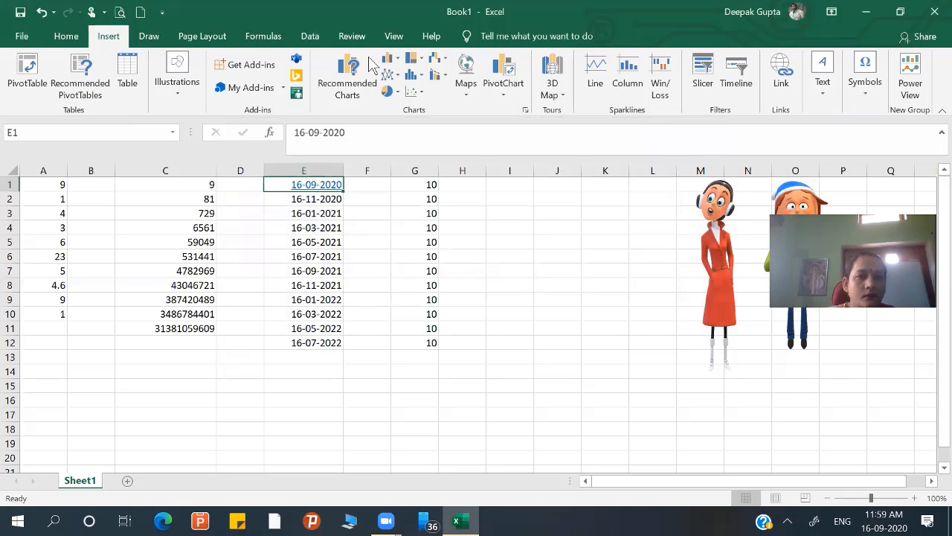
left_click(352, 36)
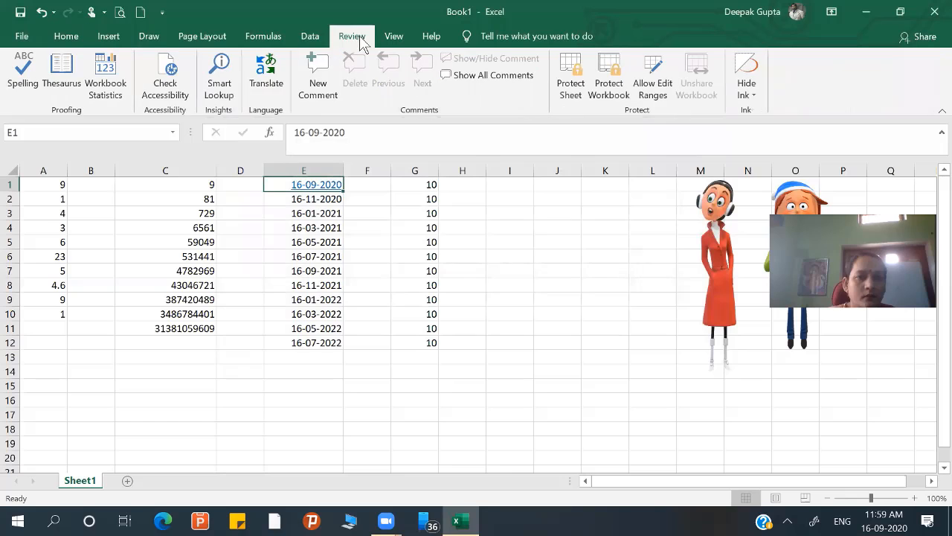
left_click(310, 73)
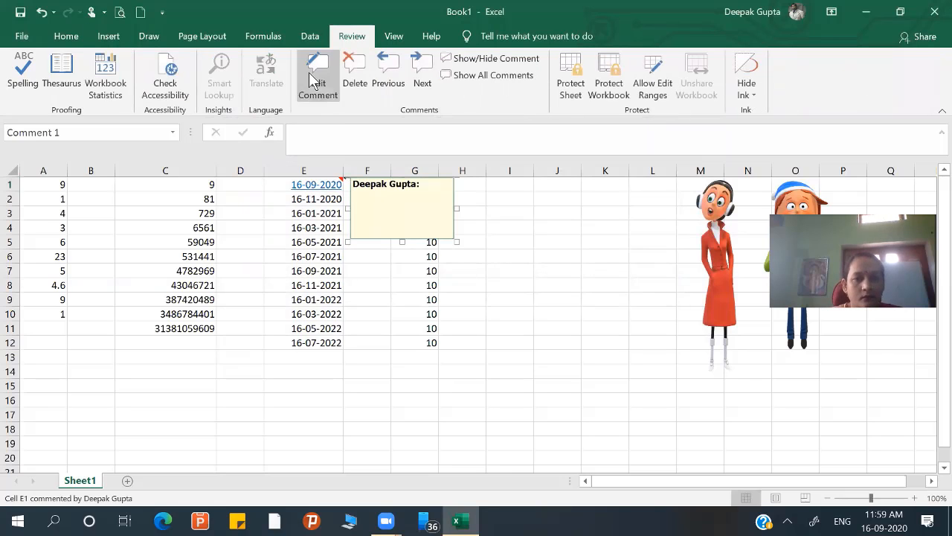
key("ctrl+z")
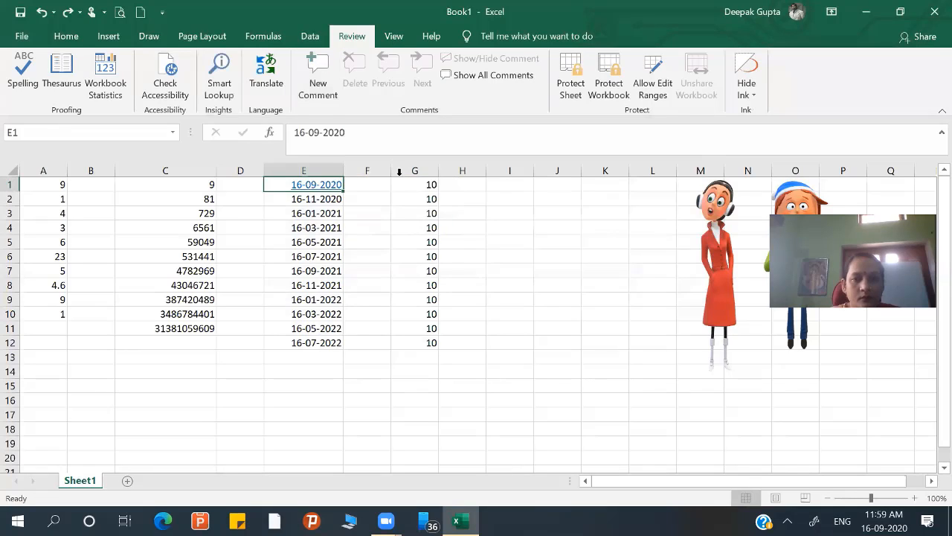
Add a comment reading "sdsadsfsdf" to cell G3 and display it from the worksheet.
left_click(431, 209)
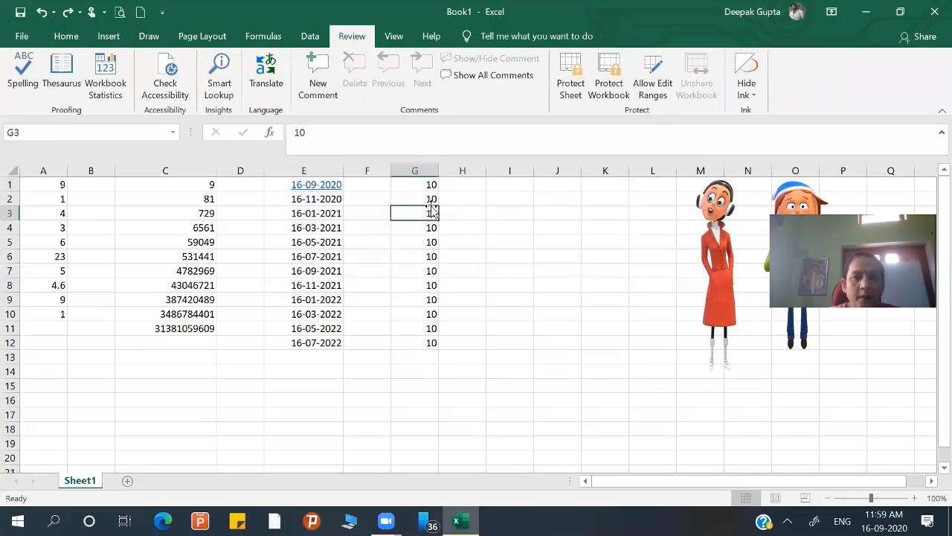
left_click(311, 99)
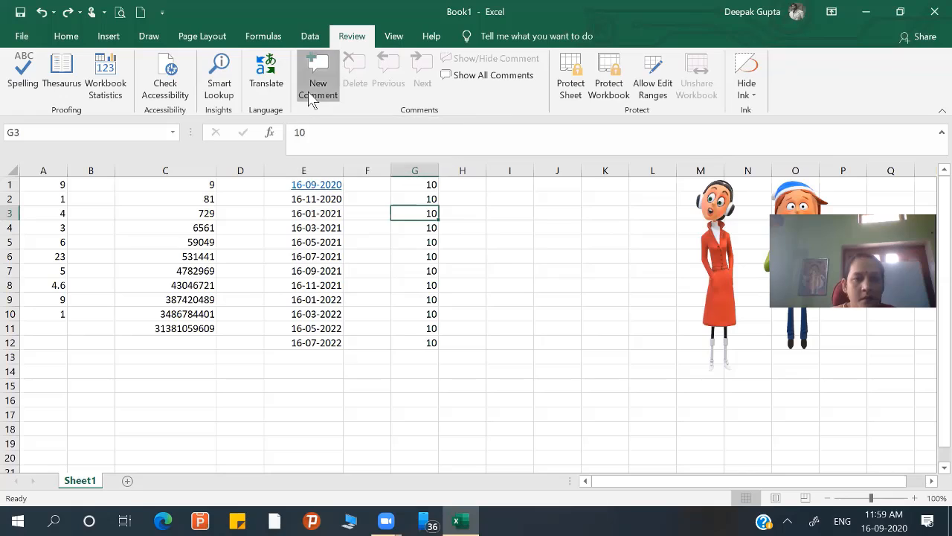
type("sdsadsfsdf")
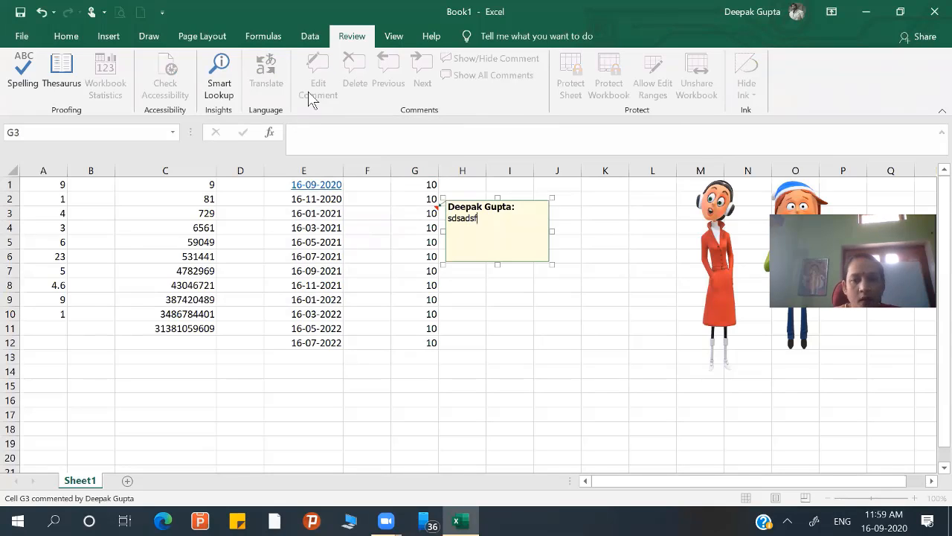
left_click(428, 388)
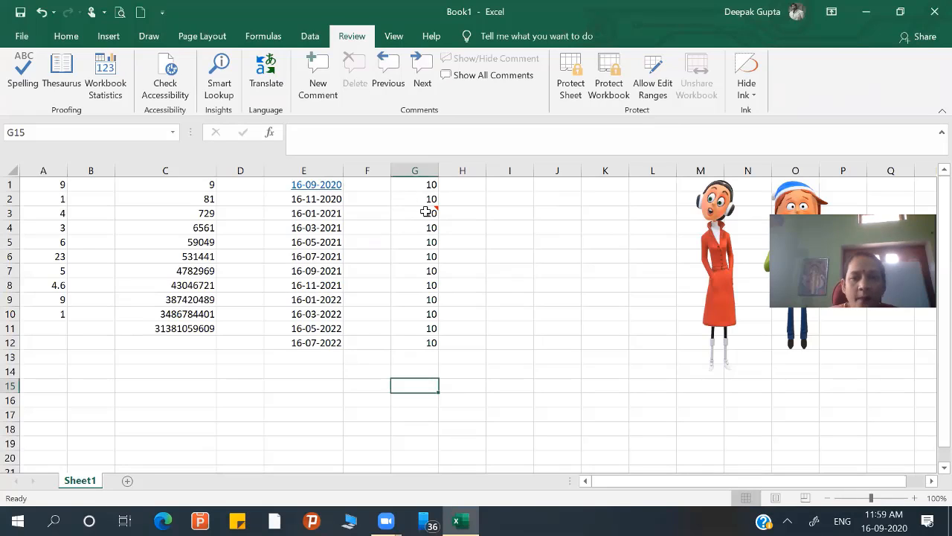
mouse_move(426, 212)
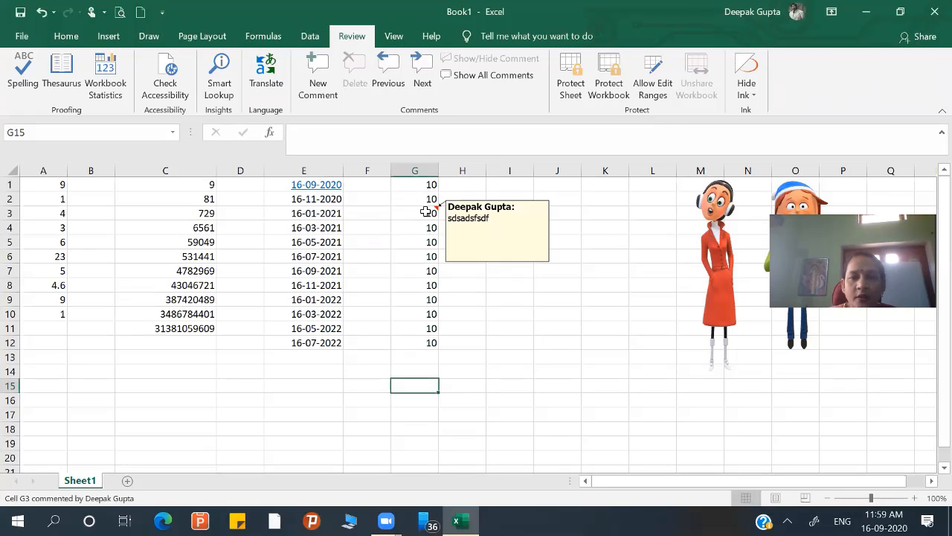
Follow the hyperlink in cell E1 to the Expression folder, accepting the security notice, and close the folder window.
left_click(328, 189)
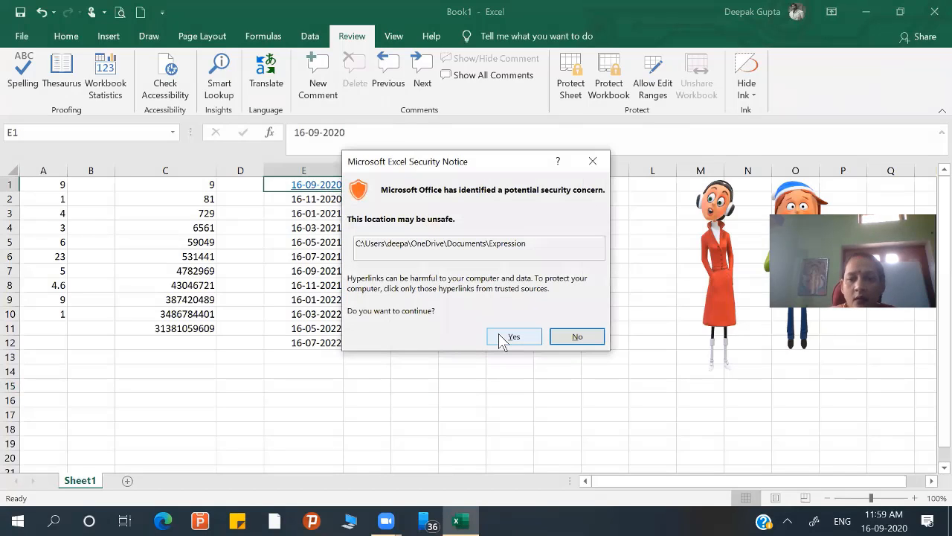
left_click(514, 336)
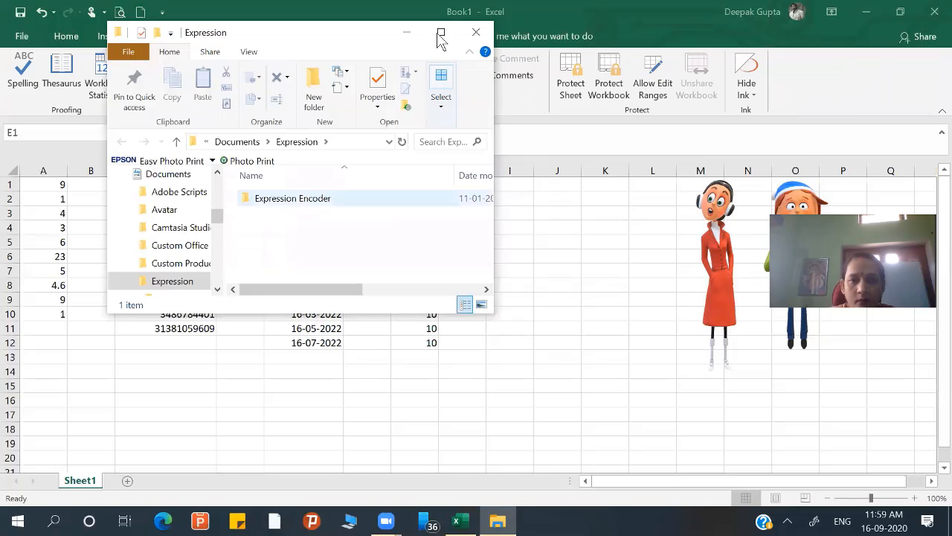
left_click(476, 33)
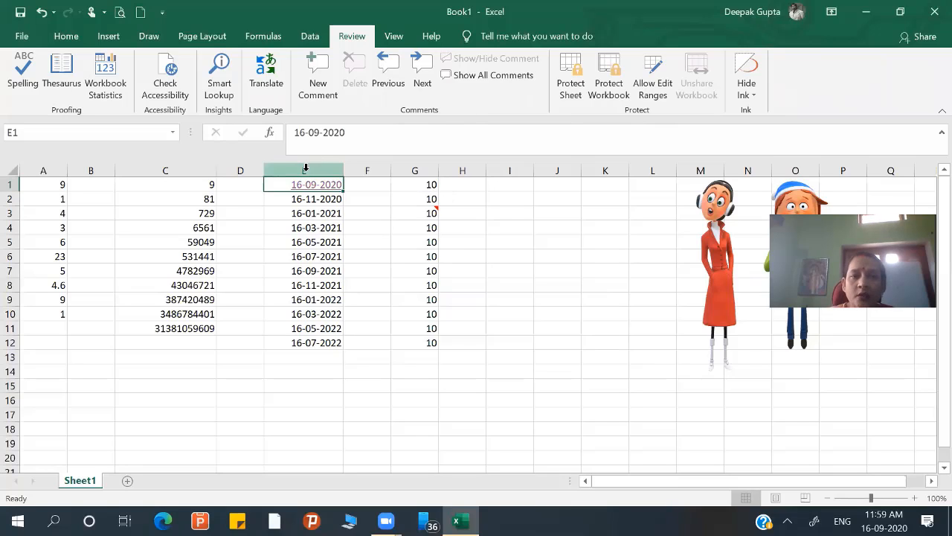
Clear the hyperlink together with its formats from cell E1, and clear the comment from cell G3.
left_click(74, 35)
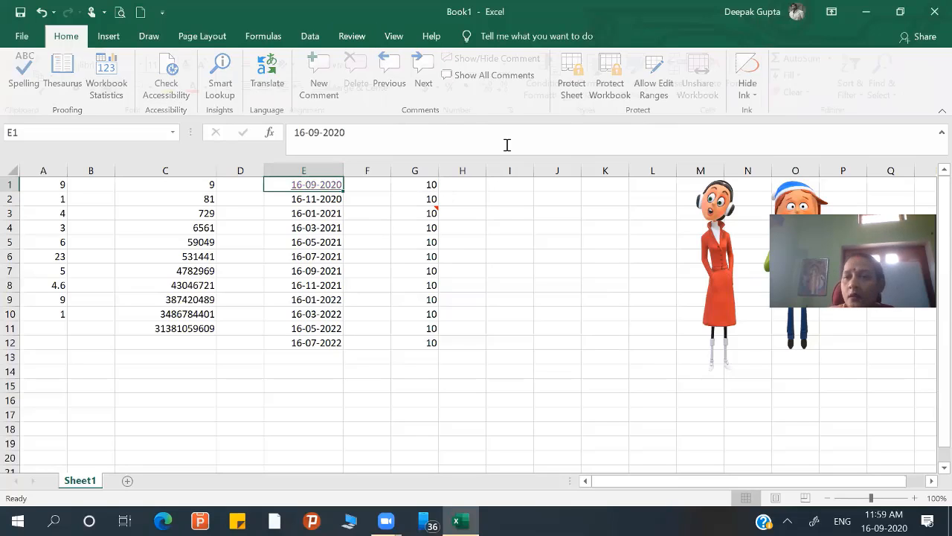
left_click(805, 92)
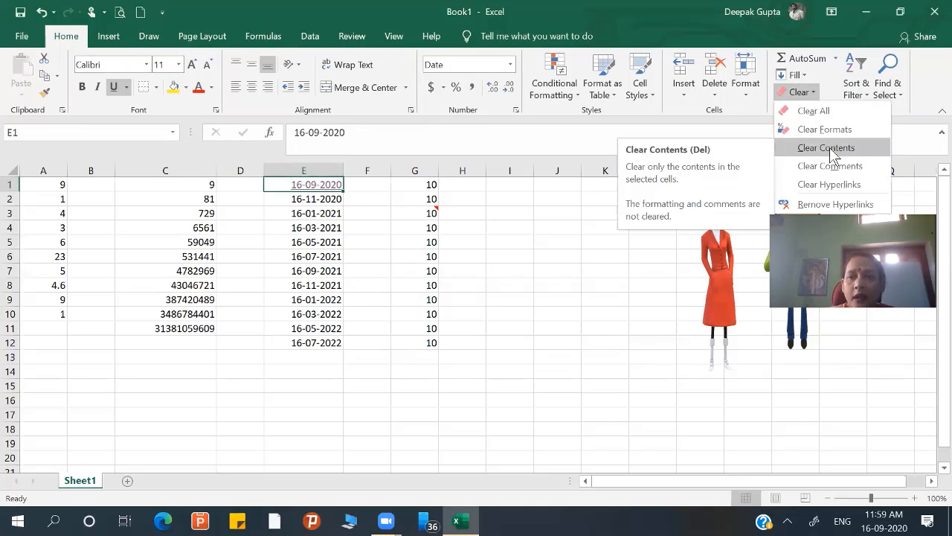
left_click(834, 186)
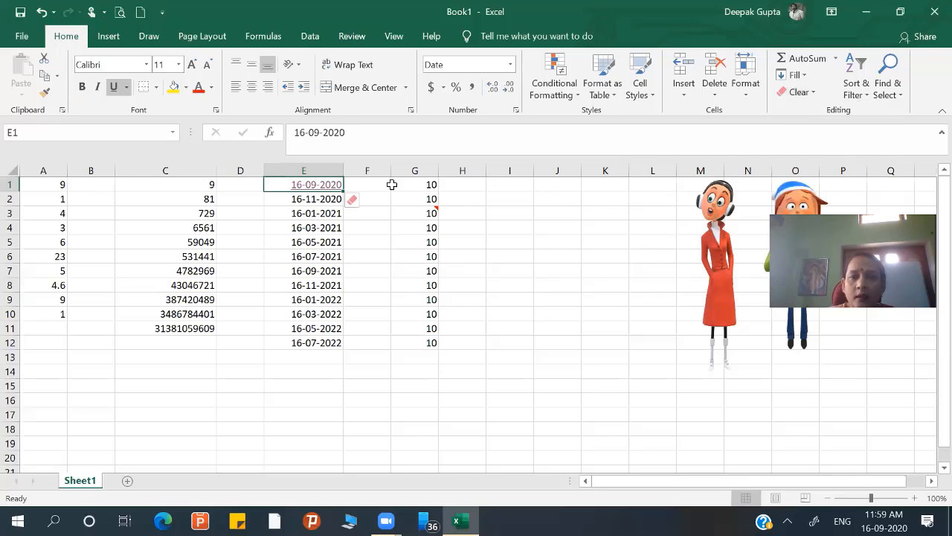
left_click(355, 201)
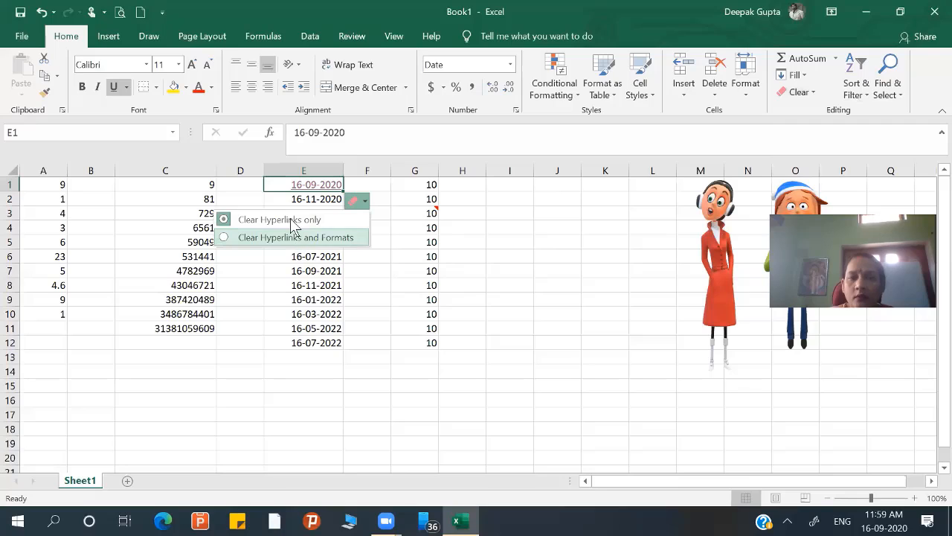
left_click(292, 220)
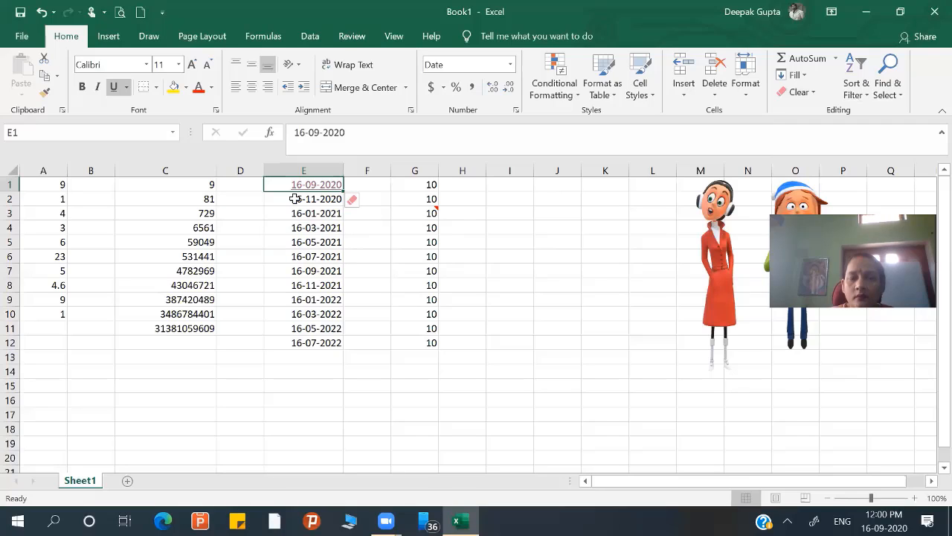
left_click(356, 201)
left_click(273, 236)
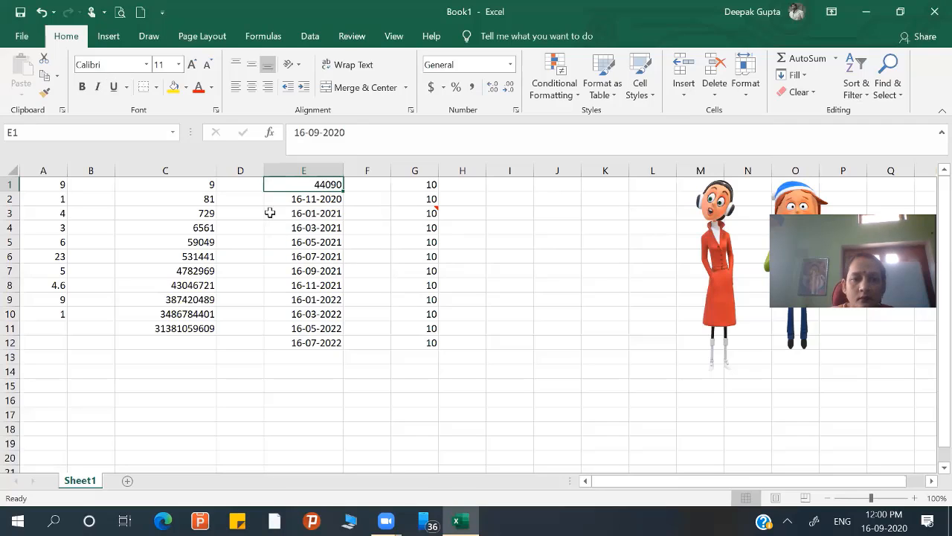
left_click(417, 217)
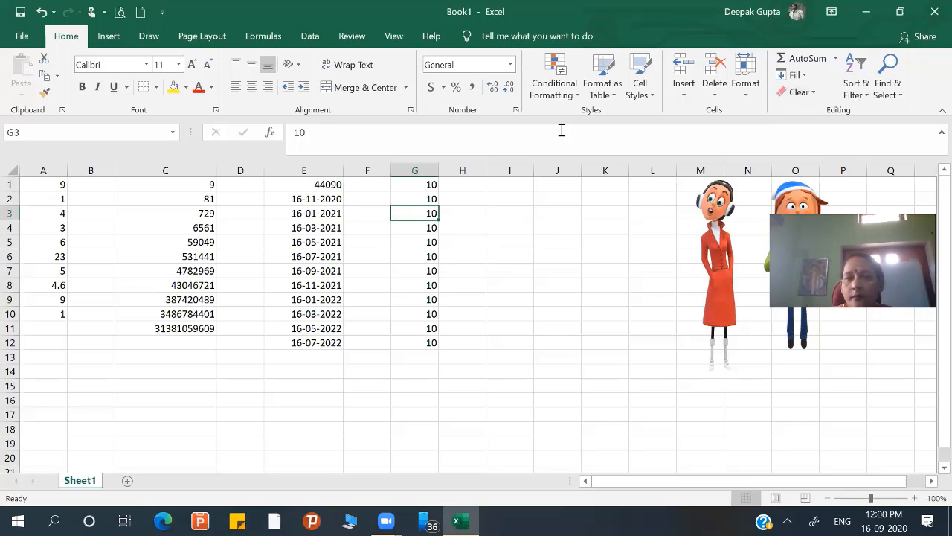
Give cells E1:E8 a yellow fill and a dark red font colour.
left_click_drag(283, 195, 288, 285)
left_click_drag(297, 178, 291, 285)
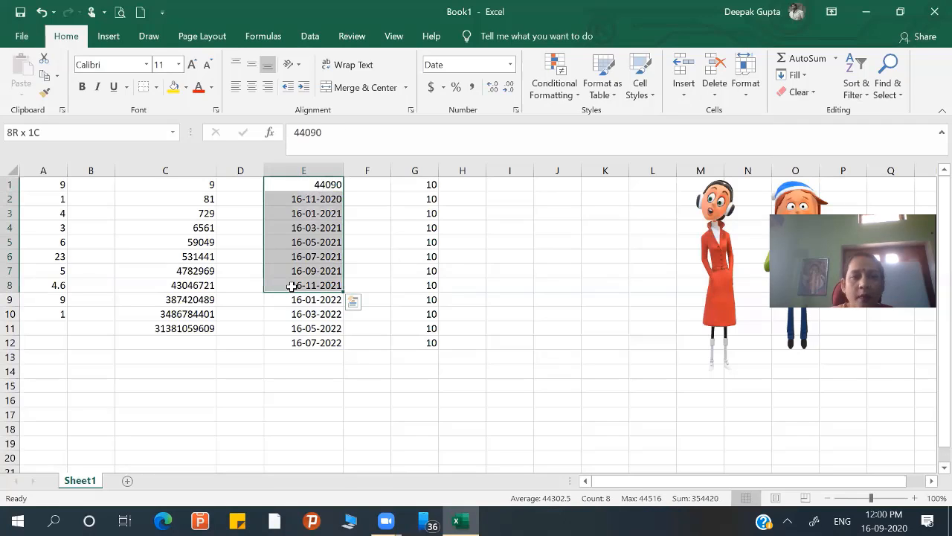
left_click(173, 87)
left_click(212, 87)
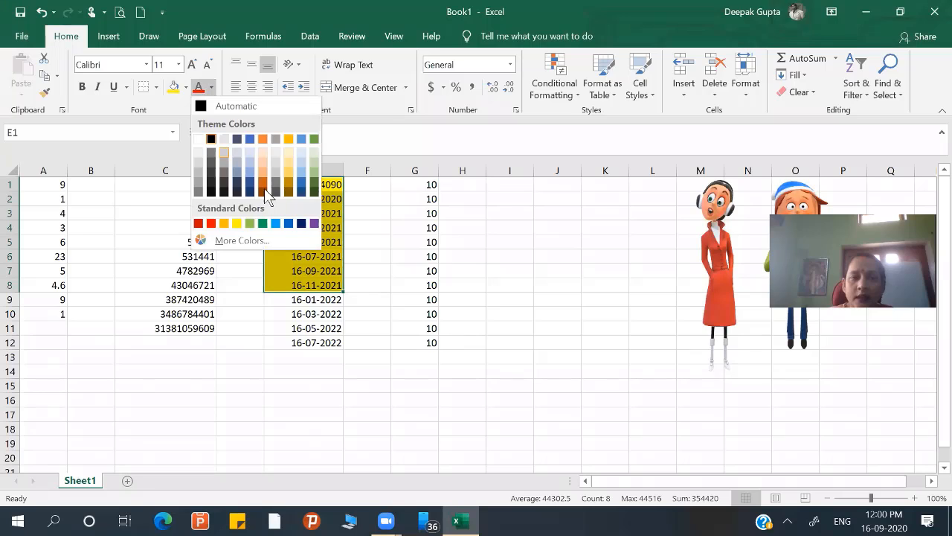
left_click(289, 177)
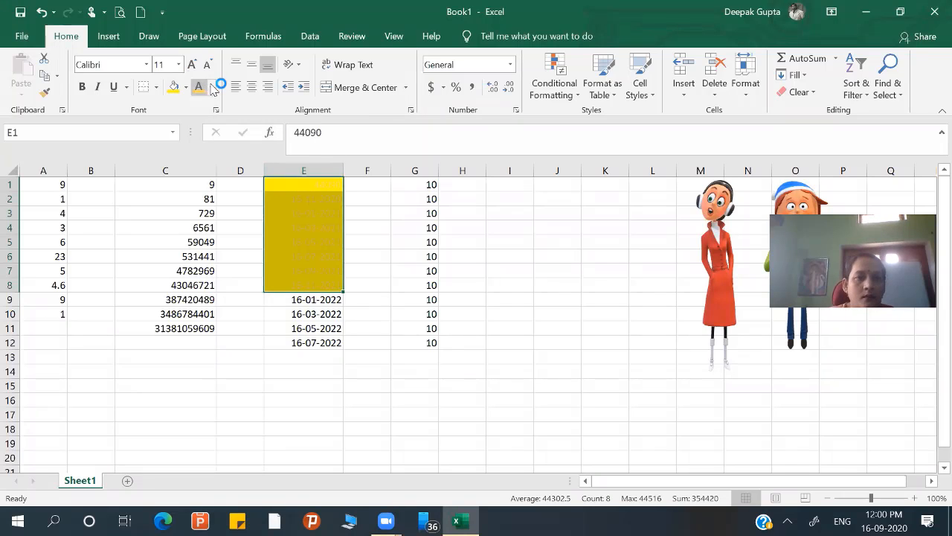
left_click(211, 87)
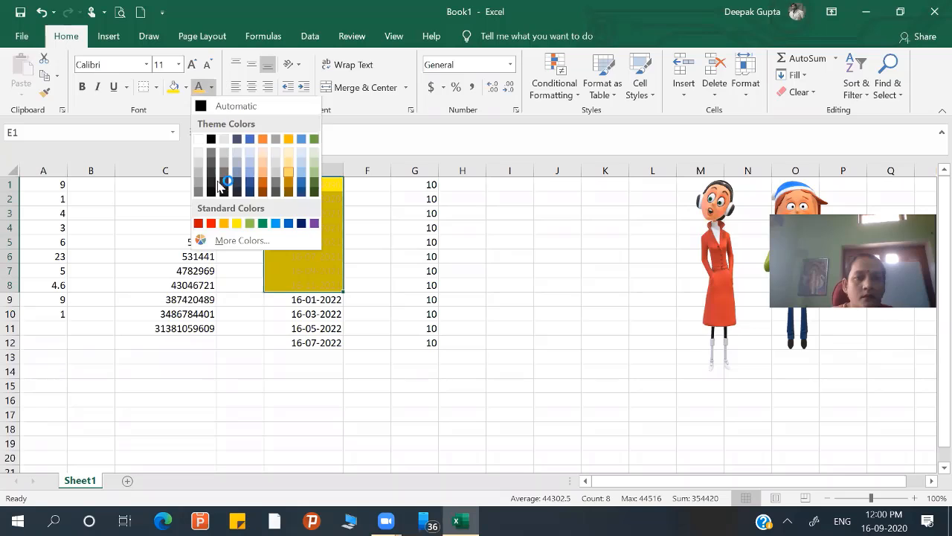
left_click(198, 223)
Apply all borders to cells G1:G7.
left_click_drag(419, 192, 418, 274)
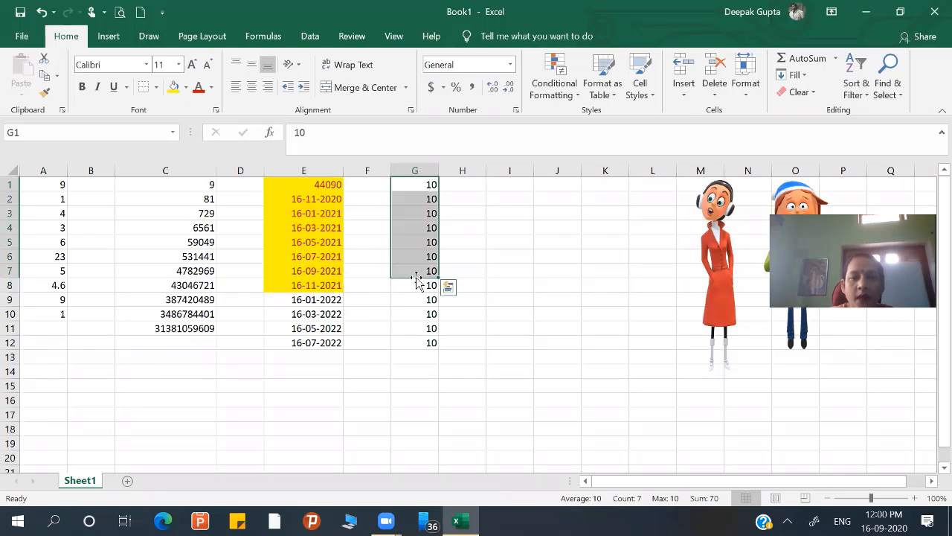
left_click(157, 87)
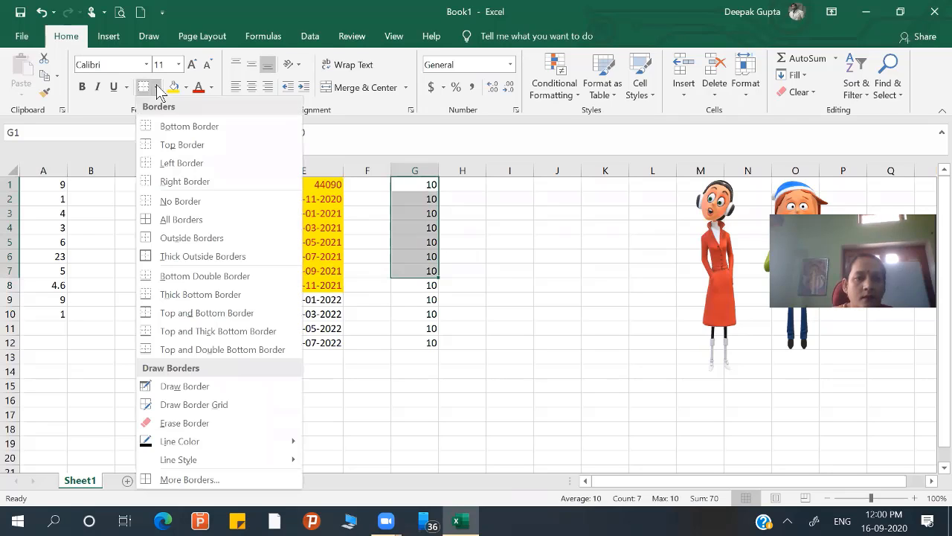
left_click(160, 220)
left_click(309, 270)
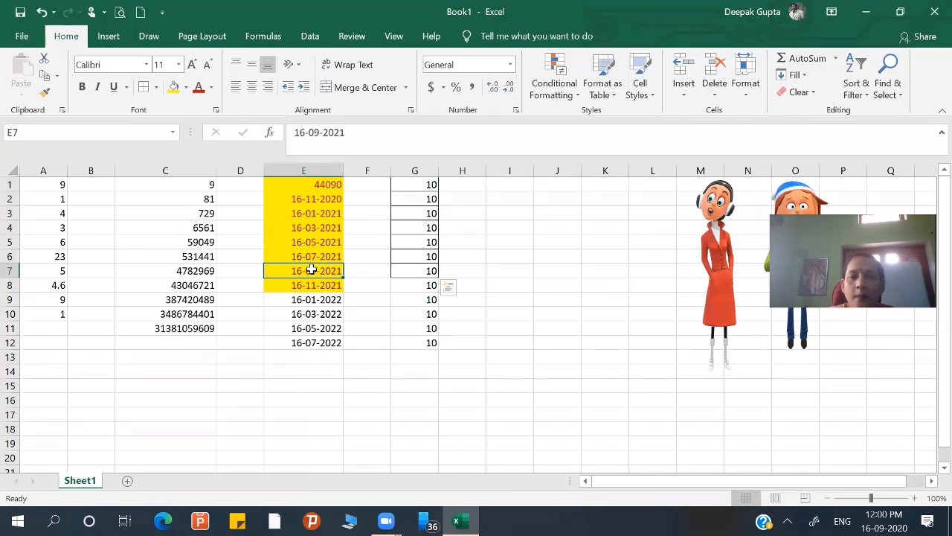
Clear only the formats from cells E1:E8.
left_click_drag(300, 184, 287, 285)
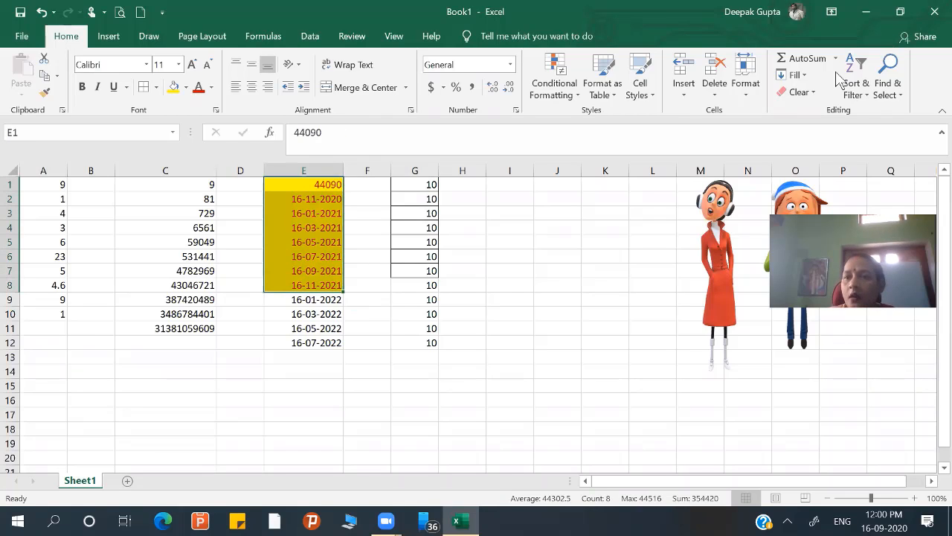
left_click(815, 92)
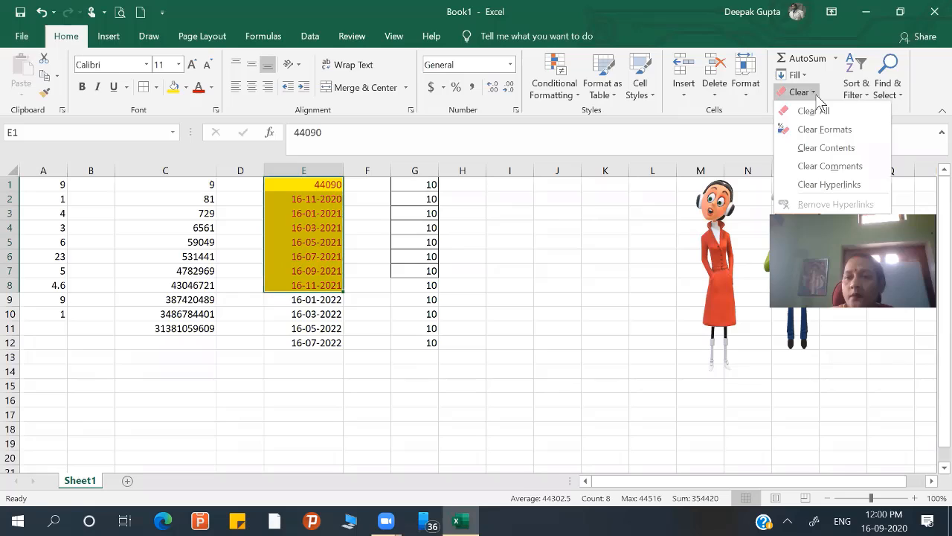
left_click(844, 131)
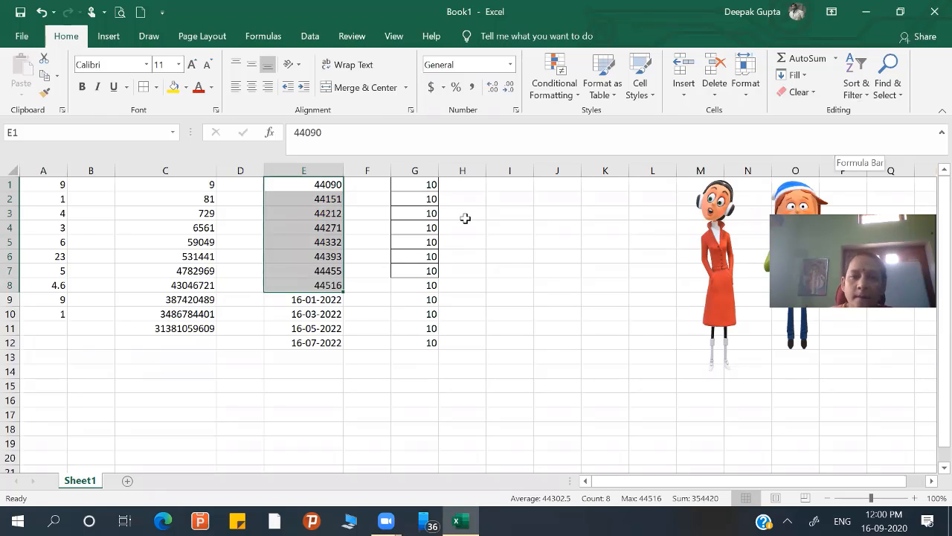
Clear only the contents of cells G1:G7, keeping their borders.
left_click_drag(417, 183, 413, 271)
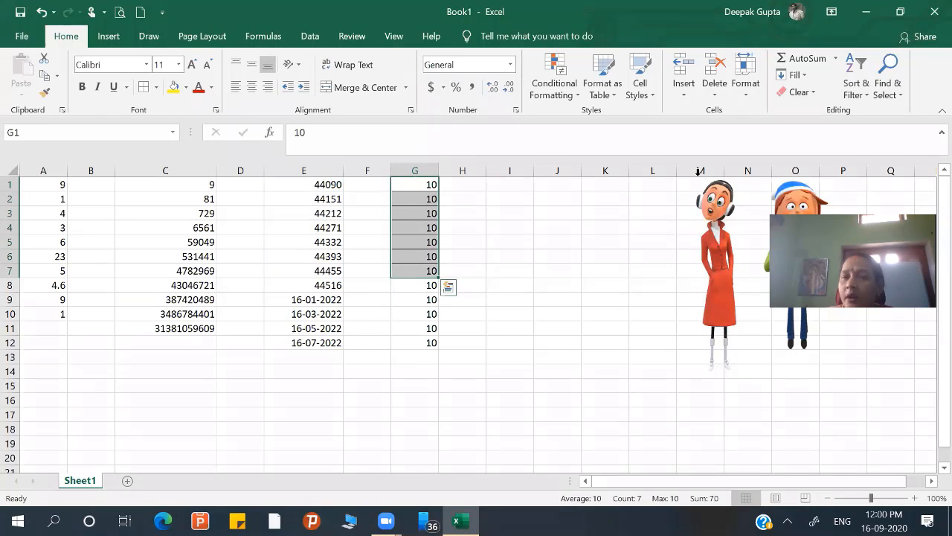
left_click(812, 93)
left_click(824, 149)
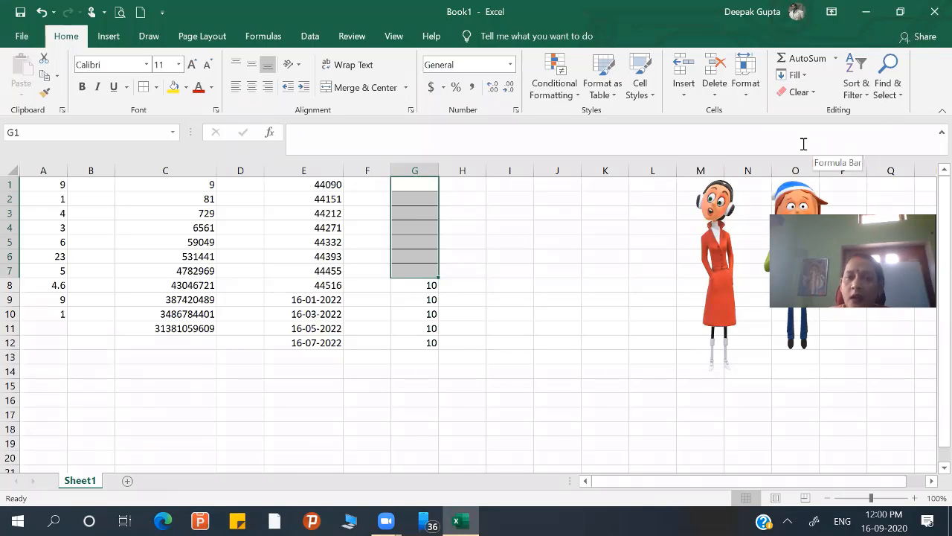
left_click(404, 213)
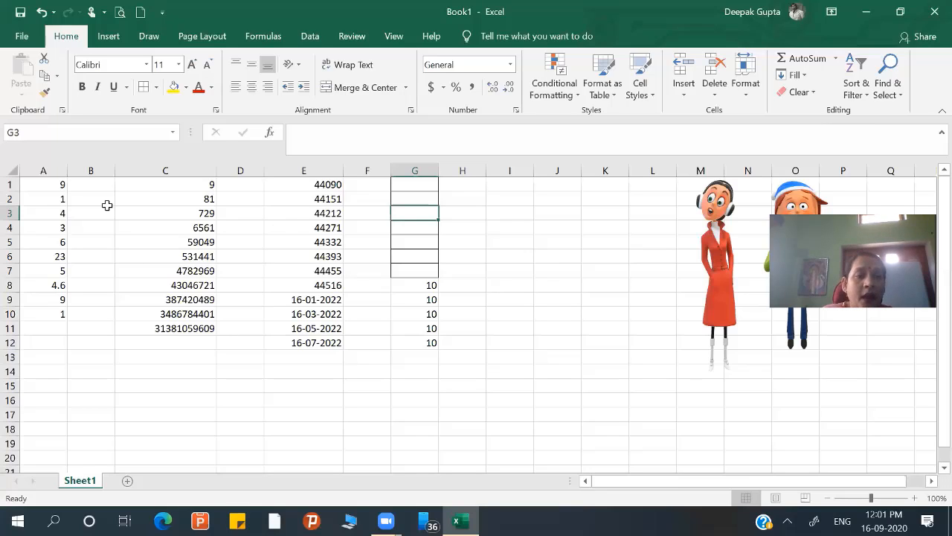
Sort the values in C1:C6 from largest to smallest.
left_click_drag(185, 181, 191, 263)
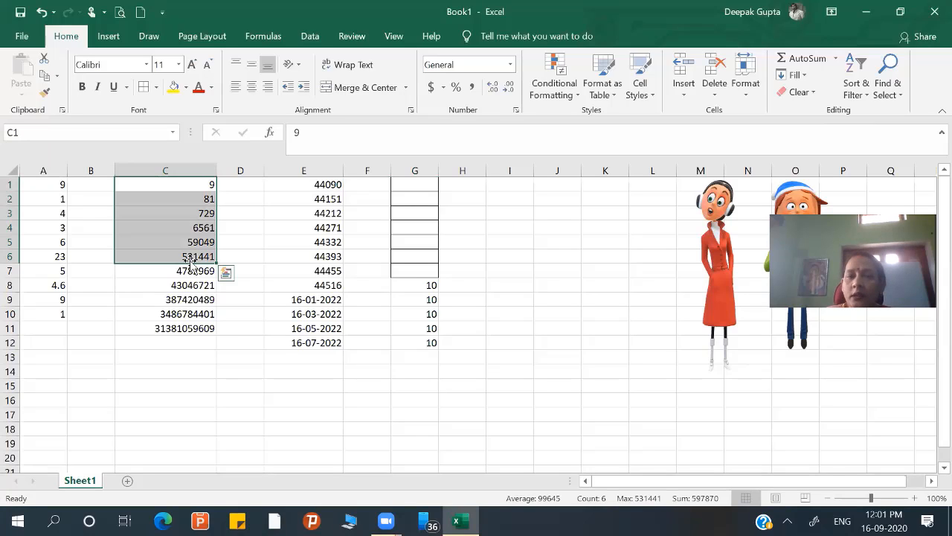
left_click(863, 90)
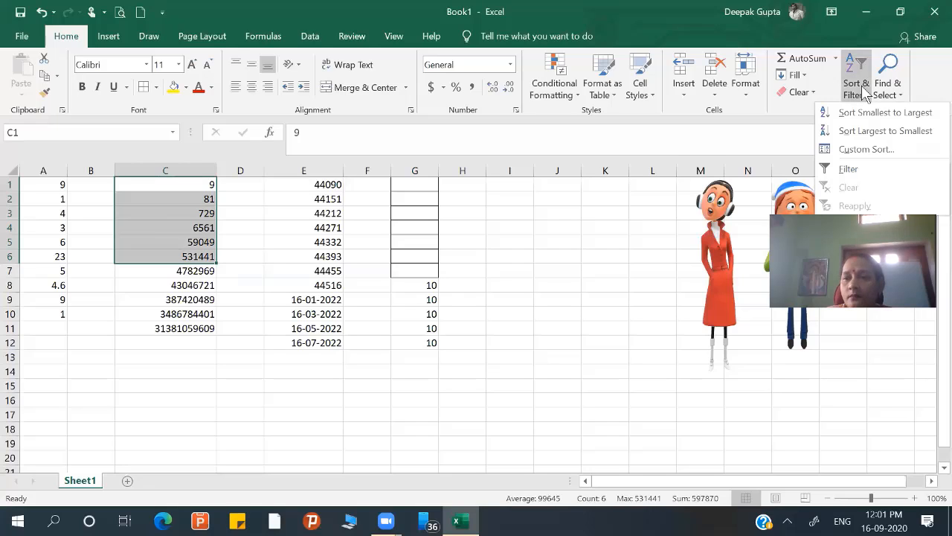
left_click(878, 131)
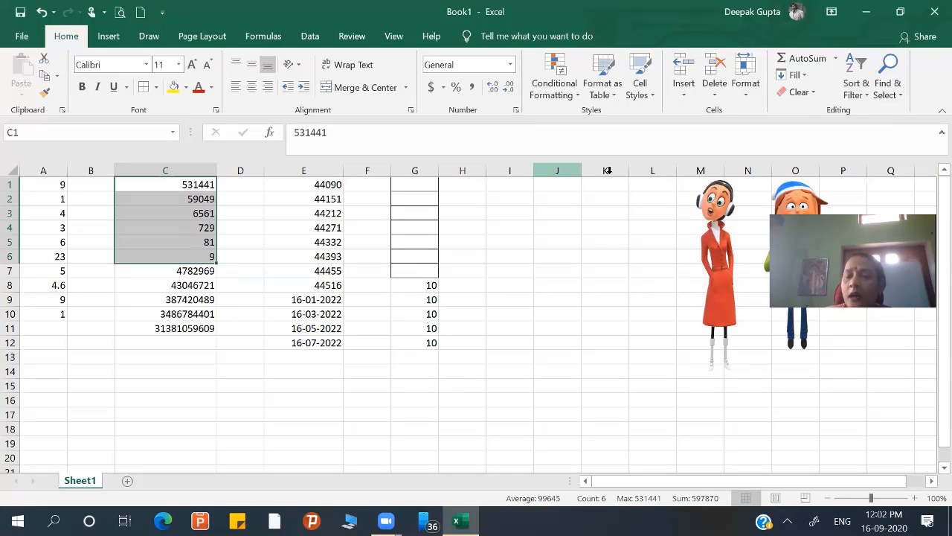
Sort the values in C1:C6 from smallest to largest.
left_click(856, 93)
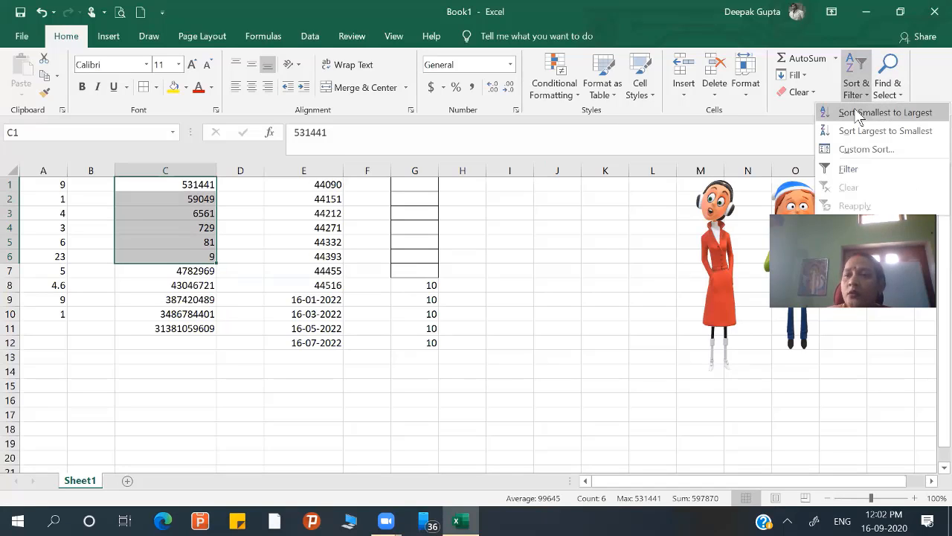
left_click(859, 117)
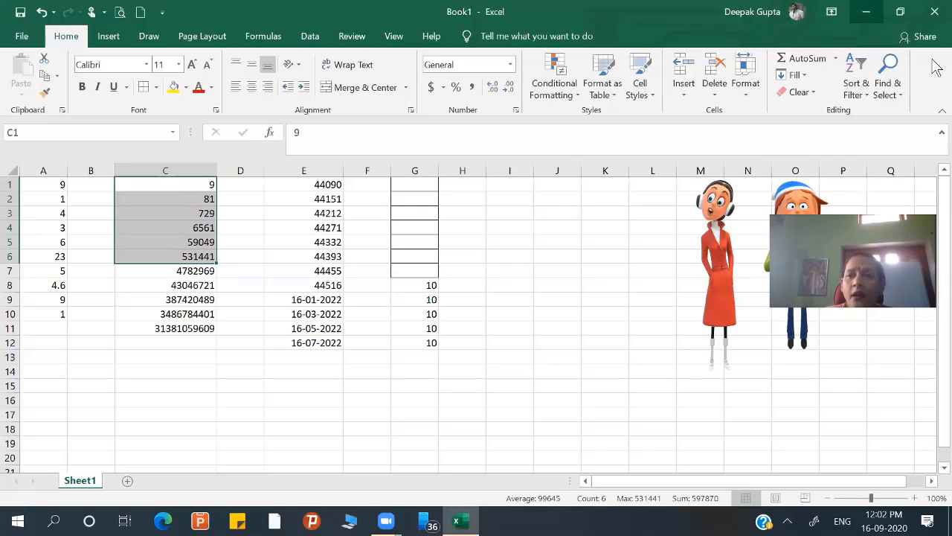
left_click(860, 95)
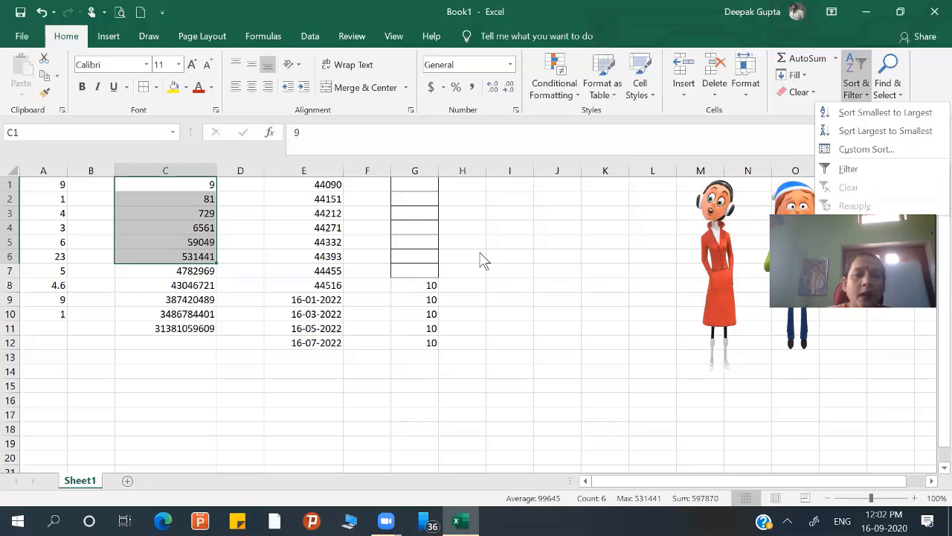
left_click(218, 184)
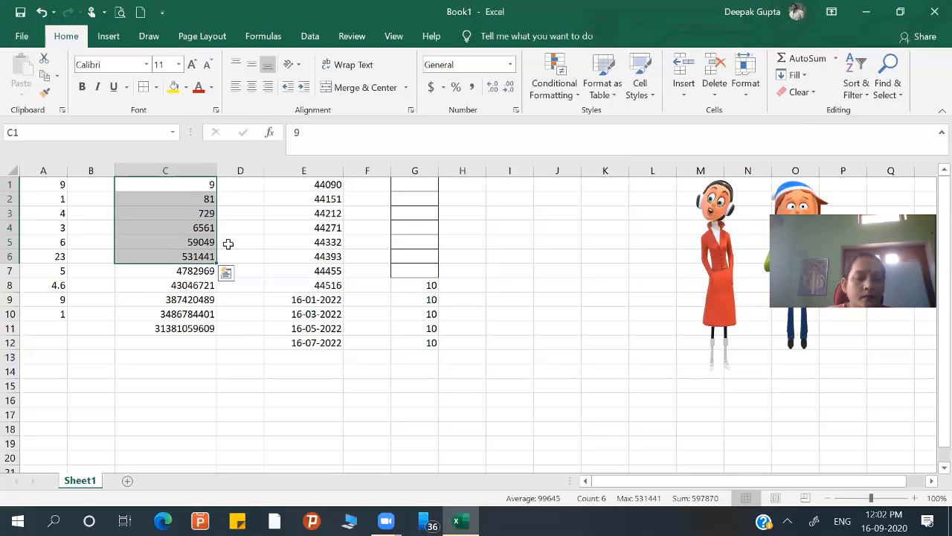
Open the recent workbook DETAILED SHEET.xlsx and go to the start of its "job got" sheet.
left_click(21, 37)
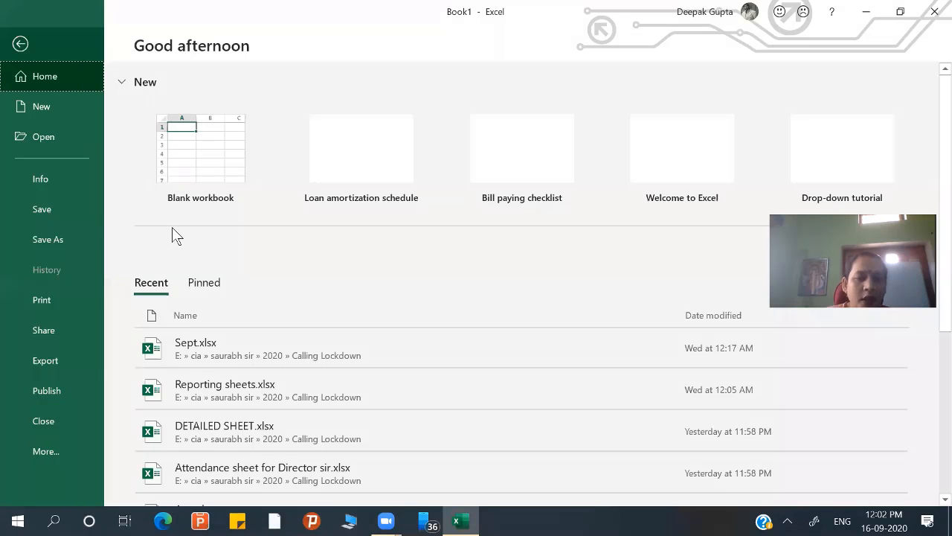
left_click(263, 422)
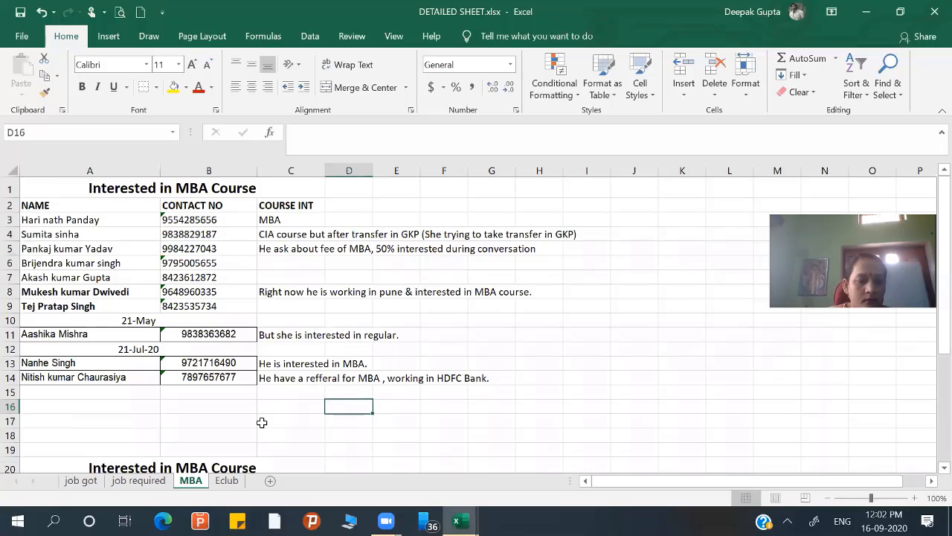
left_click(135, 487)
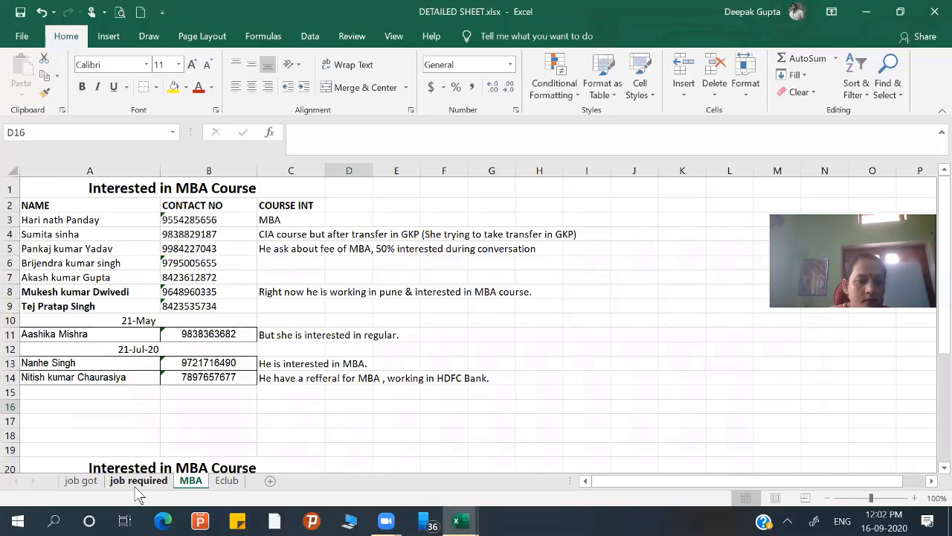
left_click(83, 481)
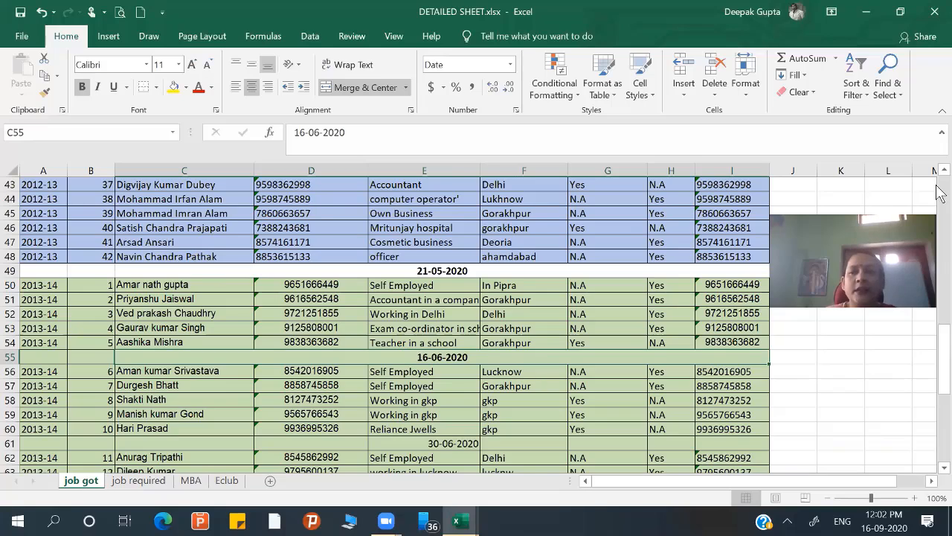
scroll(939, 184, "up", 13)
scroll(938, 178, "up", 1)
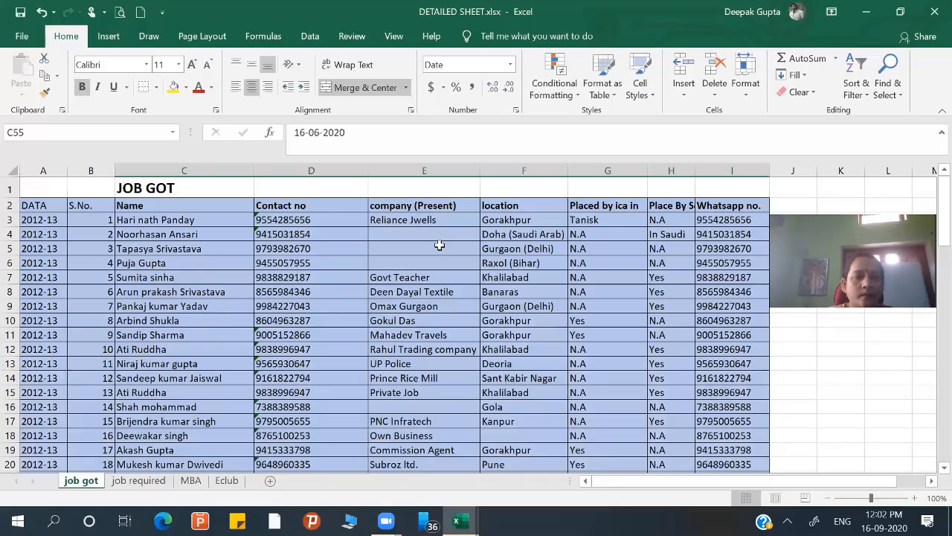
Turn on filtering for the JOB GOT table's header row, starting from the Name header in C2.
left_click(150, 201)
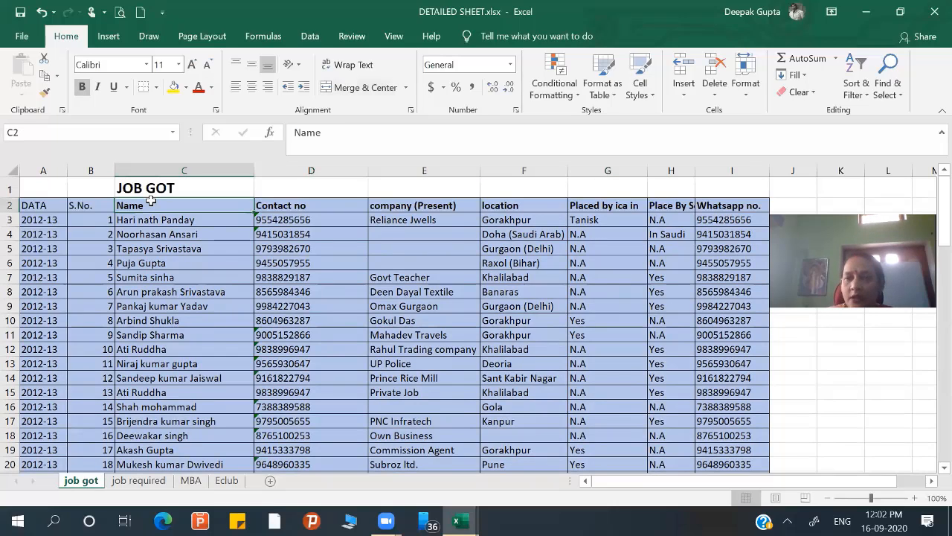
left_click(869, 100)
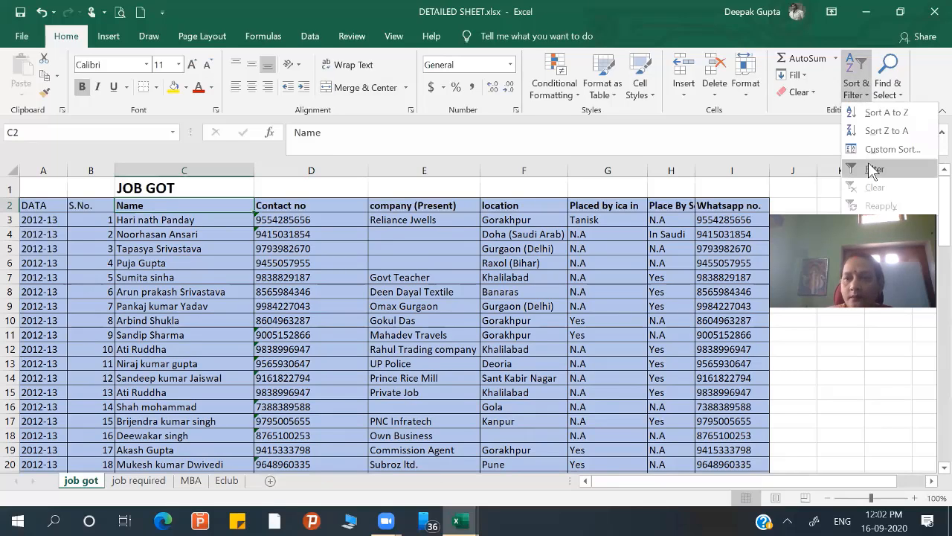
left_click(872, 170)
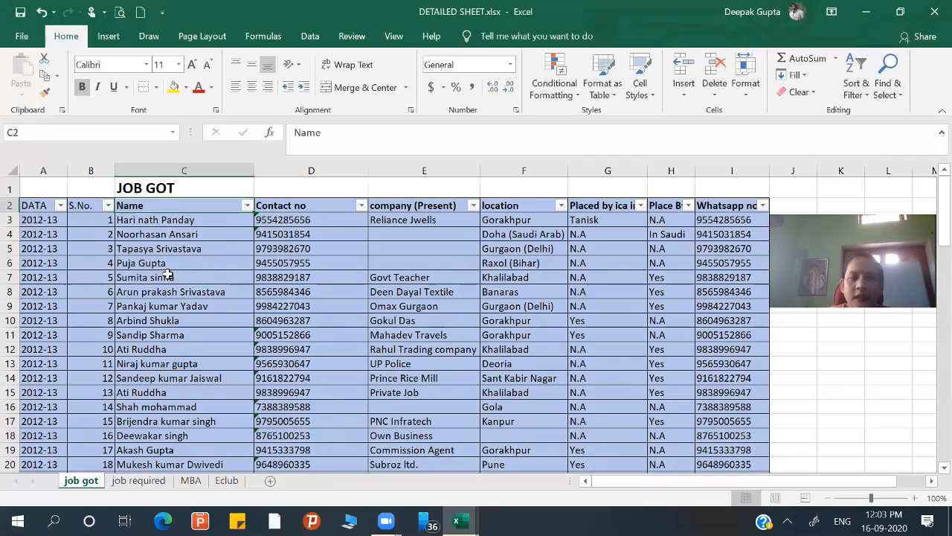
Filter the Name column with a text filter to entries that begin with "a".
left_click(247, 206)
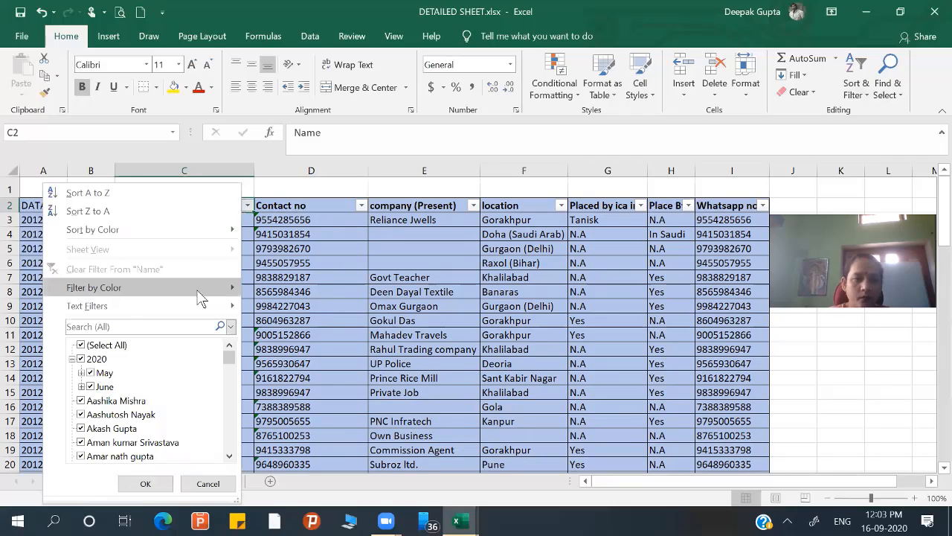
mouse_move(207, 313)
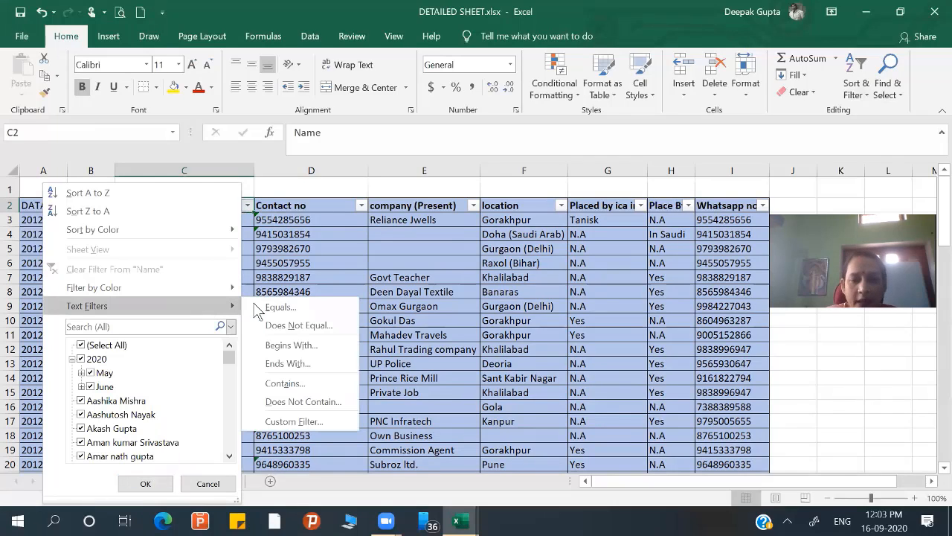
left_click(293, 346)
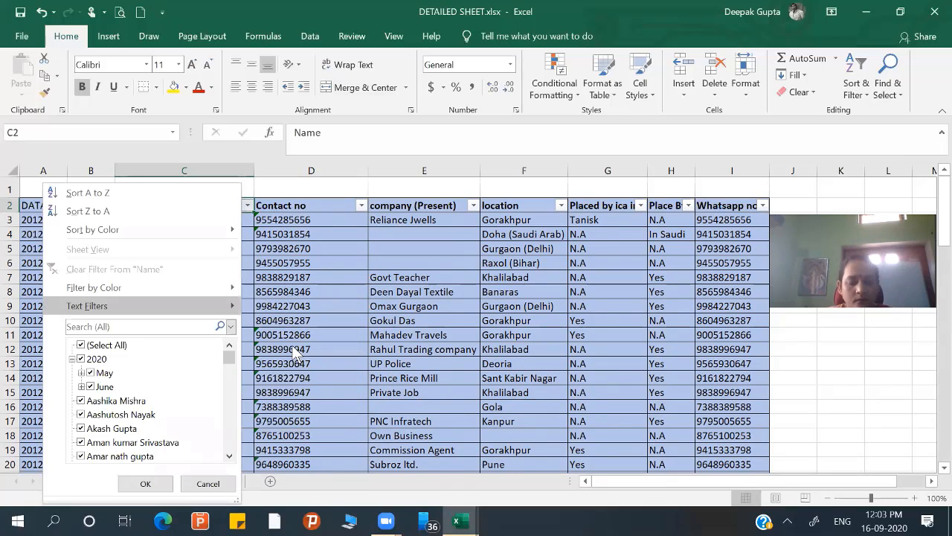
type("a")
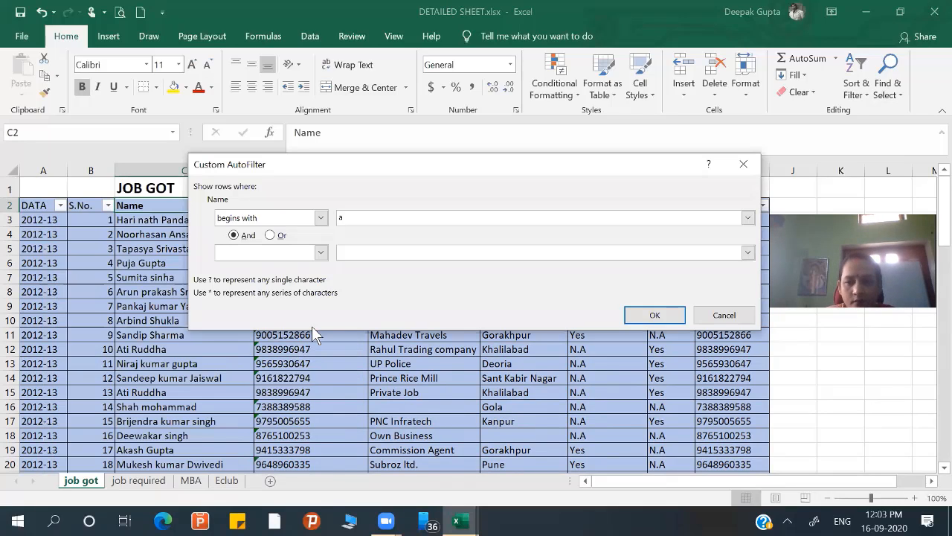
left_click(658, 316)
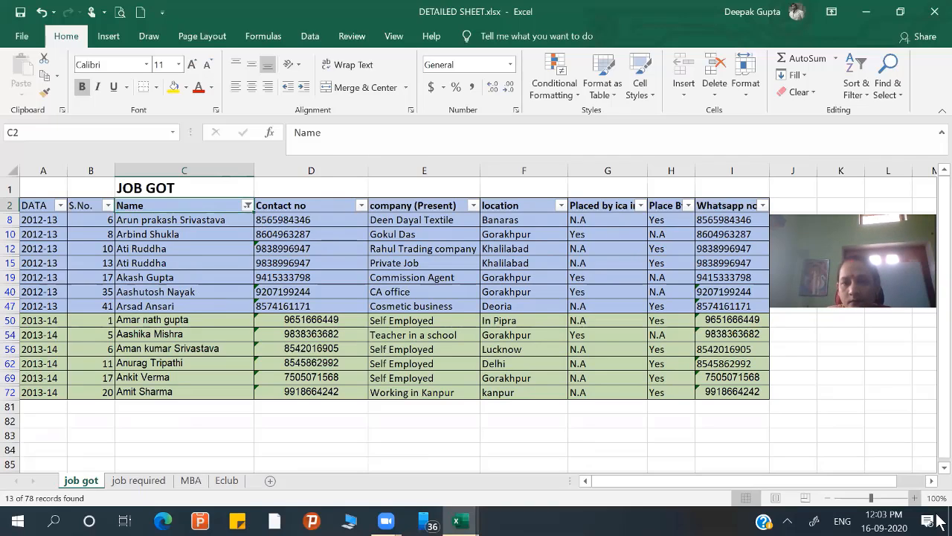
left_click(915, 498)
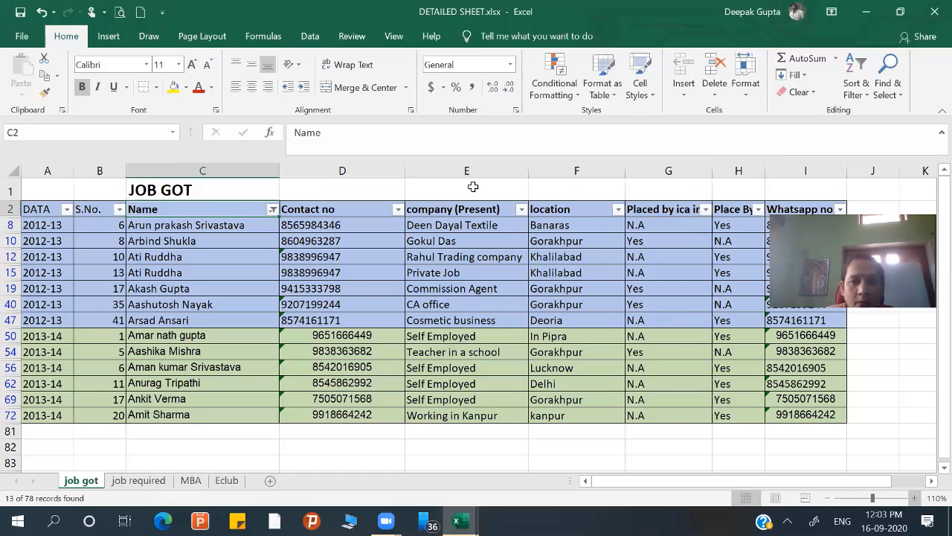
scroll(472, 187, "up", 3, "ctrl")
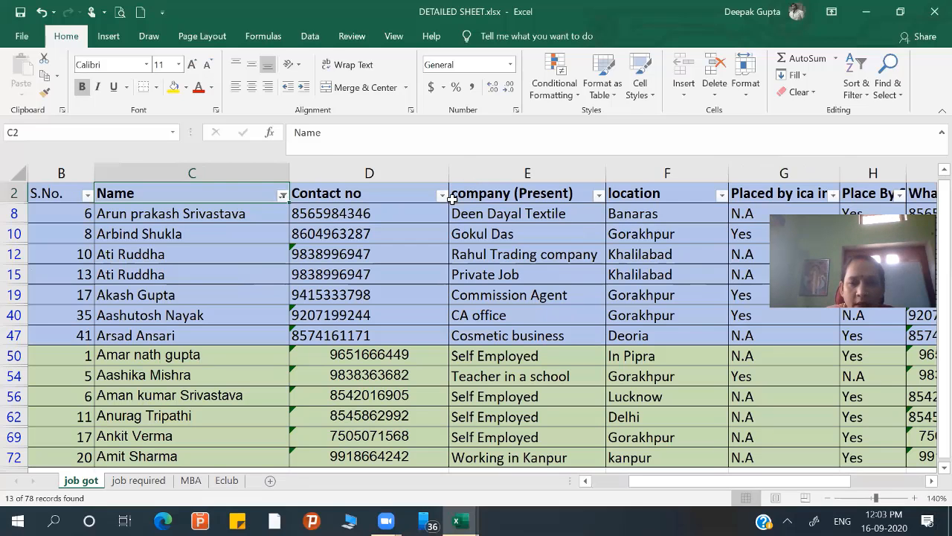
Reset the Name column's filter to include all entries and turn off filtering for the table.
left_click(282, 196)
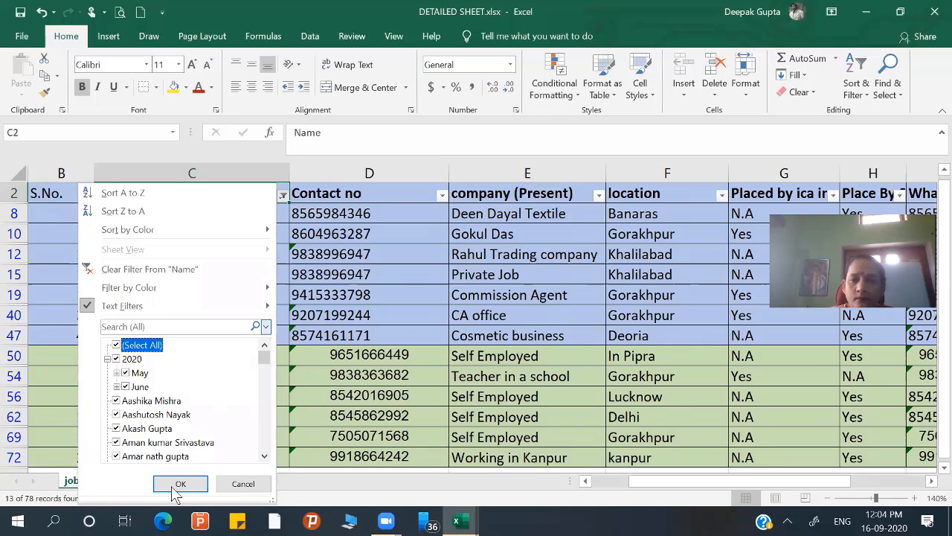
left_click(180, 484)
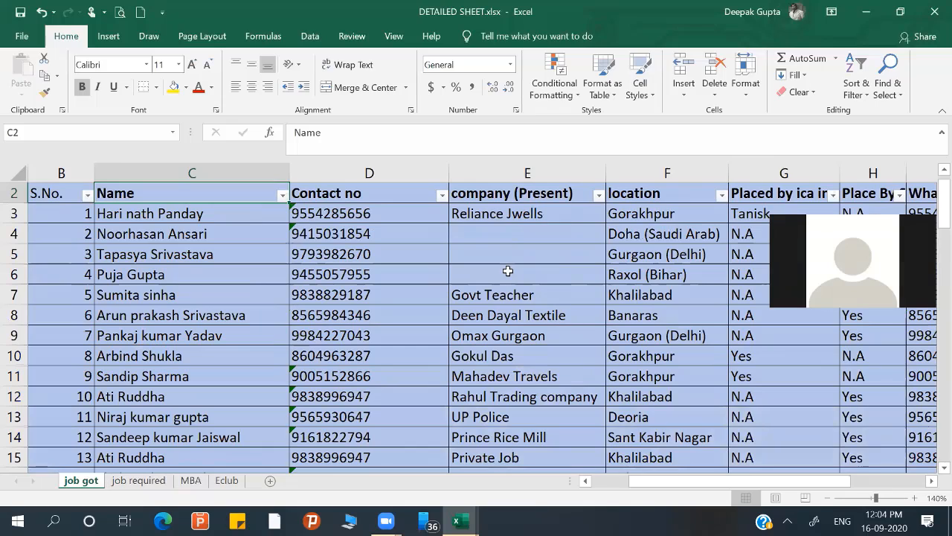
left_click(863, 93)
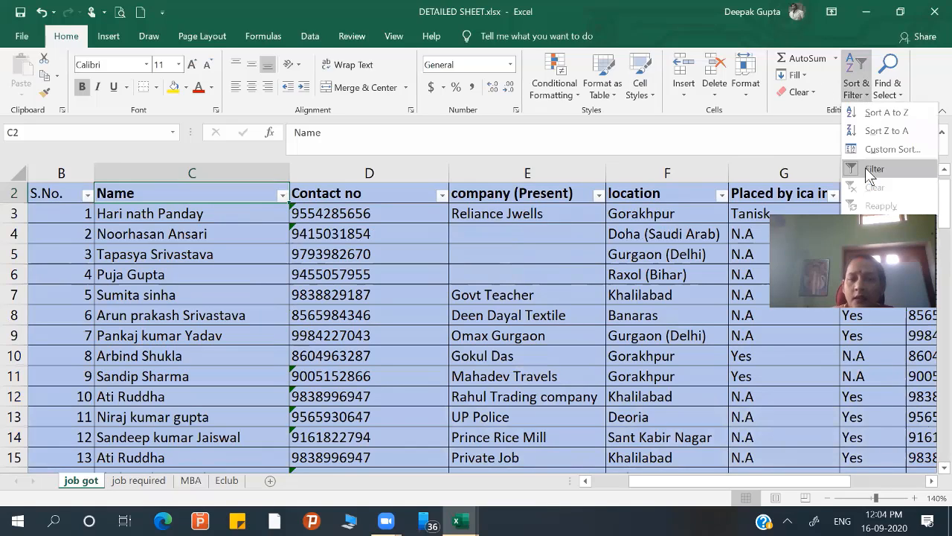
left_click(866, 167)
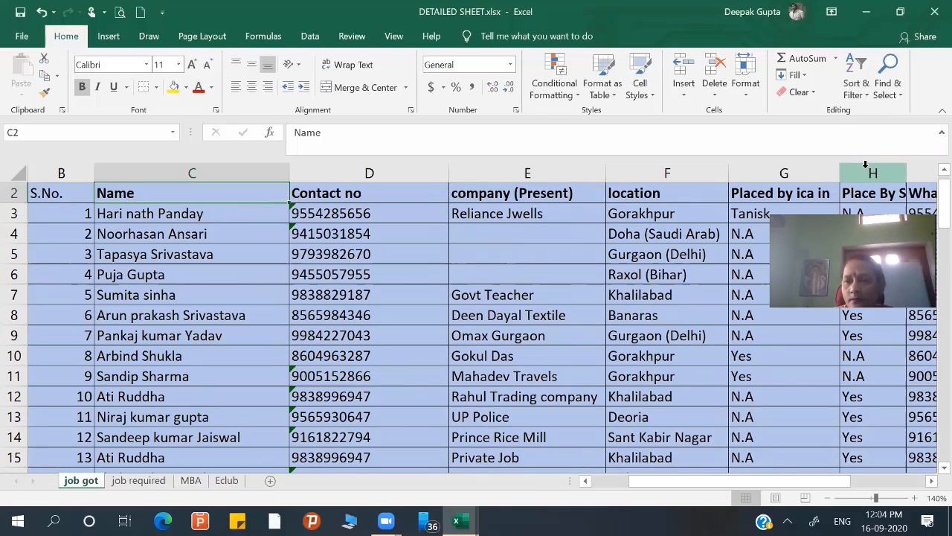
Close DETAILED SHEET.xlsx without saving the changes and select cell H7 in Book1.
left_click(928, 12)
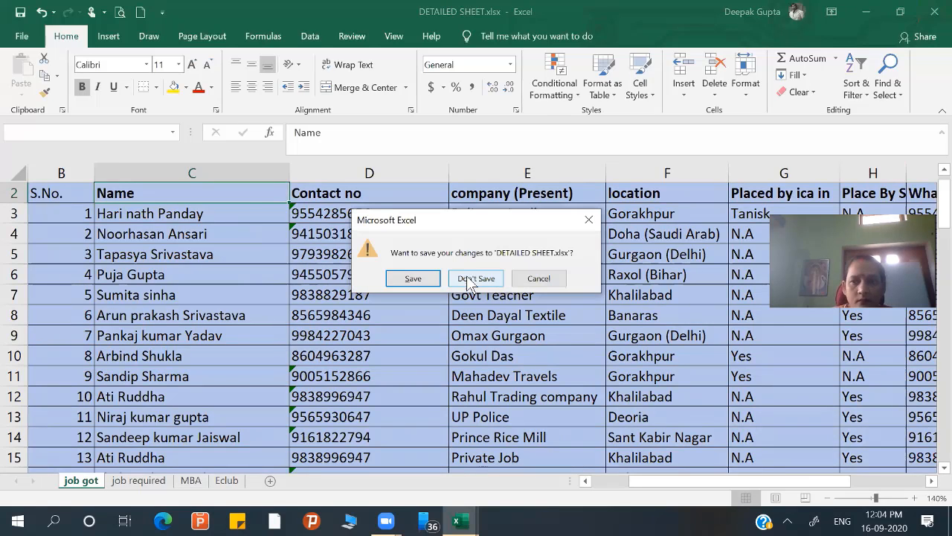
left_click(466, 277)
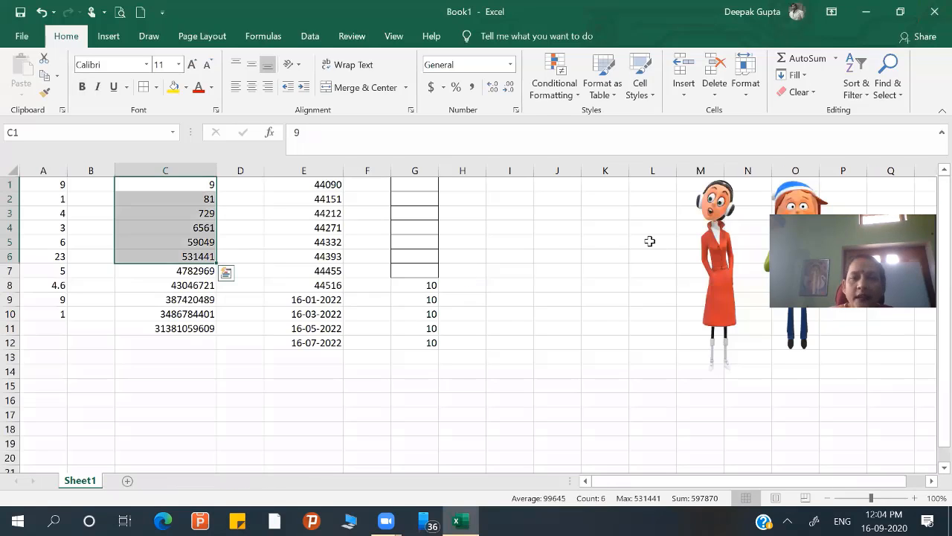
left_click(442, 266)
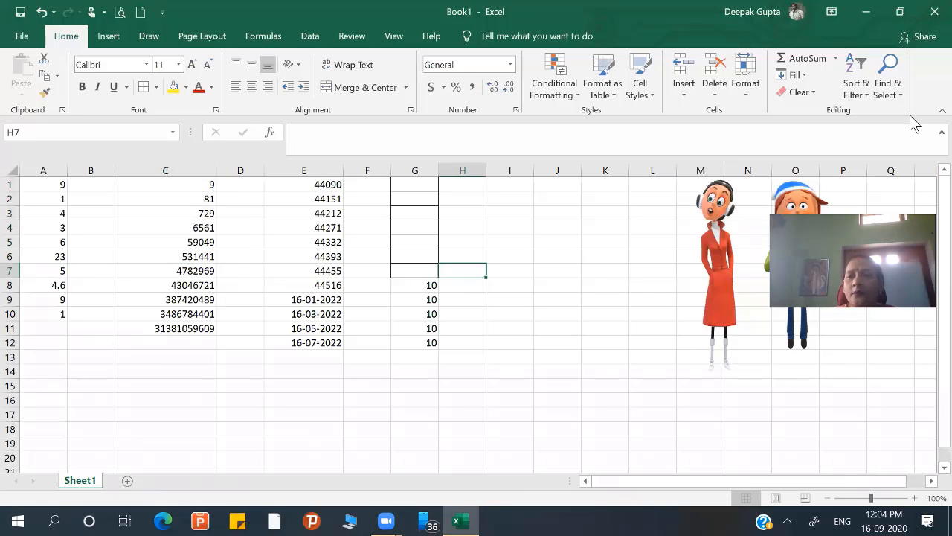
Find the value 9 in Sheet1, step through several of its matches, and end the search.
left_click(900, 87)
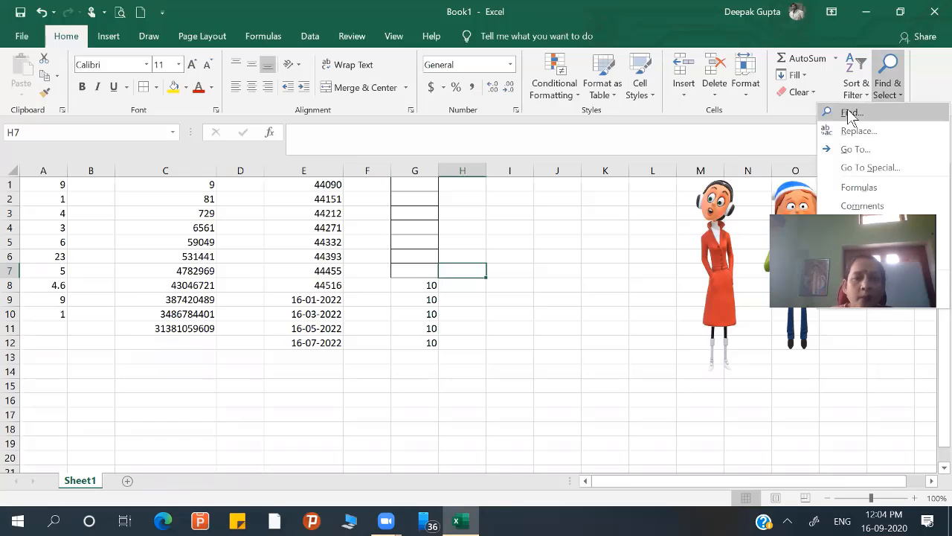
key("Return")
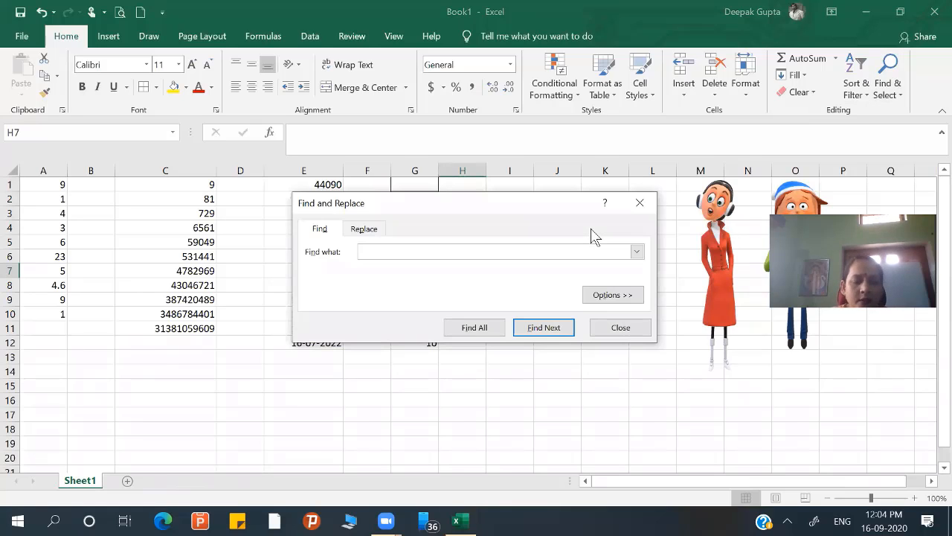
type("9")
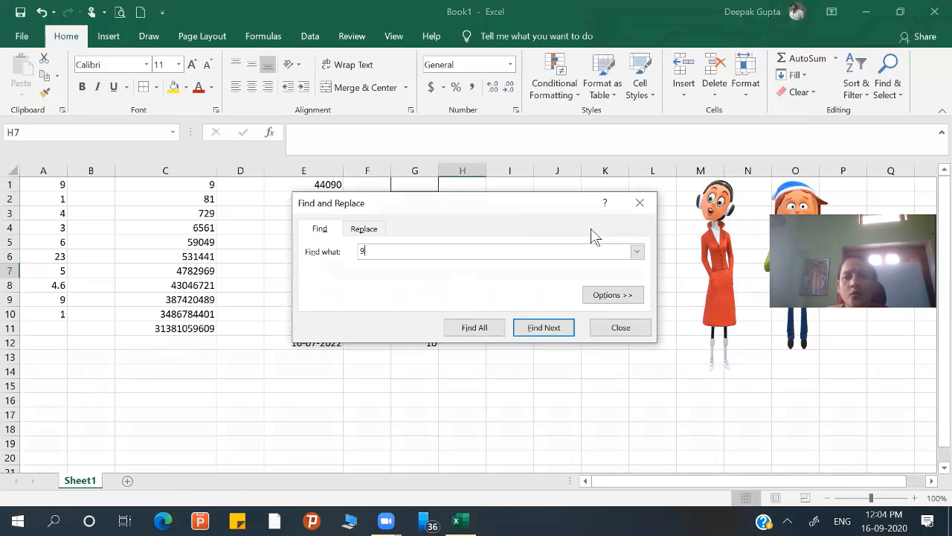
left_click(558, 333)
left_click(557, 332)
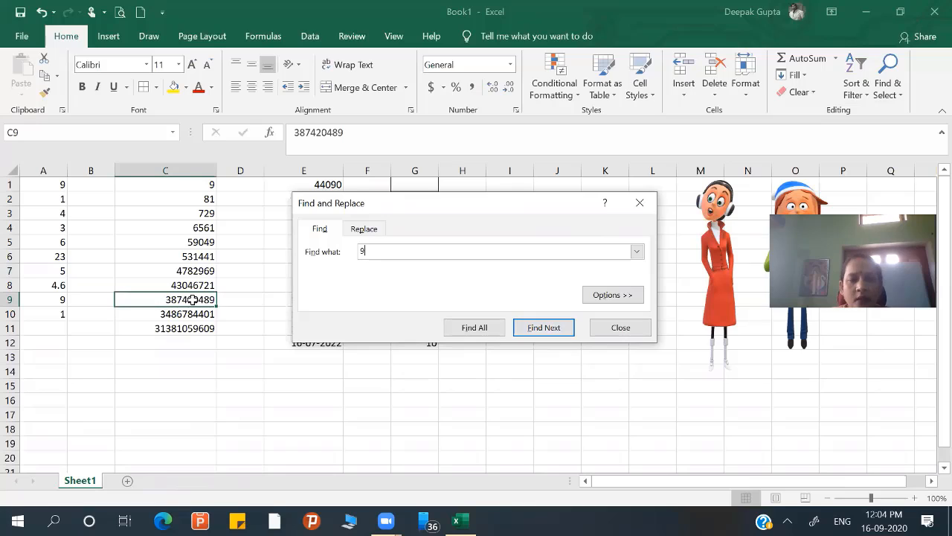
left_click(549, 334)
left_click(549, 334)
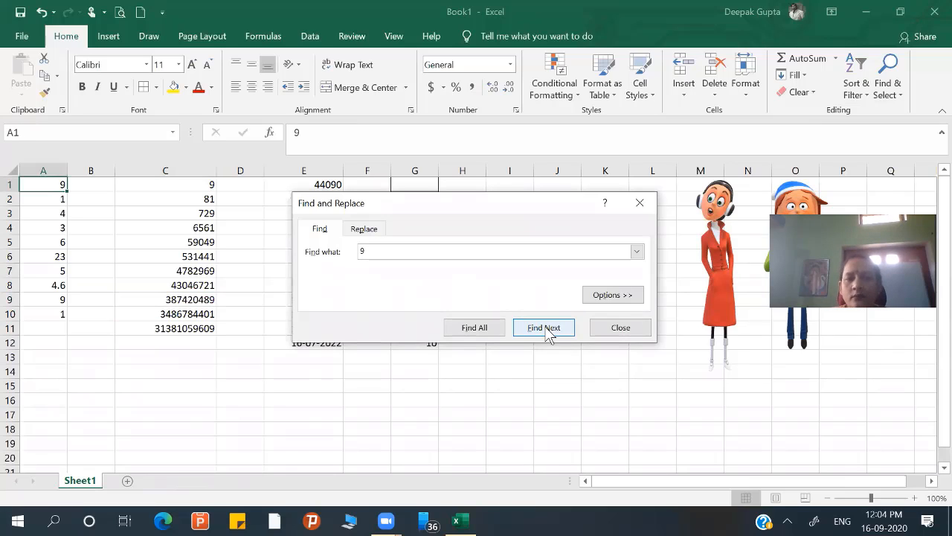
left_click(549, 334)
left_click(549, 334)
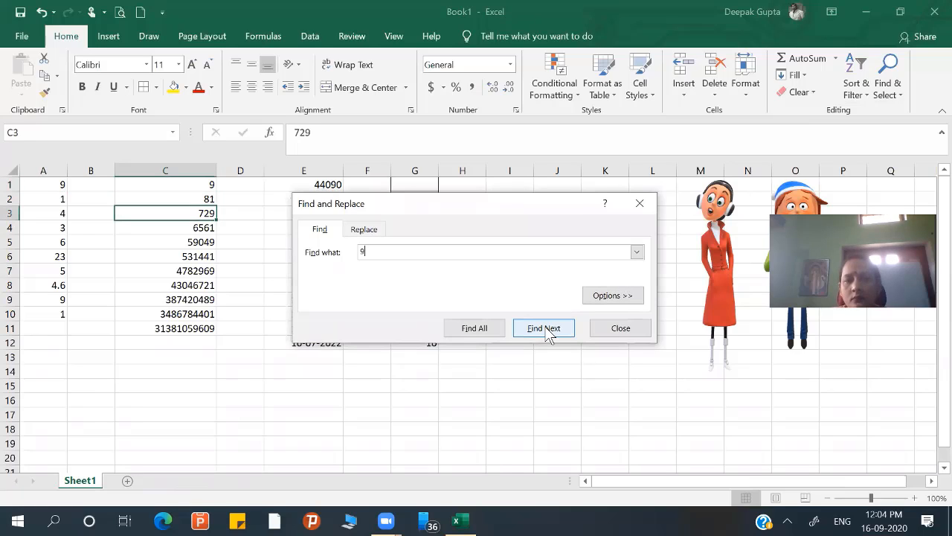
left_click(549, 334)
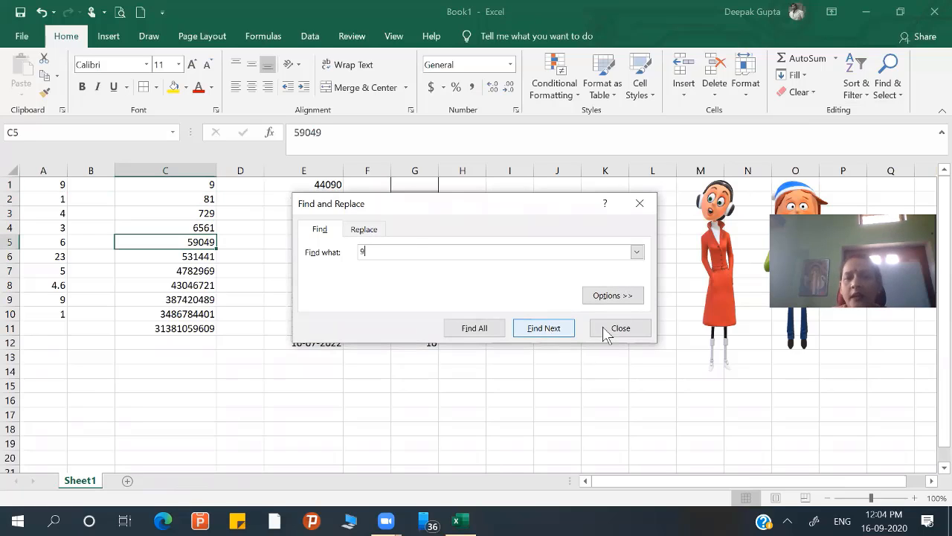
left_click(546, 328)
left_click(604, 328)
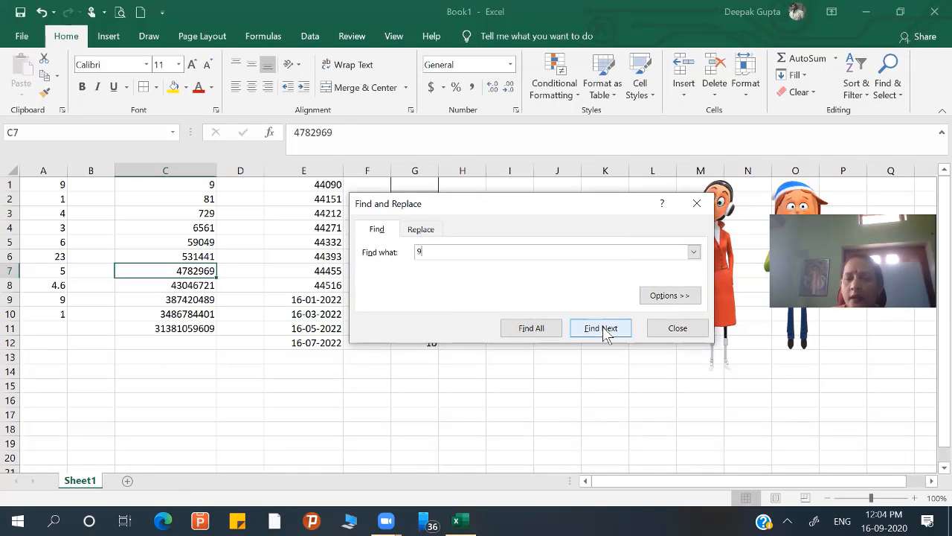
left_click(679, 329)
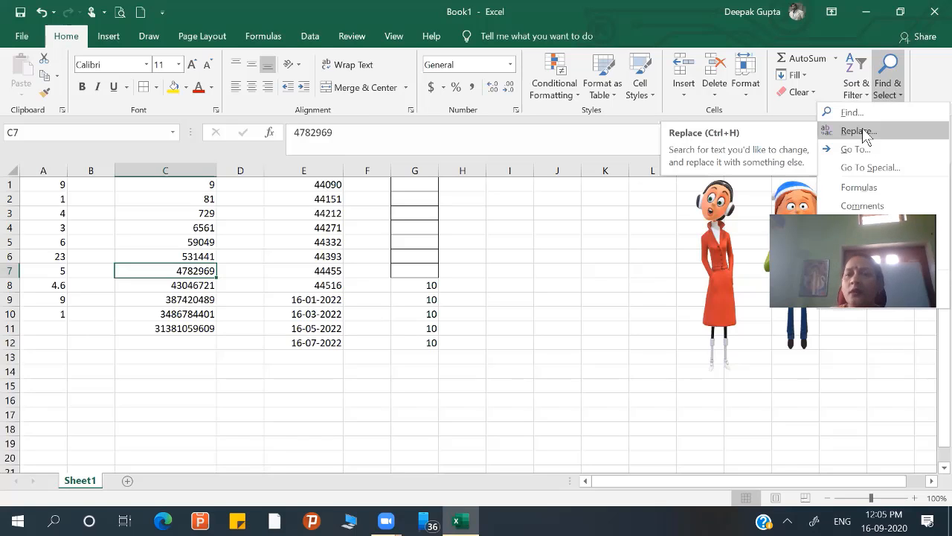
Replace the value 9 with 7, first in the selected cell C7 and in all remaining matches on Sheet1.
left_click(862, 131)
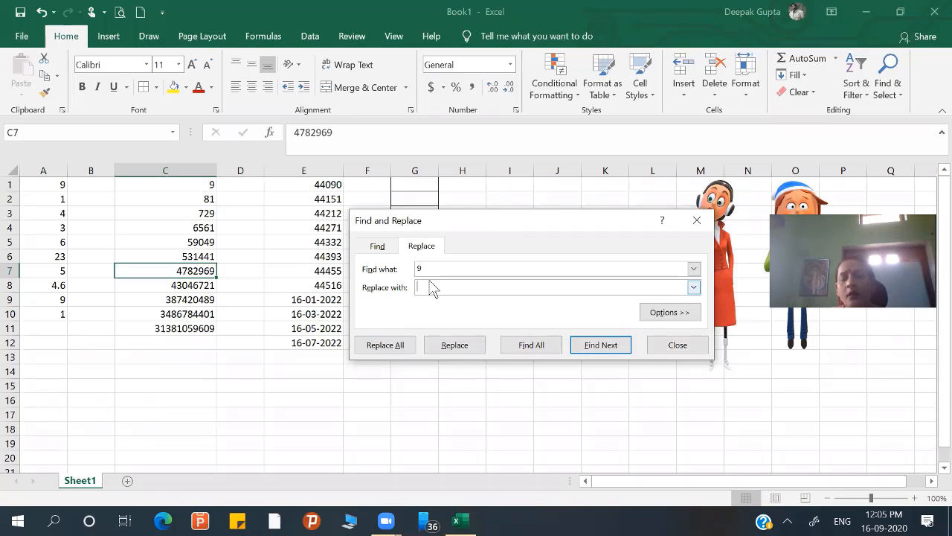
type("7")
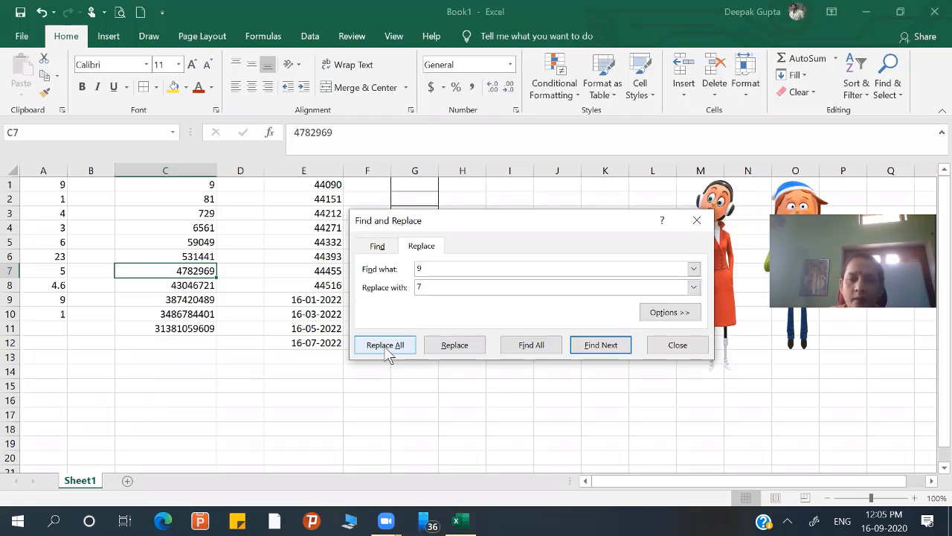
left_click(452, 348)
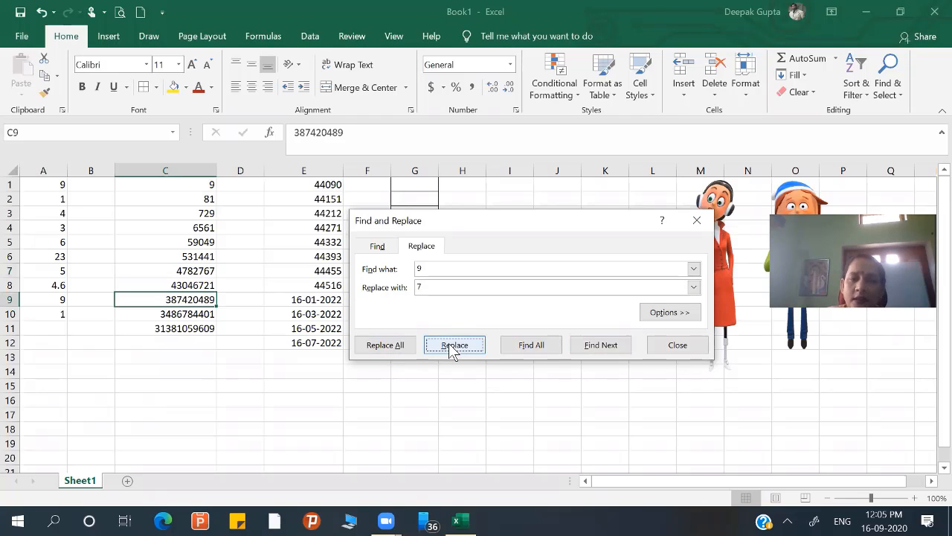
left_click(379, 347)
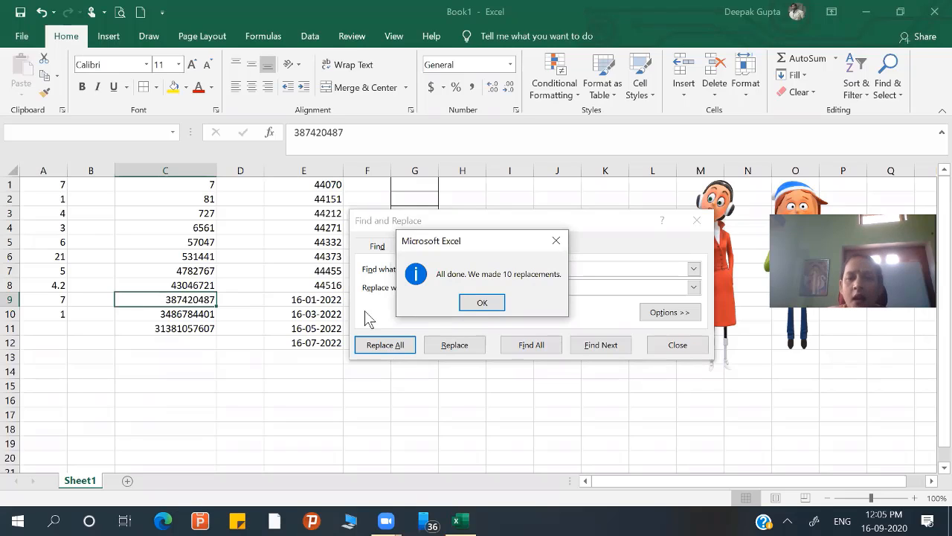
left_click(499, 299)
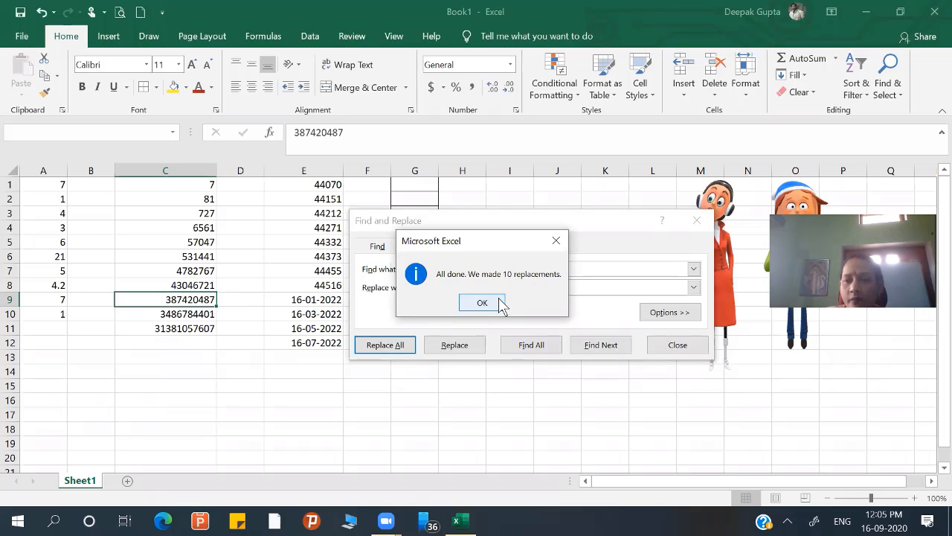
left_click(677, 345)
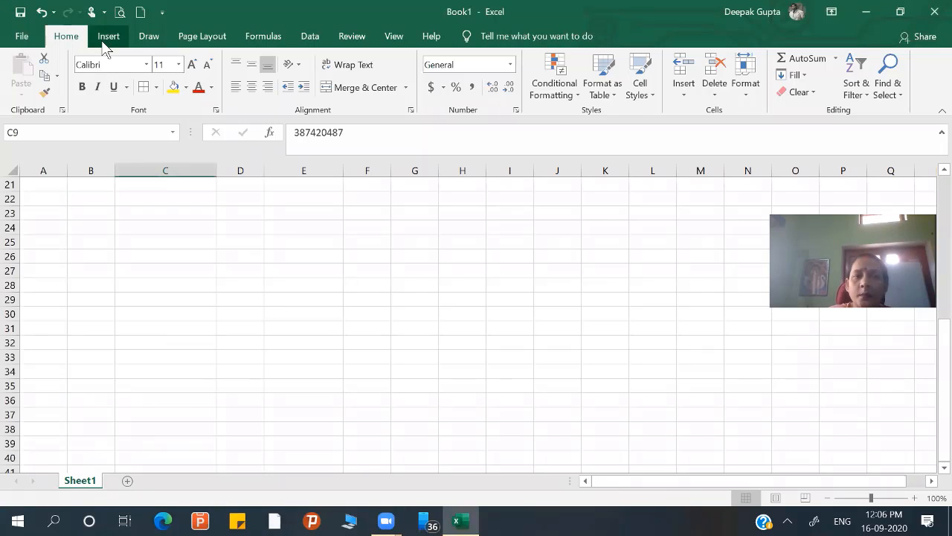
Start inserting an online picture, look through the Bing picture categories and open the Dog category.
left_click(104, 43)
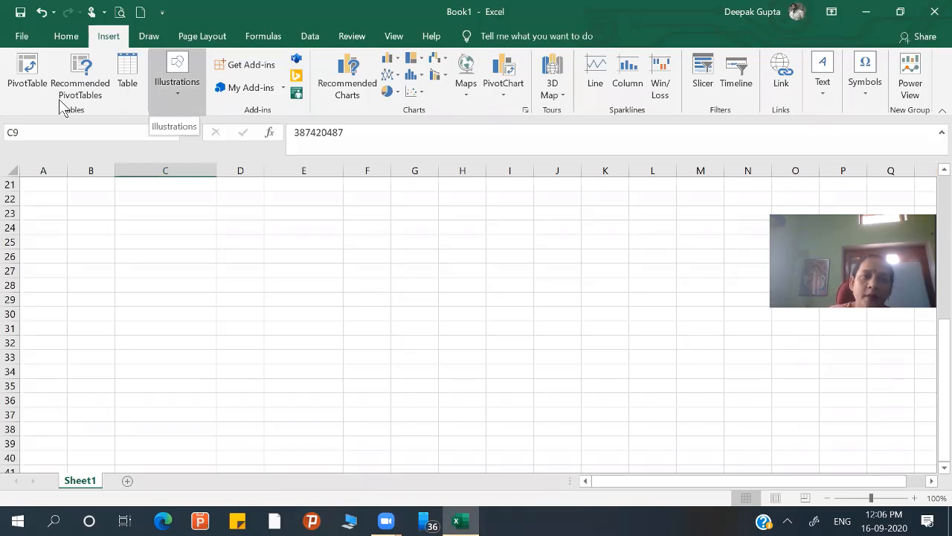
left_click(172, 104)
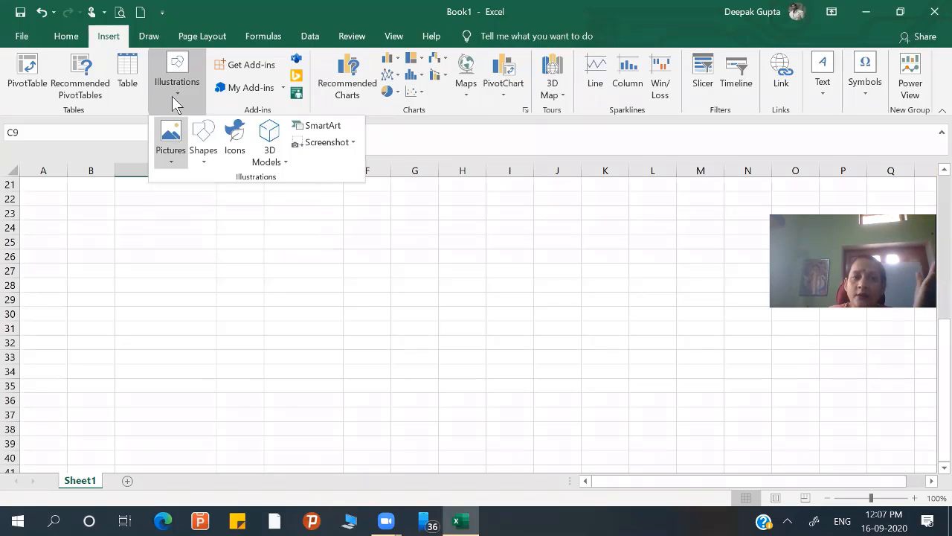
left_click(171, 149)
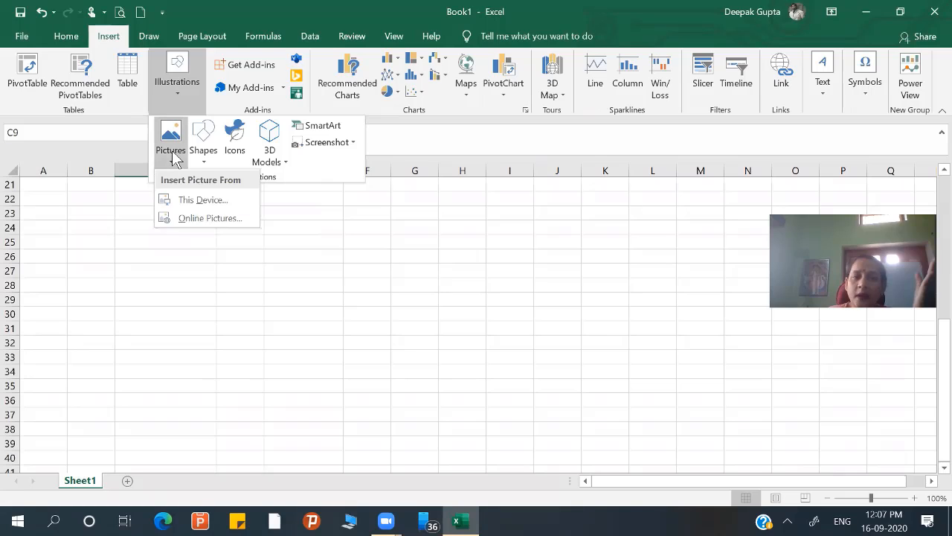
left_click(225, 219)
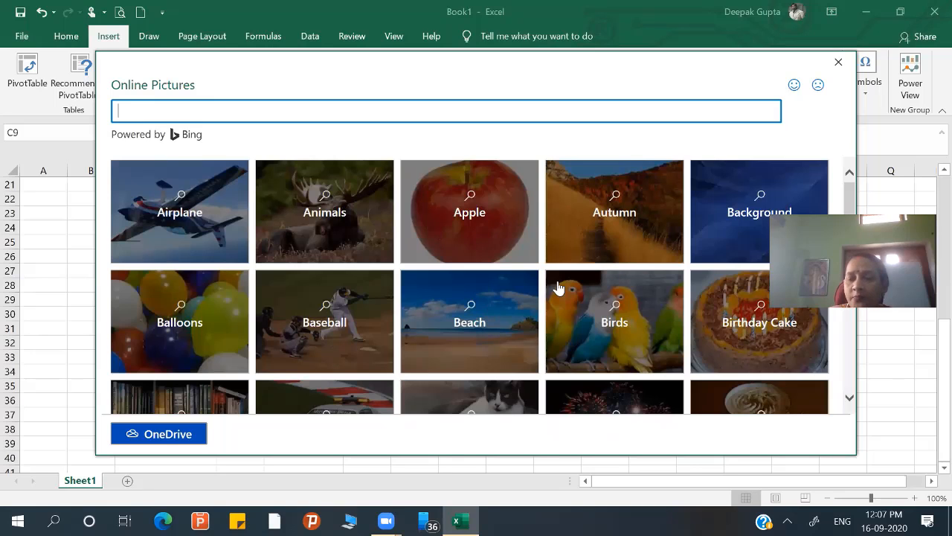
left_click(849, 400)
left_click(849, 400)
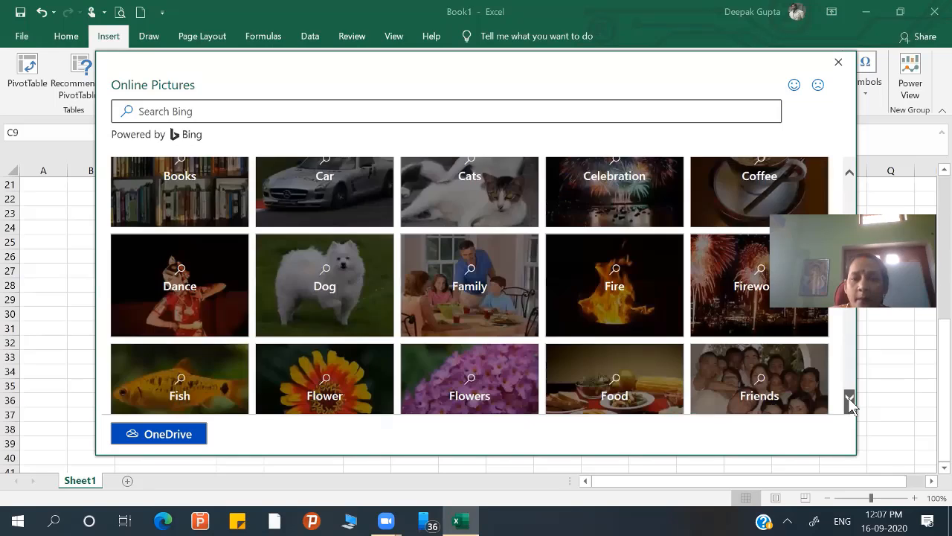
left_click(849, 400)
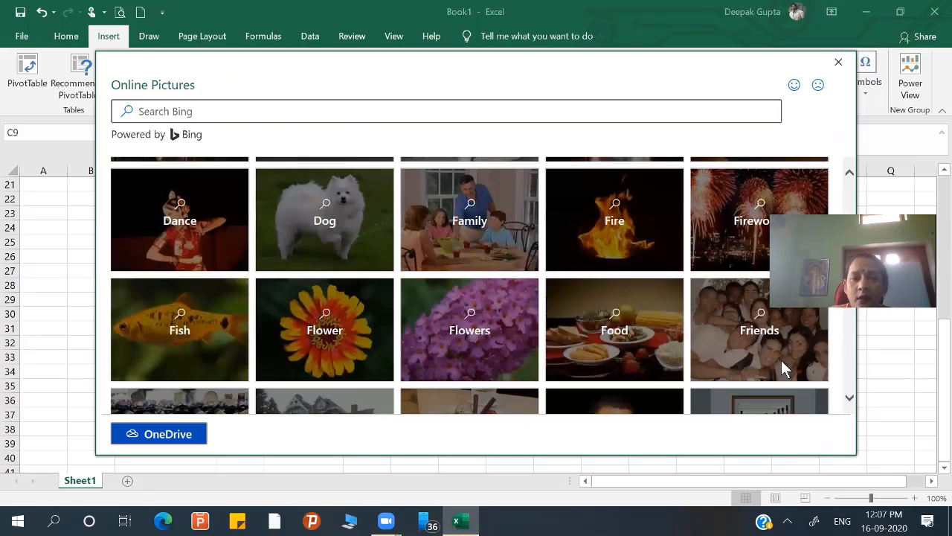
left_click(308, 219)
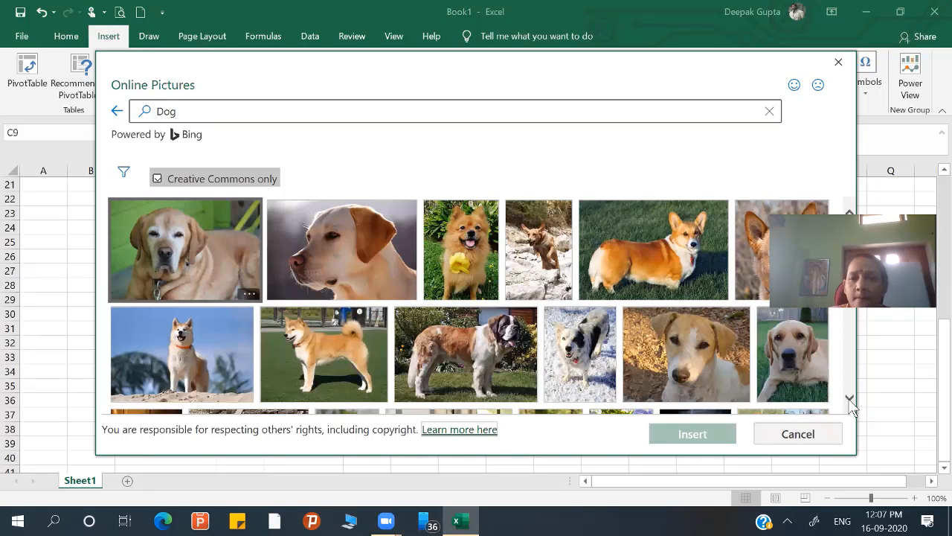
Choose the two-dog picture, orange Pomeranian, collie, white Pomeranian and brown puppy from the Dog results and insert them together.
left_click(849, 400)
left_click(849, 400)
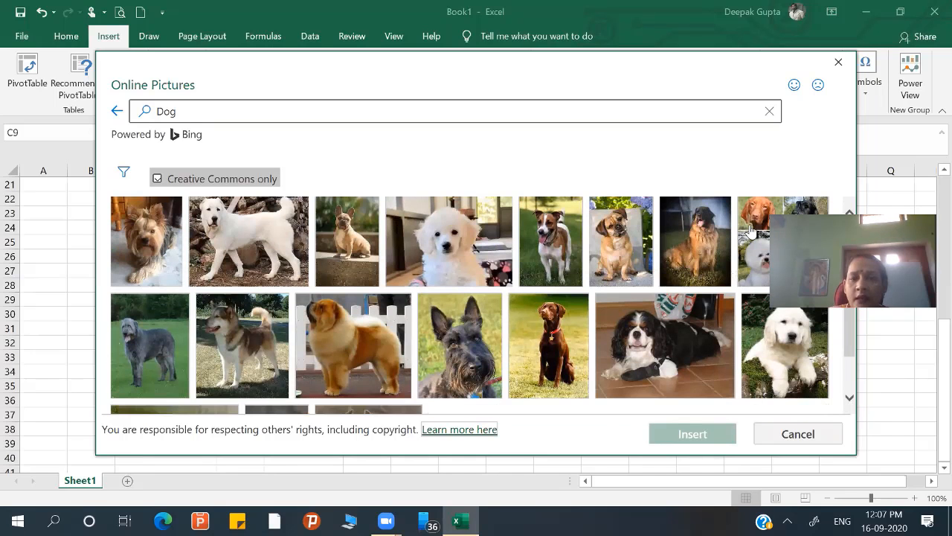
scroll(741, 245, "down", 1)
left_click(744, 253)
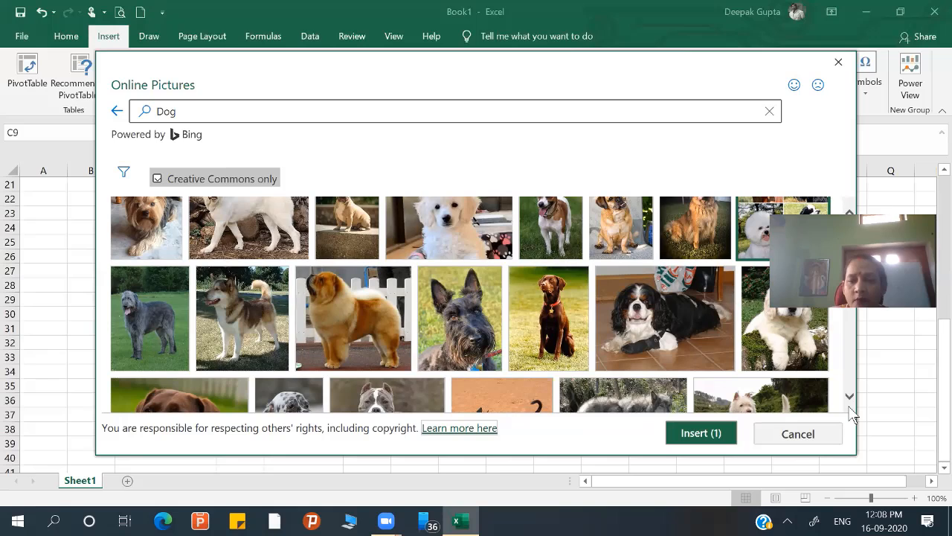
scroll(848, 394, "down", 2)
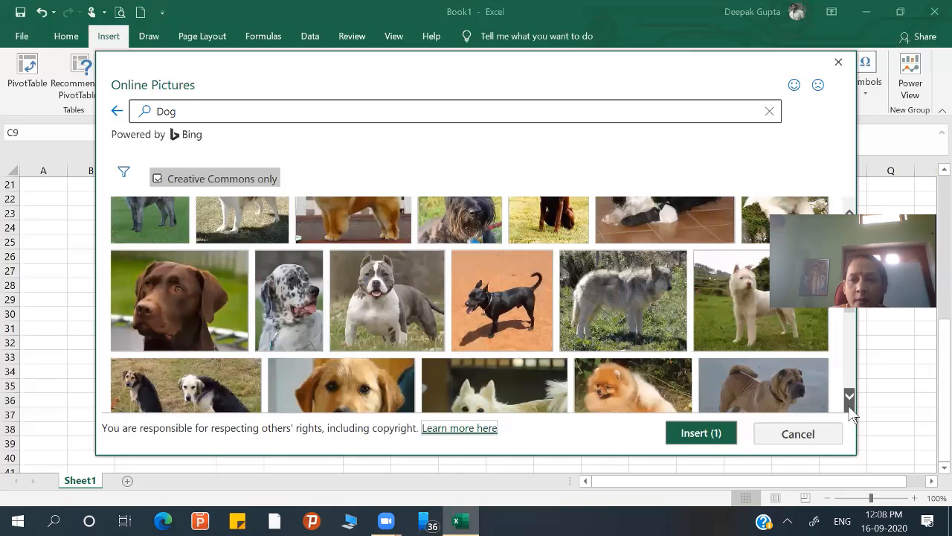
scroll(612, 287, "down", 2)
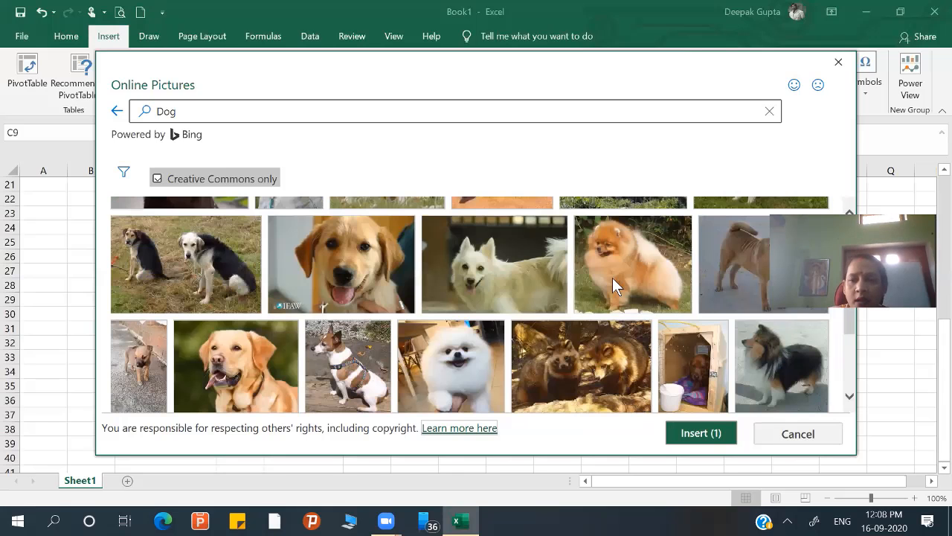
left_click(784, 380)
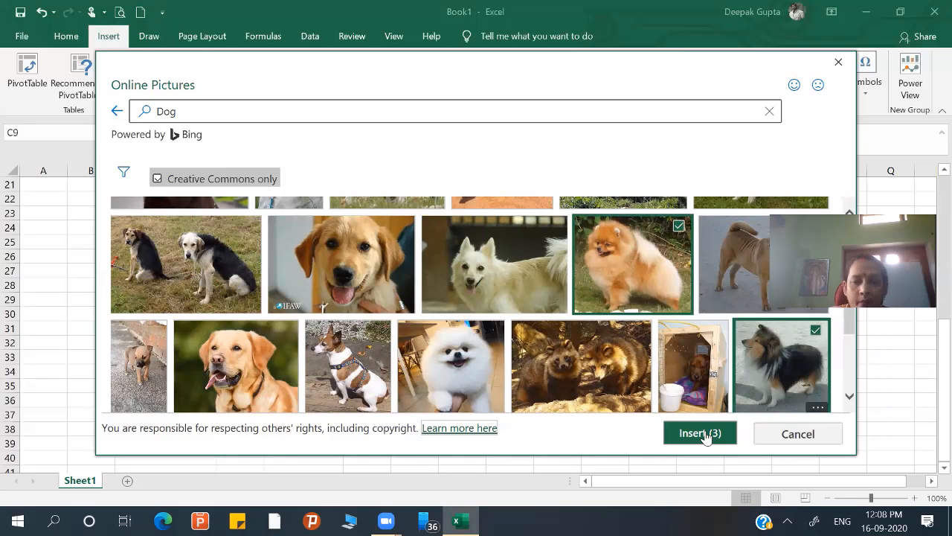
left_click(464, 349)
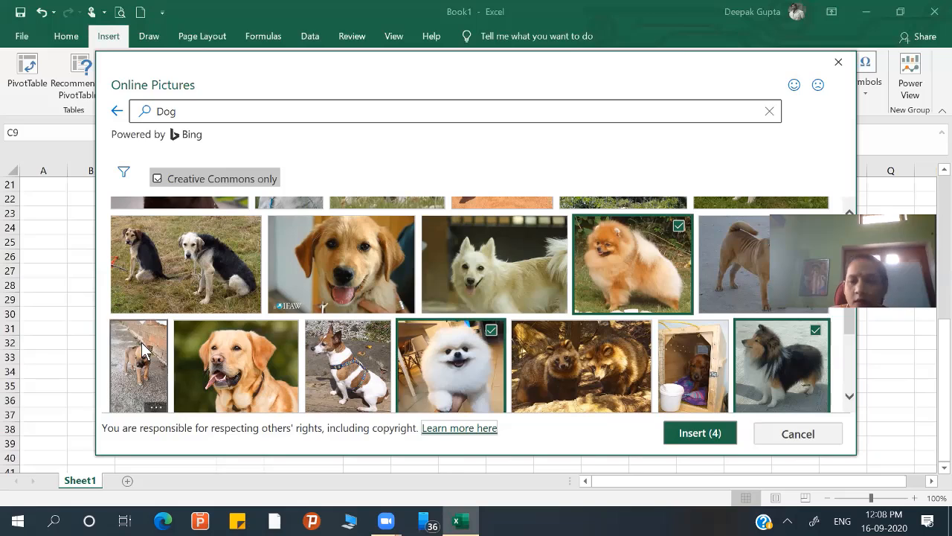
left_click(715, 439)
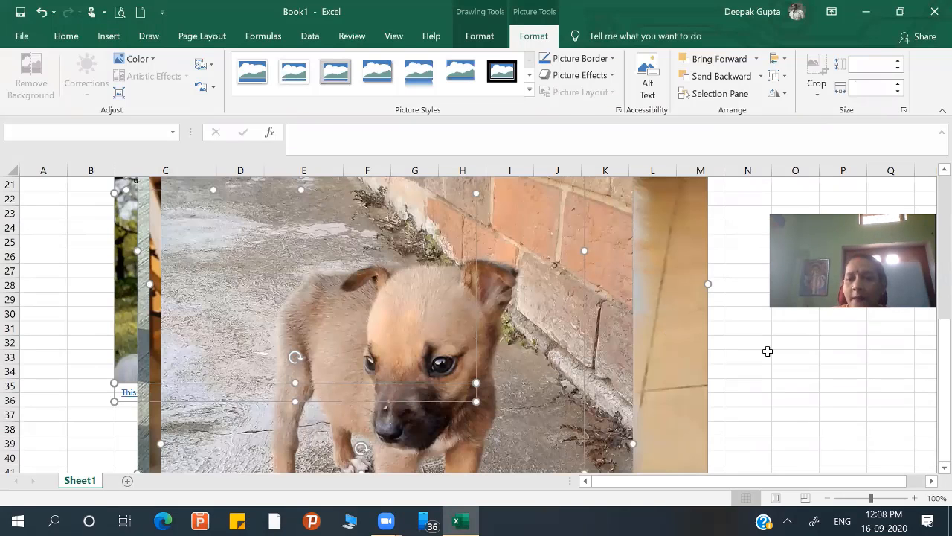
Shrink the inserted dog pictures and spread them across the sheet, placing the white Pomeranian just below the two cartoon figures.
left_click(748, 357)
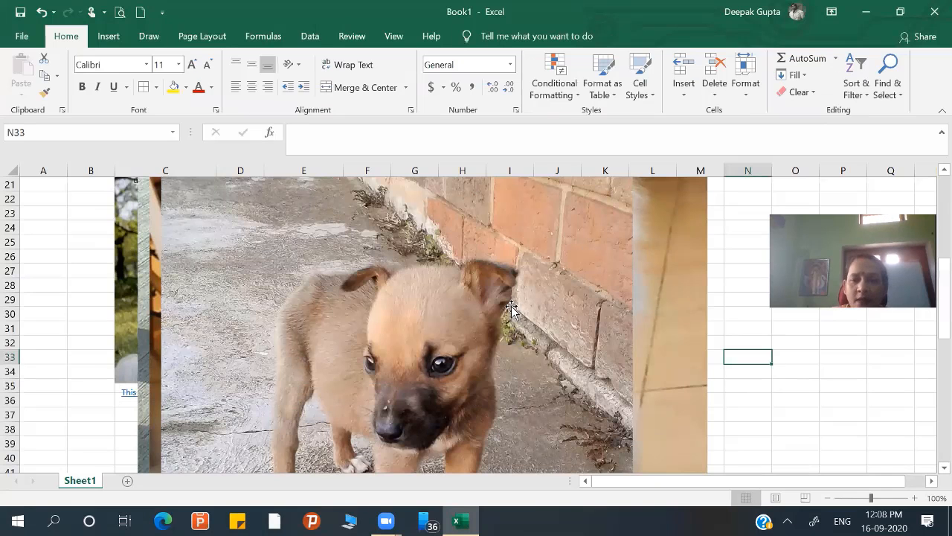
left_click(547, 334)
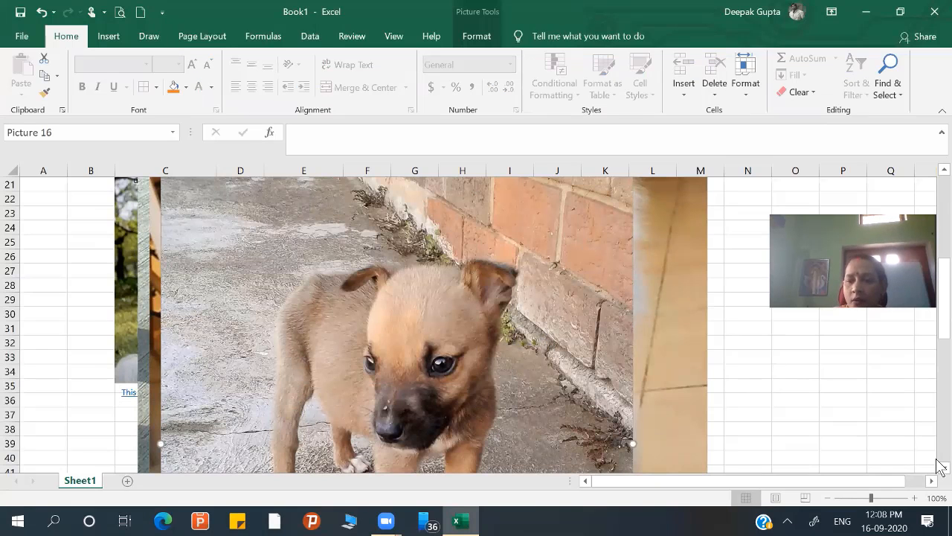
left_click(827, 498)
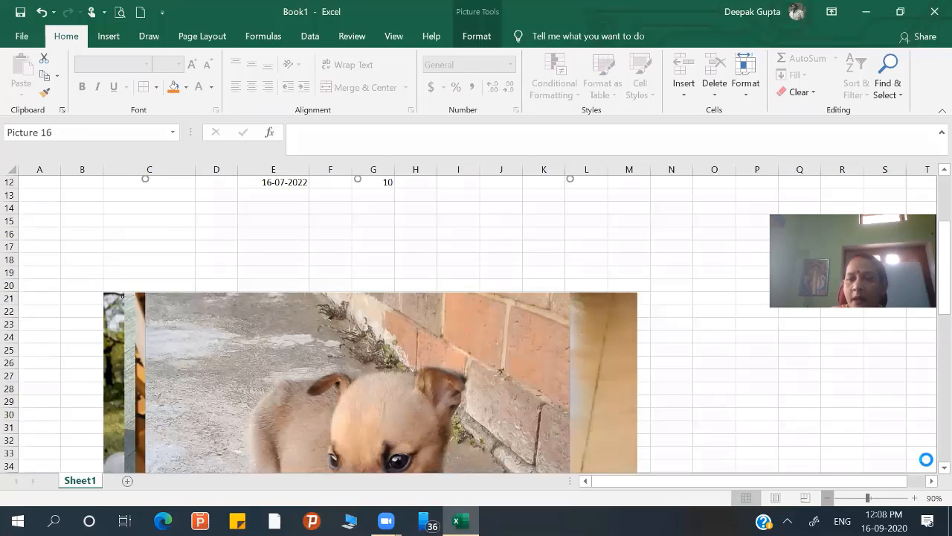
scroll(929, 466, "down", 2)
scroll(889, 465, "down", 2)
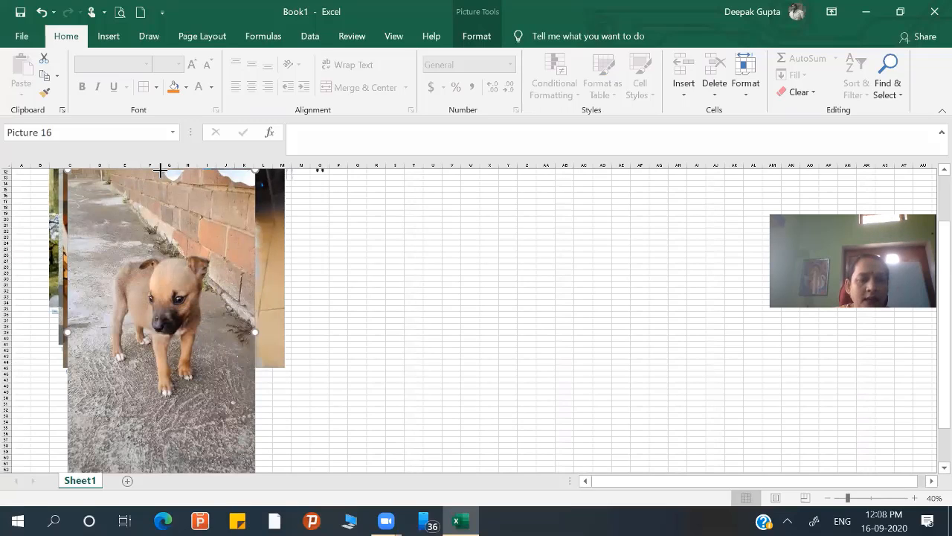
left_click_drag(144, 323, 141, 413)
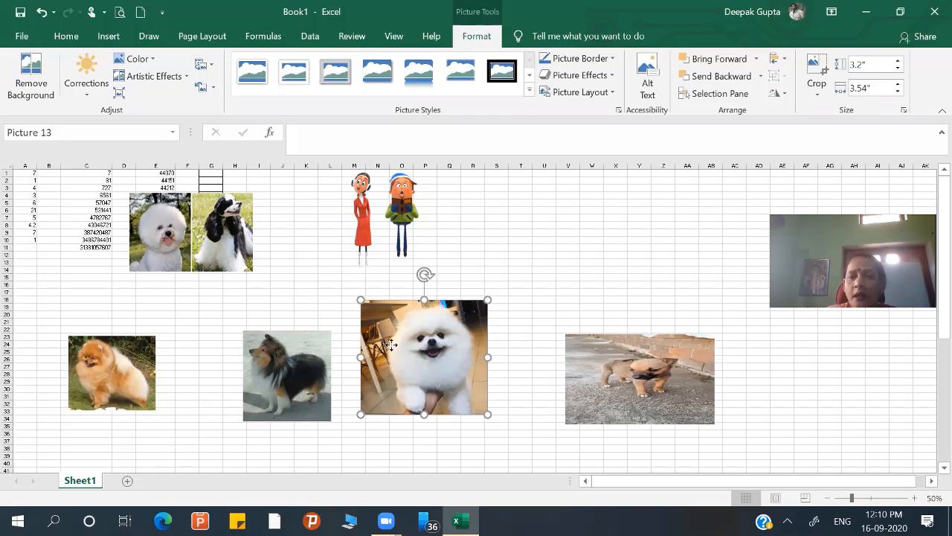
left_click_drag(430, 321, 433, 288)
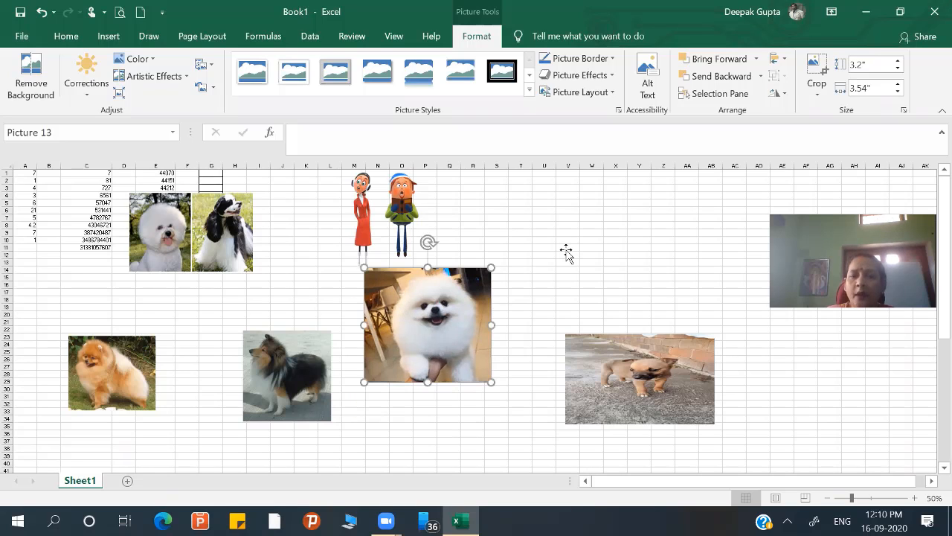
key("Escape")
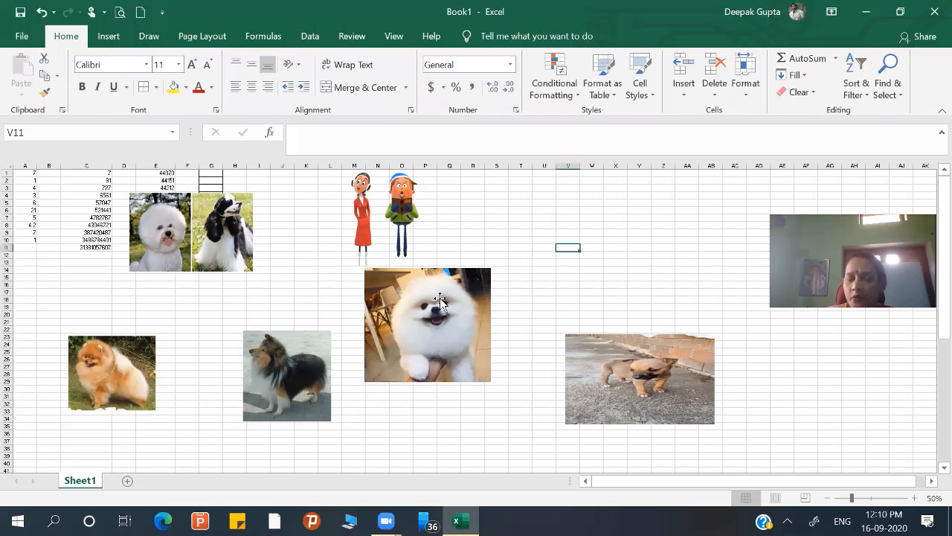
Apply the reflected rounded rectangle picture style to the white Pomeranian picture.
left_click(439, 299)
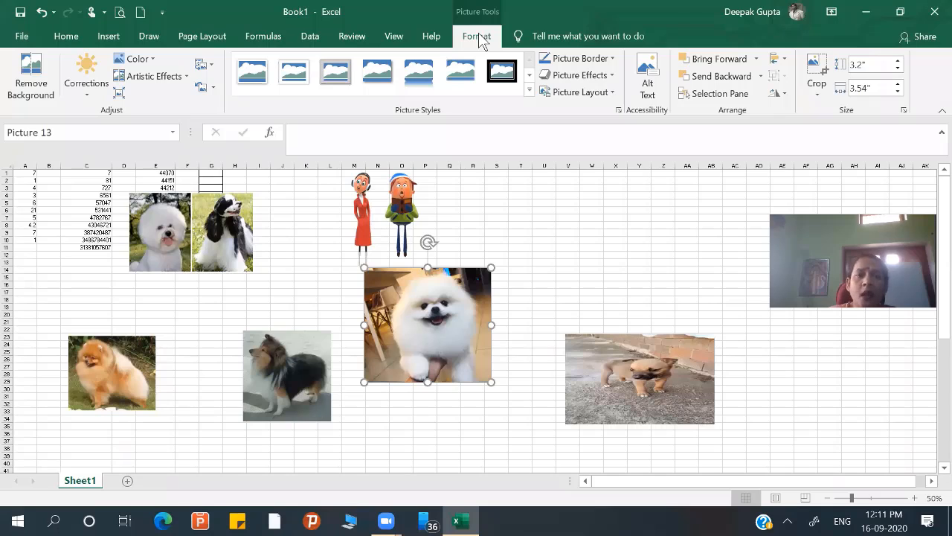
left_click(530, 91)
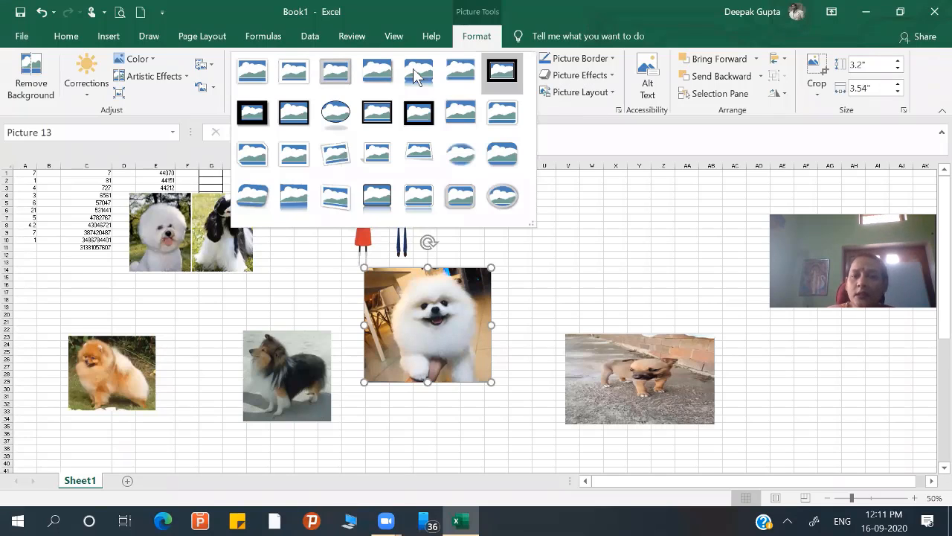
left_click(414, 76)
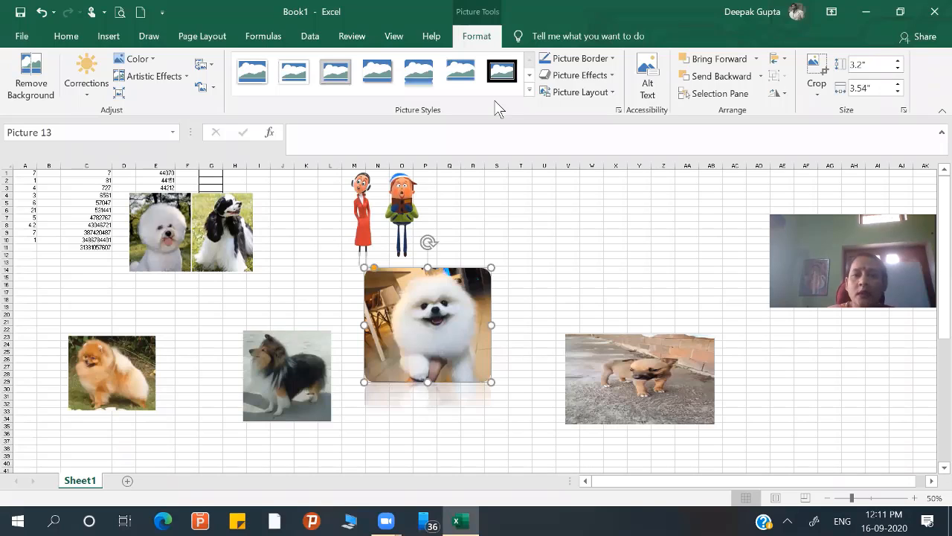
Give the collie picture the drop shadow rectangle style and the brown puppy picture the black double frame style.
key("Tab")
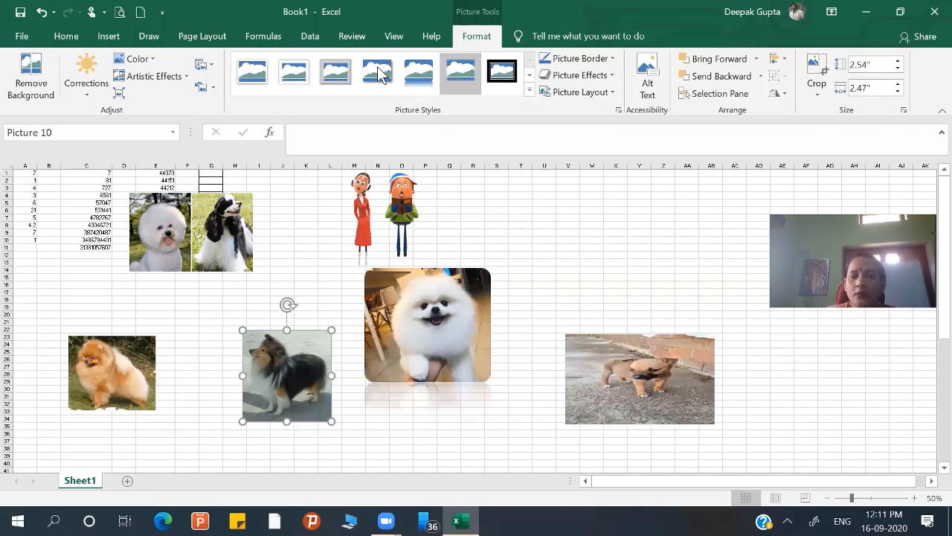
left_click(377, 72)
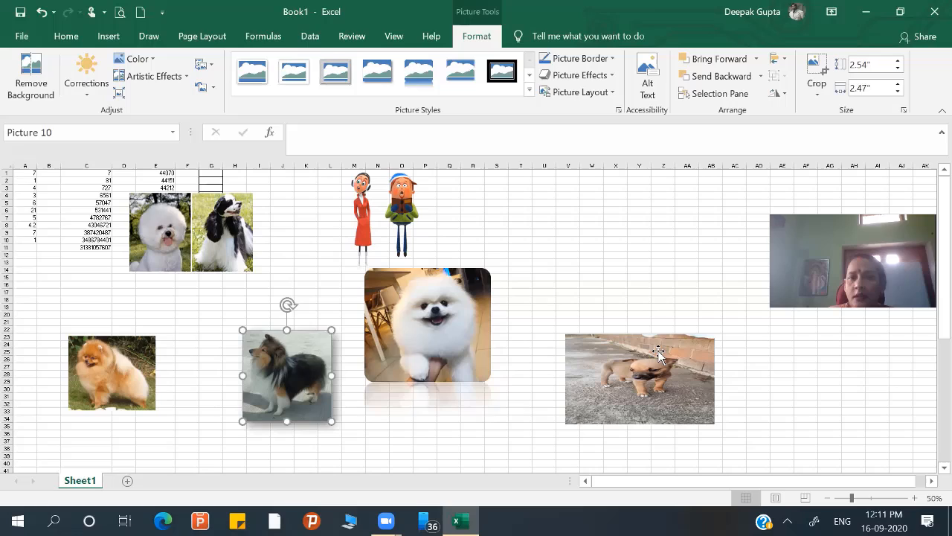
key("Tab")
left_click(510, 71)
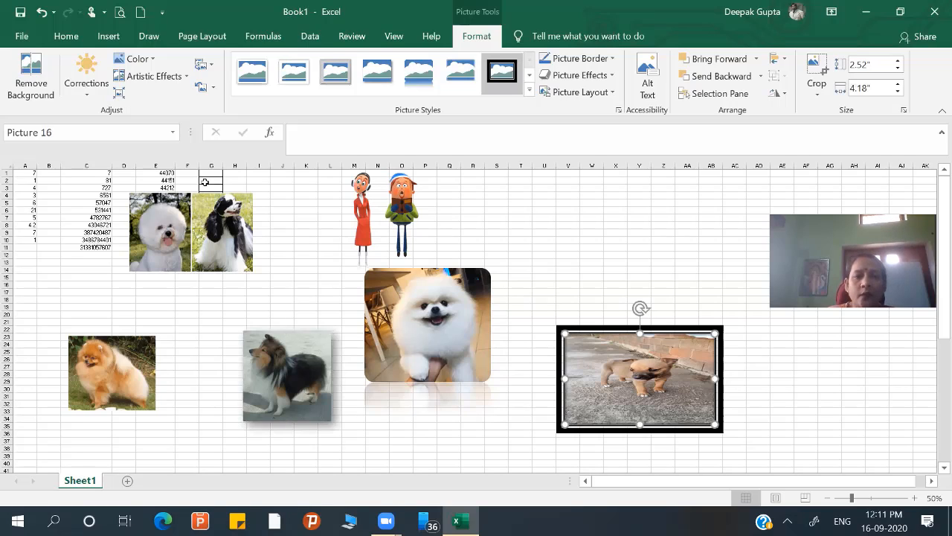
Apply the black beveled oval picture style to the two-dog picture.
key("Tab")
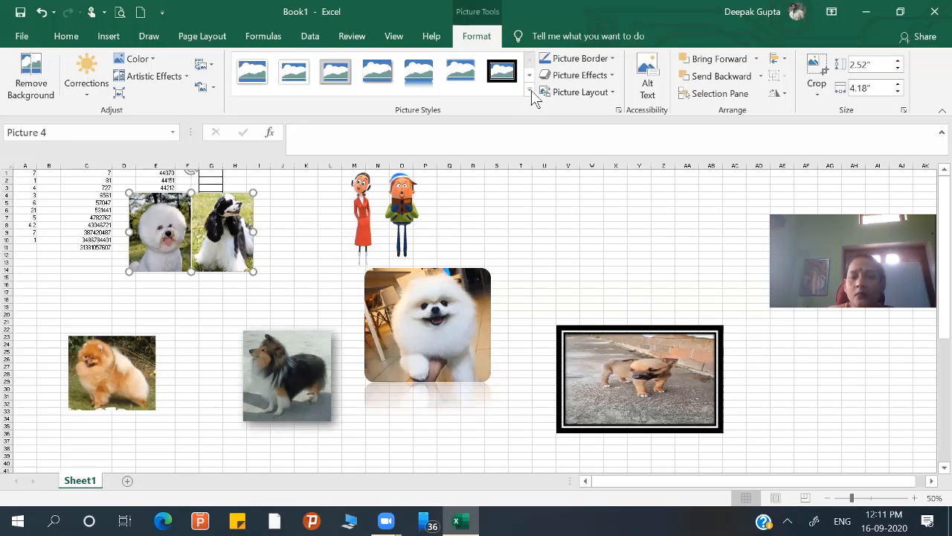
left_click(529, 90)
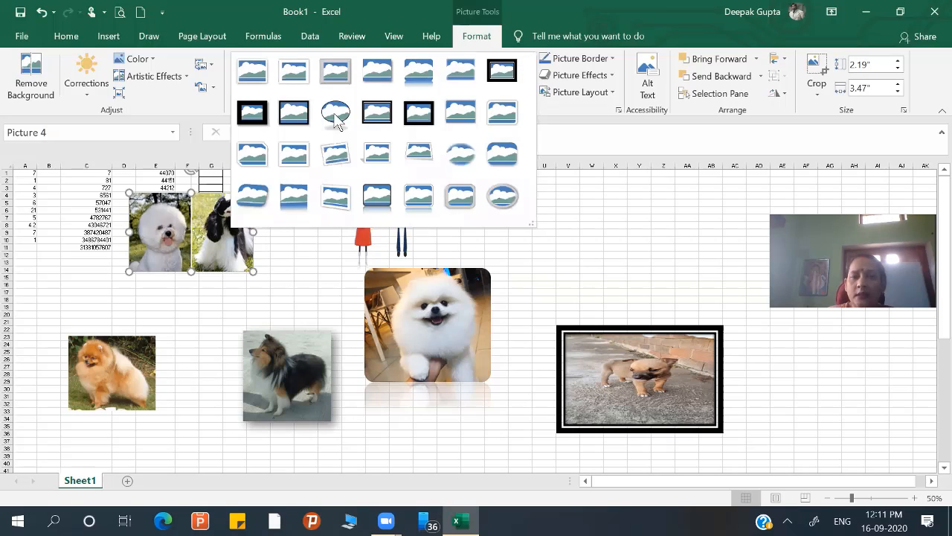
left_click(336, 121)
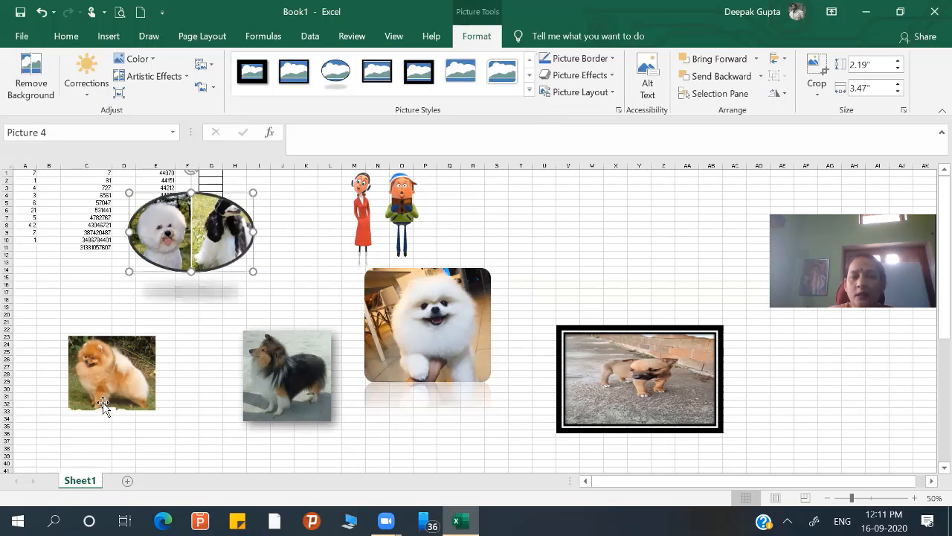
Give the orange Pomeranian picture the white rounded diagonal corner style and a yellow picture border.
key("Tab")
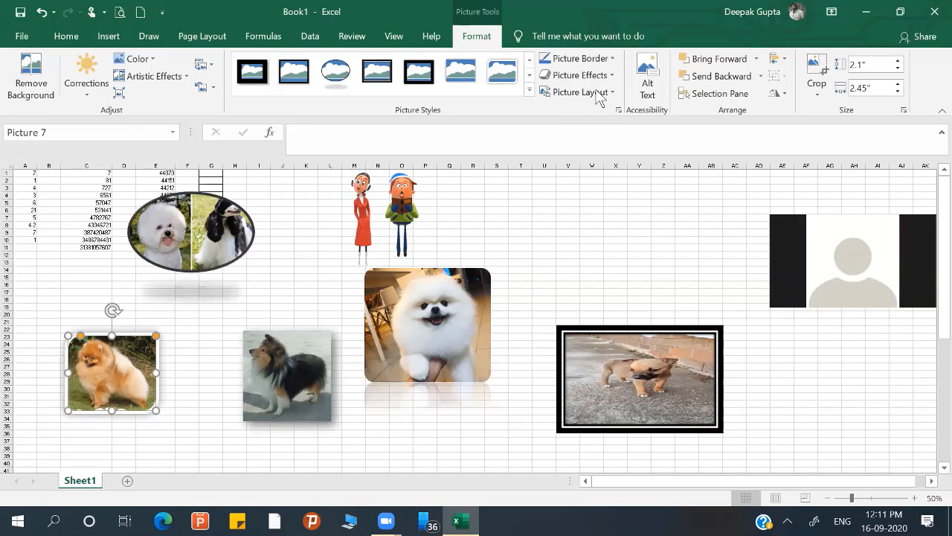
left_click(186, 35)
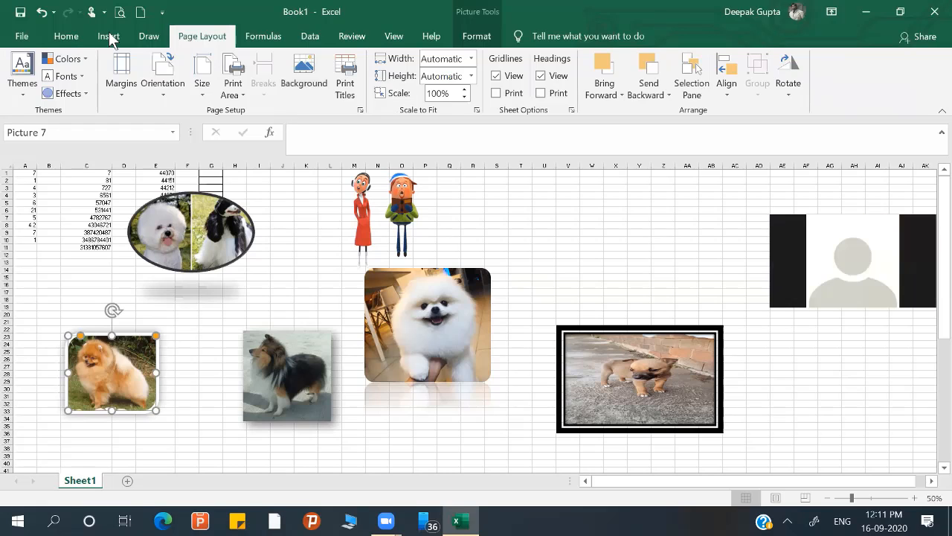
left_click(413, 91)
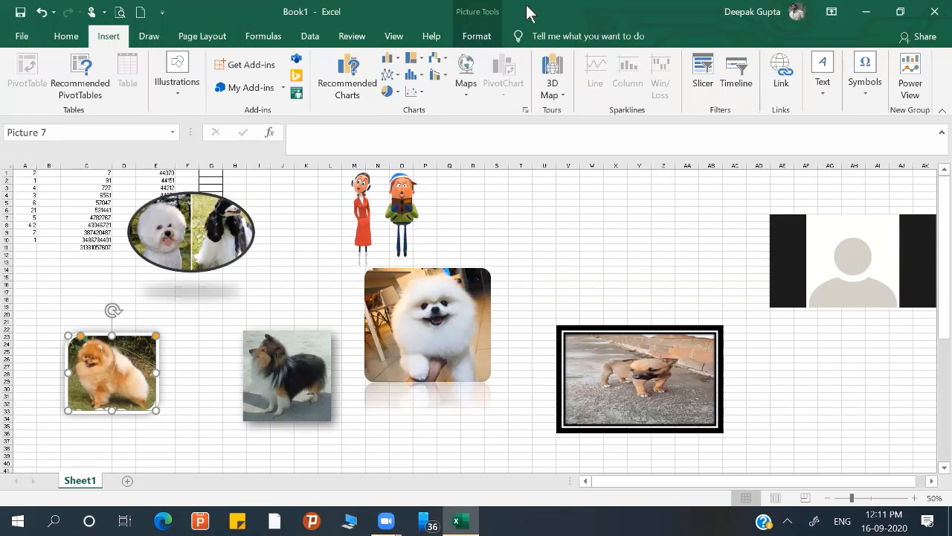
left_click(487, 36)
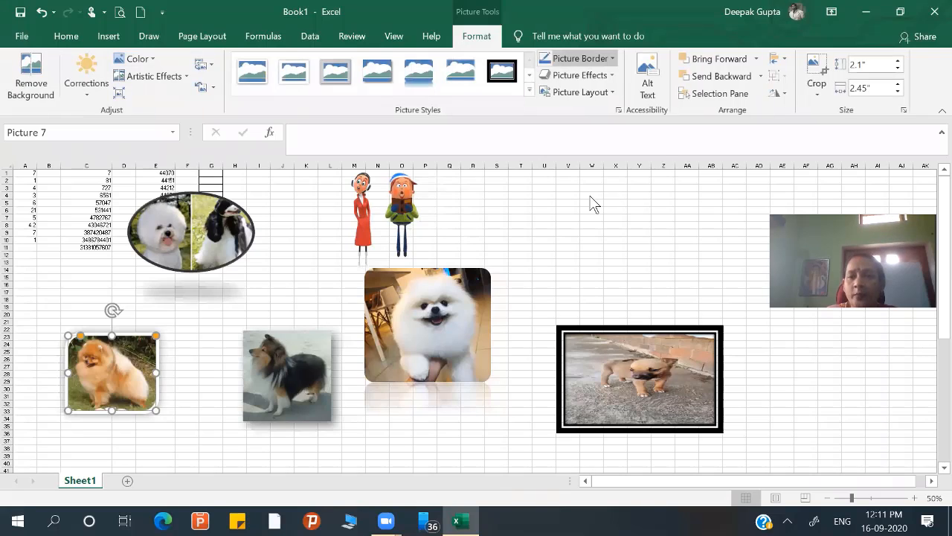
left_click(580, 58)
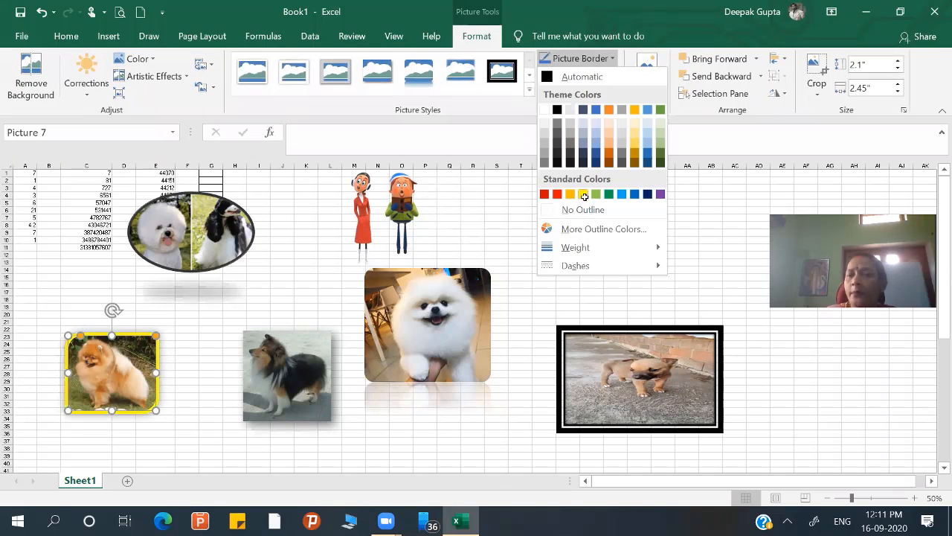
left_click(584, 196)
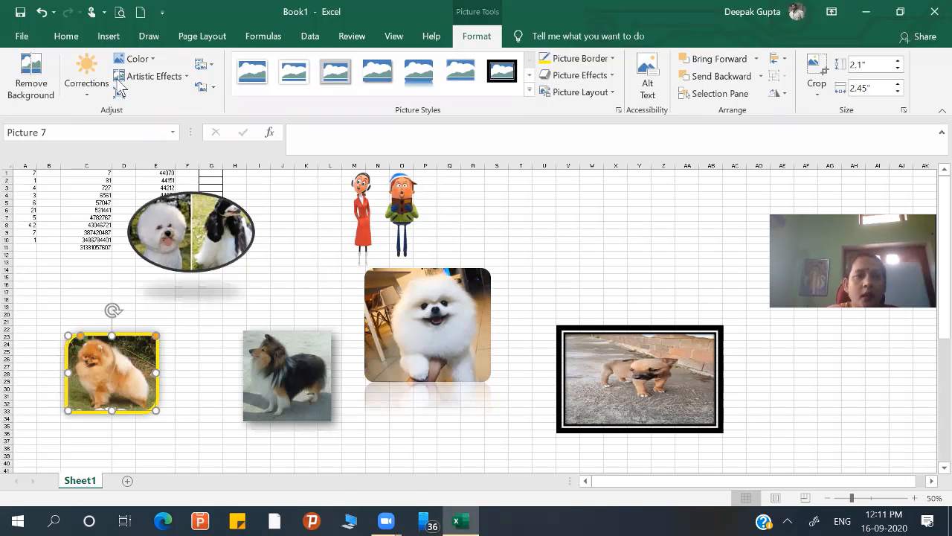
Draw a hexagon about 2.82" wide and 1.99" high in the empty area above the brown puppy picture.
left_click(105, 36)
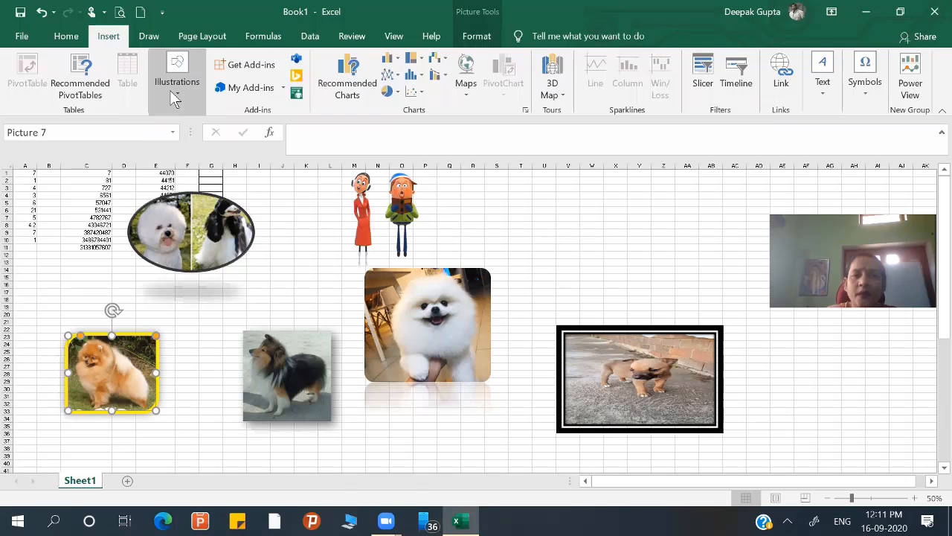
left_click(173, 95)
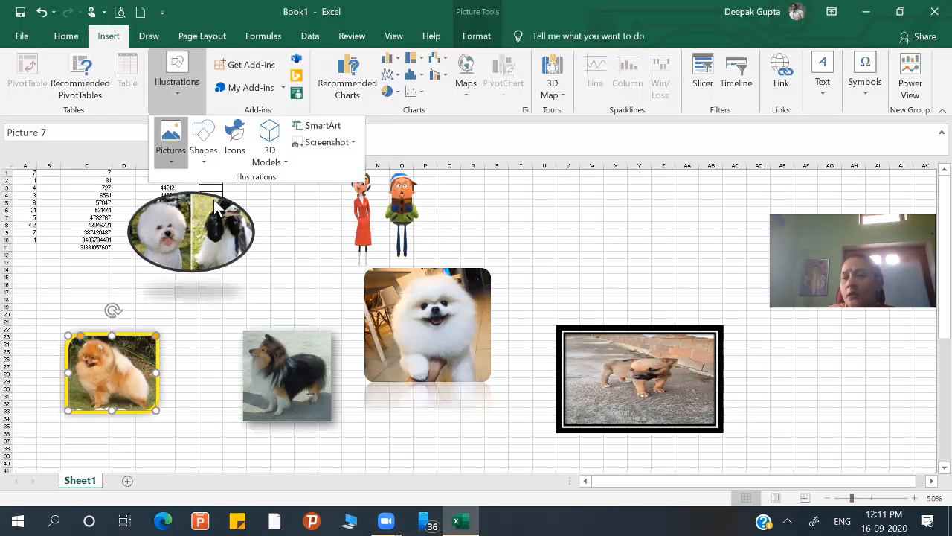
left_click(170, 143)
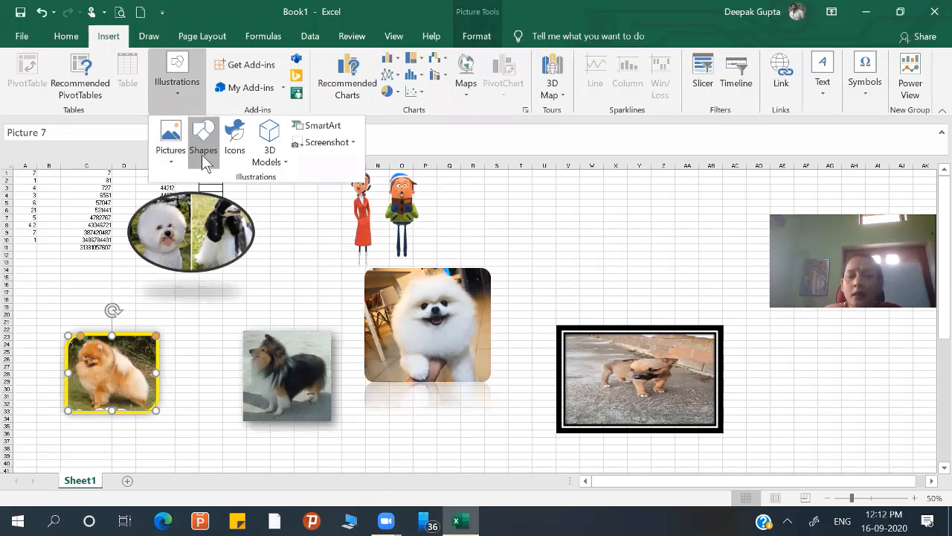
left_click(201, 154)
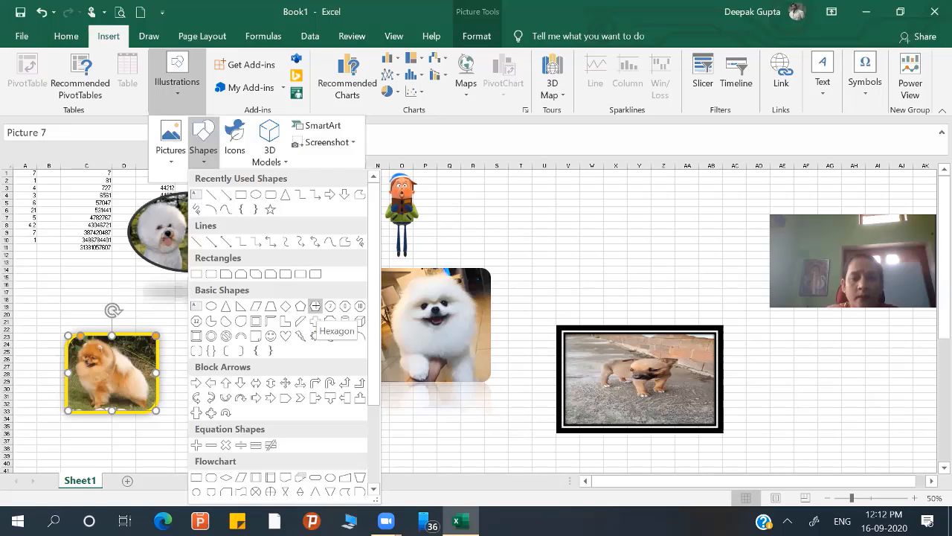
left_click(318, 307)
mouse_move(546, 209)
left_mouse_down()
mouse_move(598, 256)
mouse_move(641, 277)
left_mouse_up()
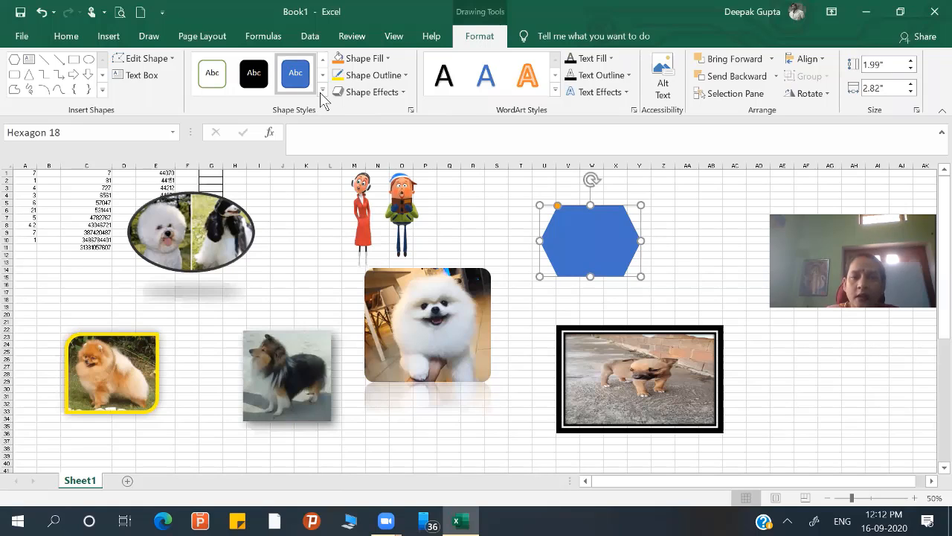
Apply the green gradient preset shape style to the hexagon.
left_click(322, 89)
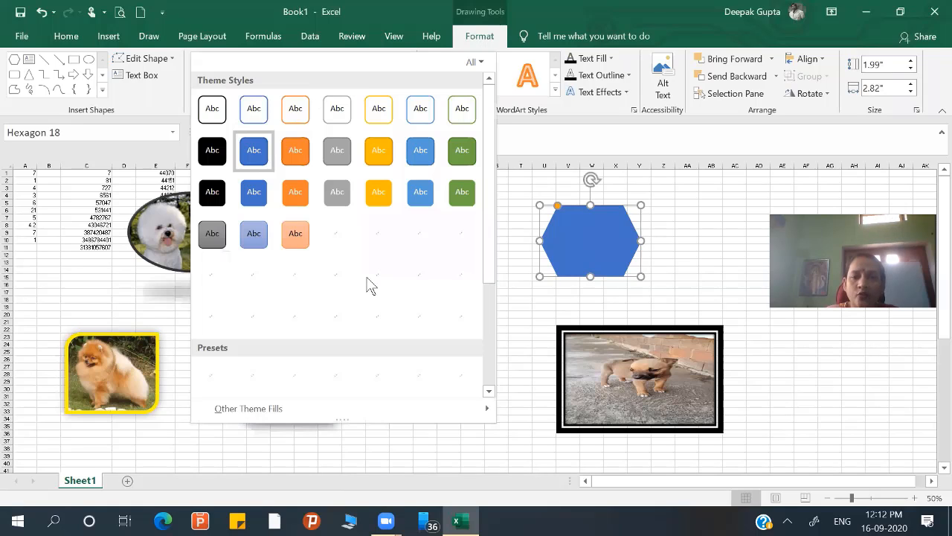
left_click(488, 391)
scroll(476, 387, "down", 3)
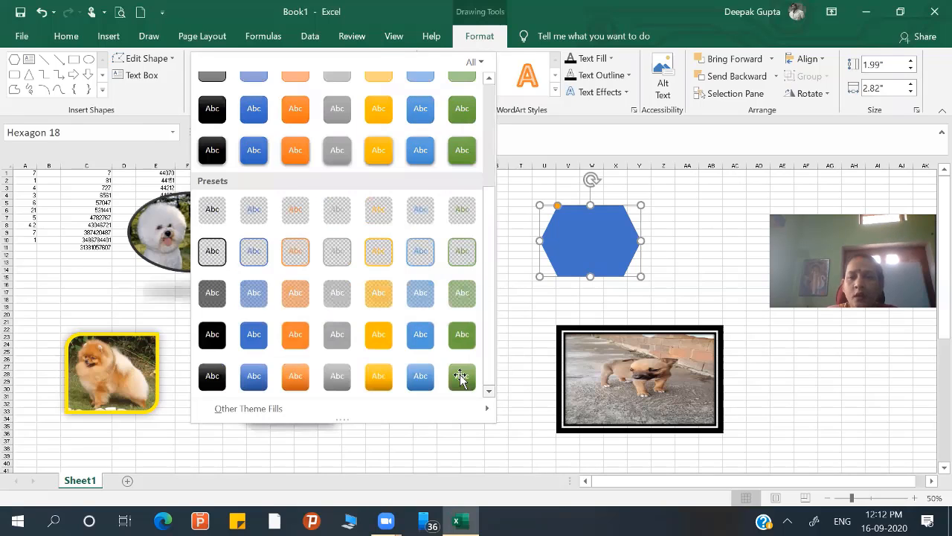
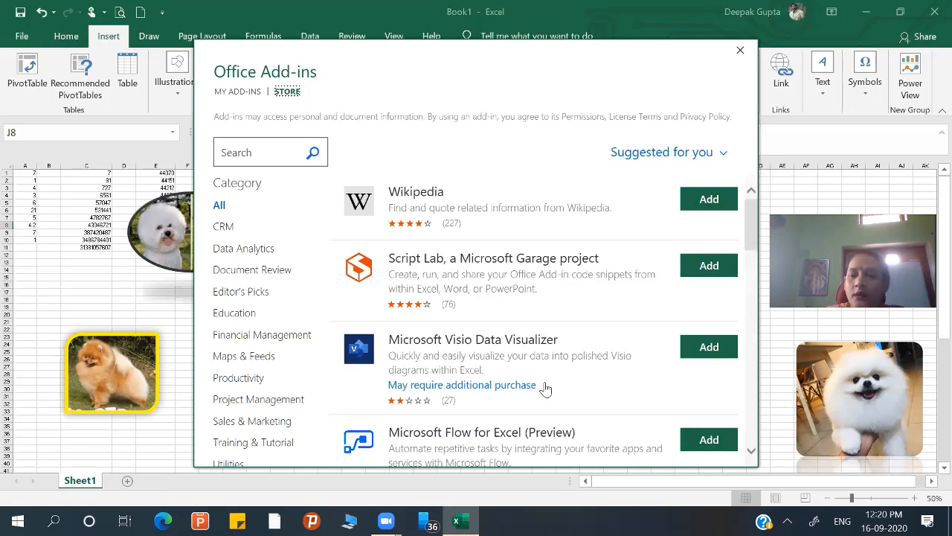
Find Functions Translator, a Microsoft Garage project, in the Office Add-ins store, add it and accept its license terms.
left_click(751, 450)
left_click(751, 451)
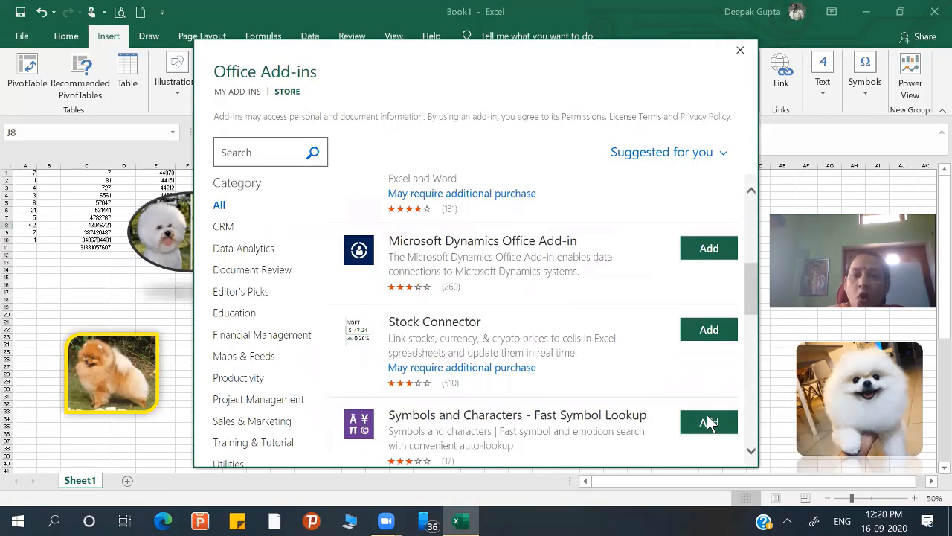
scroll(669, 394, "down", 1)
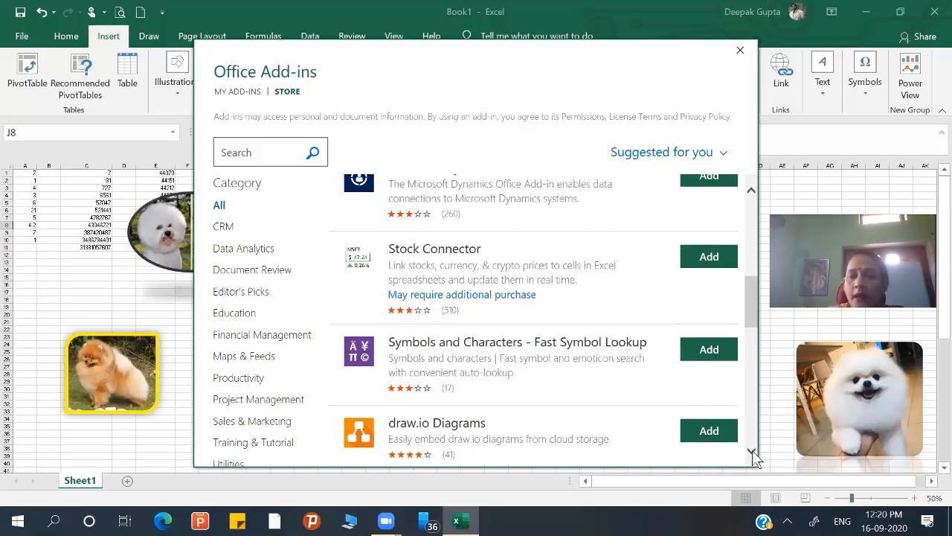
scroll(752, 450, "down", 2)
scroll(514, 344, "down", 3)
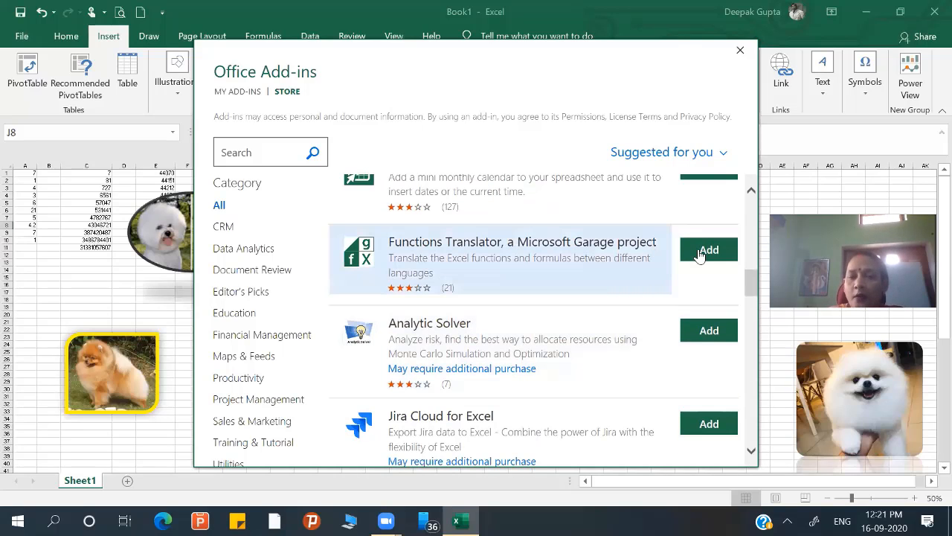
left_click(699, 255)
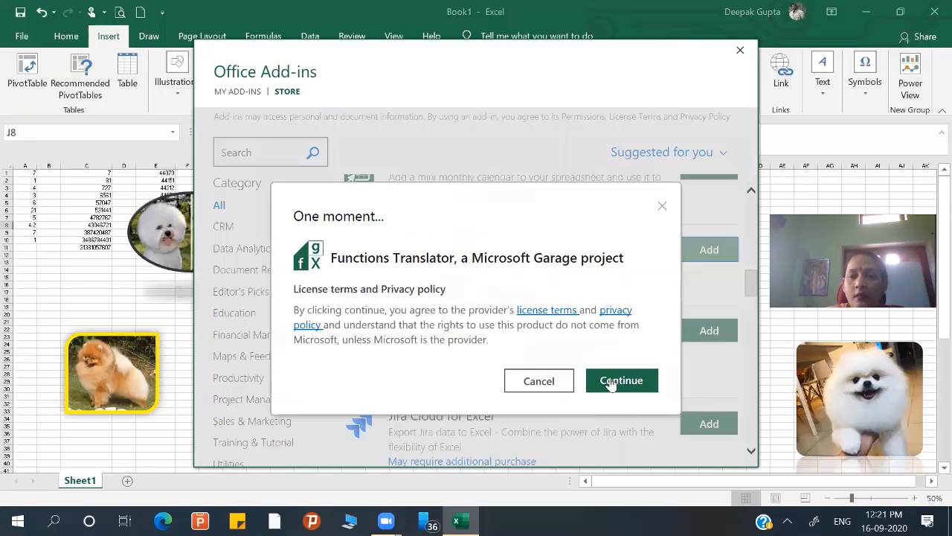
left_click(610, 382)
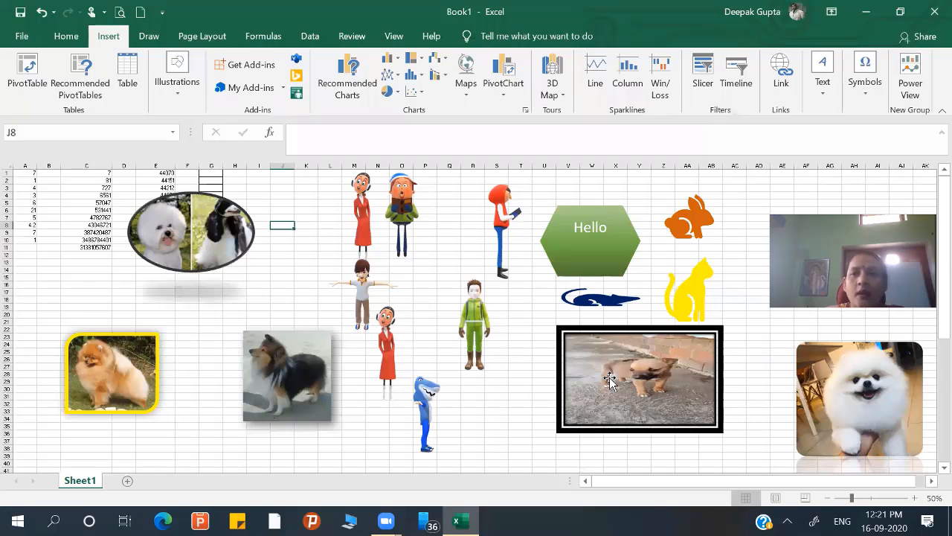
Launch the Wikipedia add-in from the list of own Office add-ins.
left_click(283, 89)
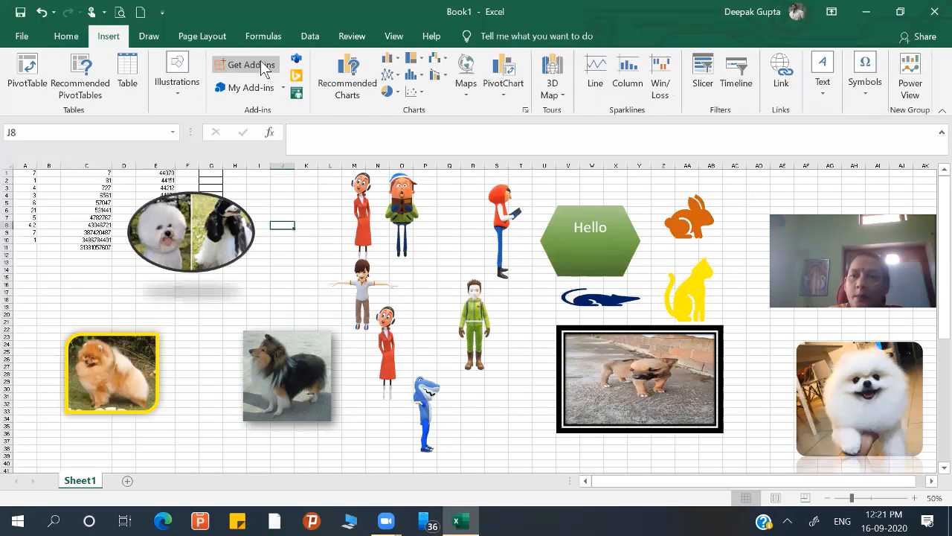
left_click(251, 65)
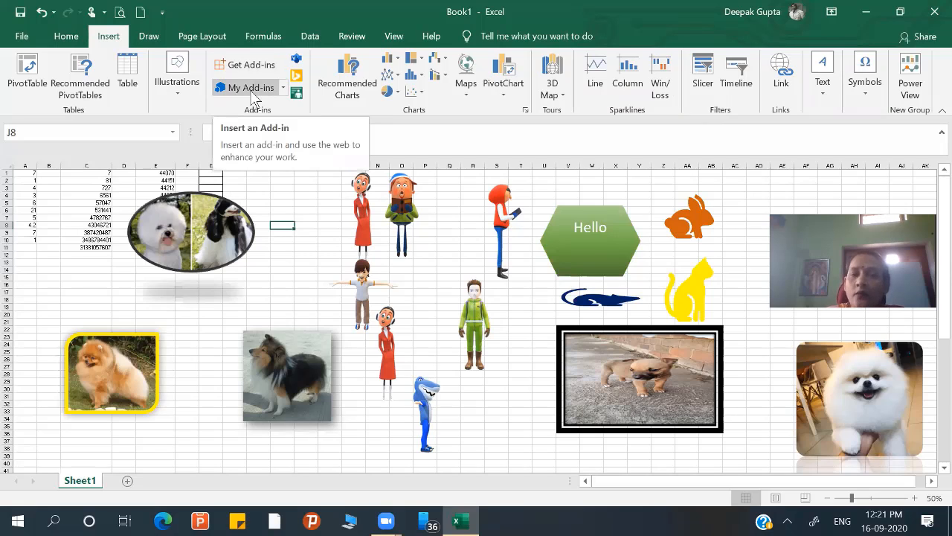
left_click(252, 96)
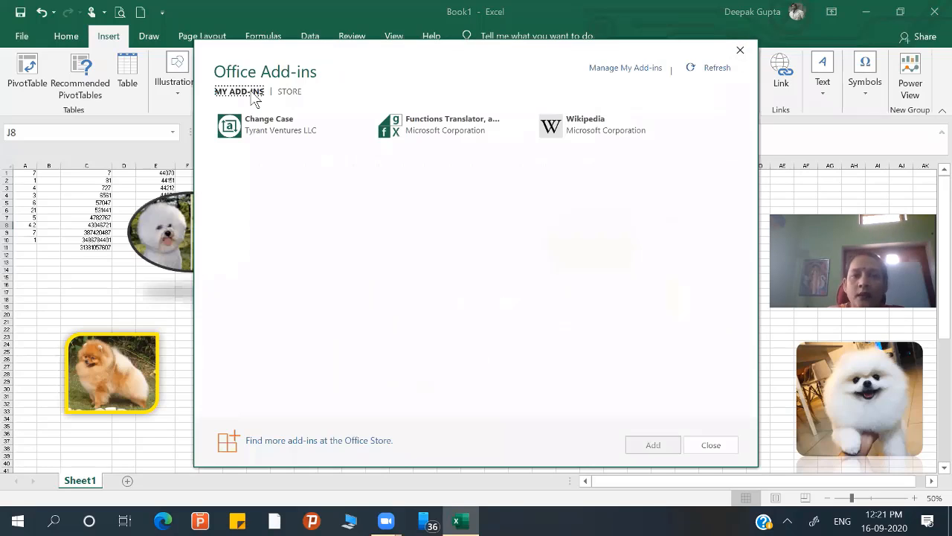
left_click(573, 133)
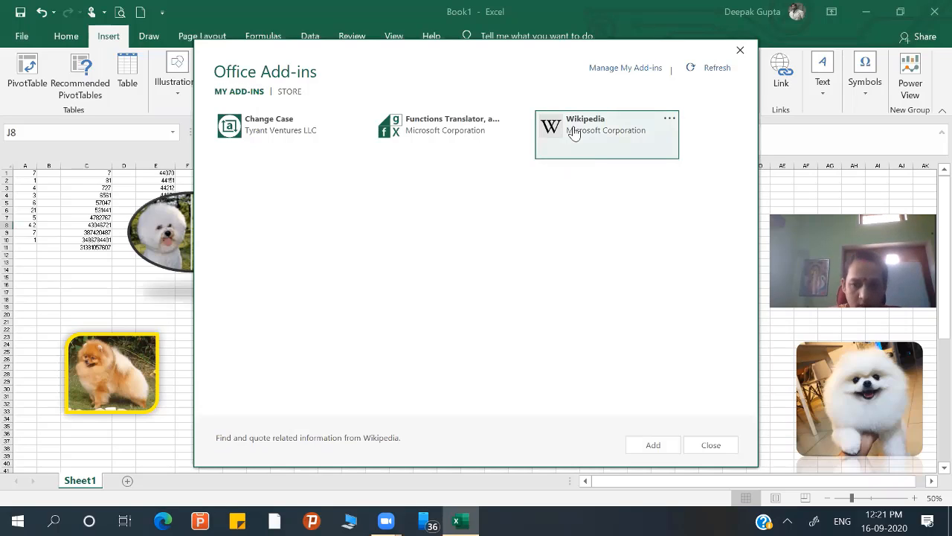
left_click(653, 446)
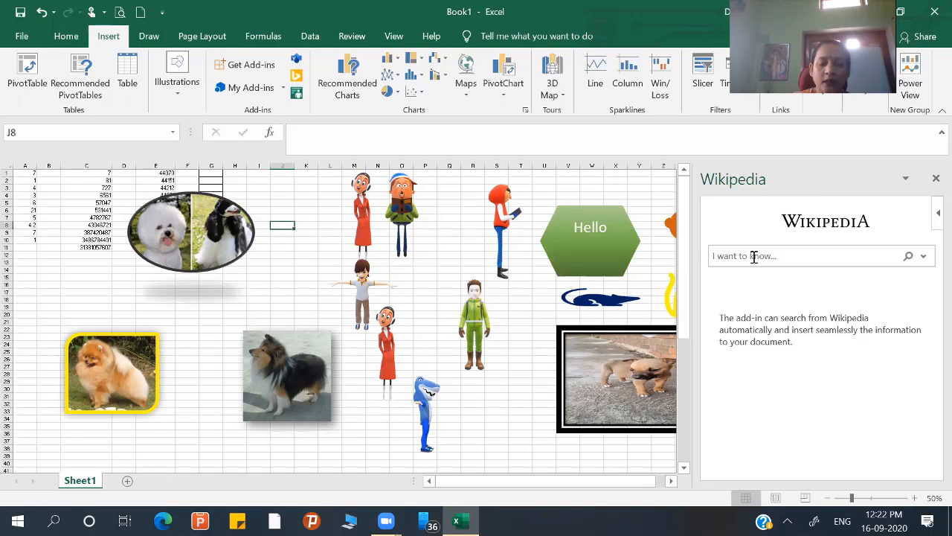
Search Wikipedia for "3d Model".
type("3d")
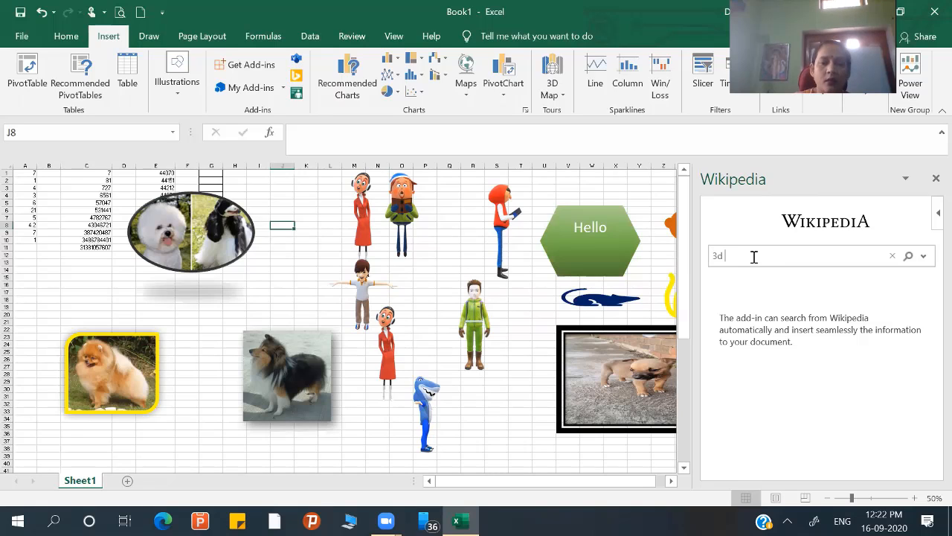
type(" Mode")
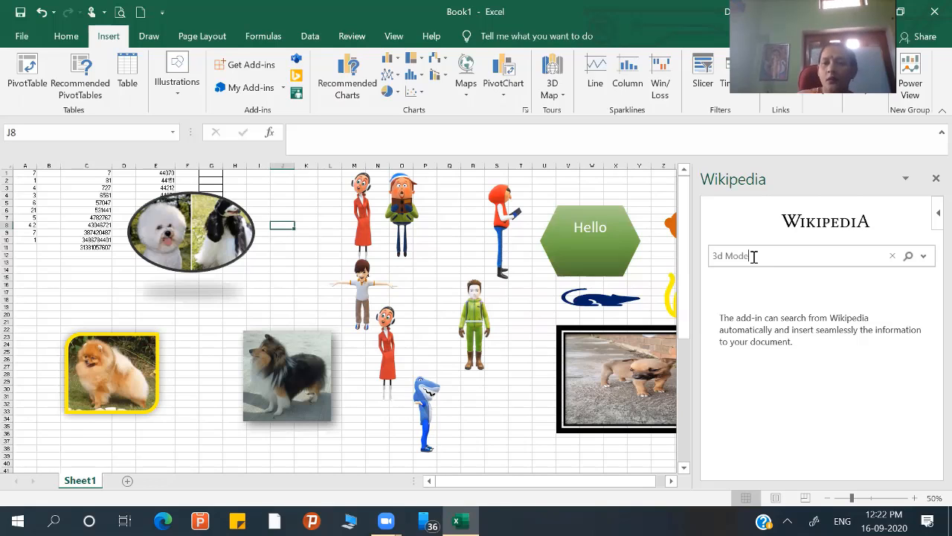
type("l")
key("Return")
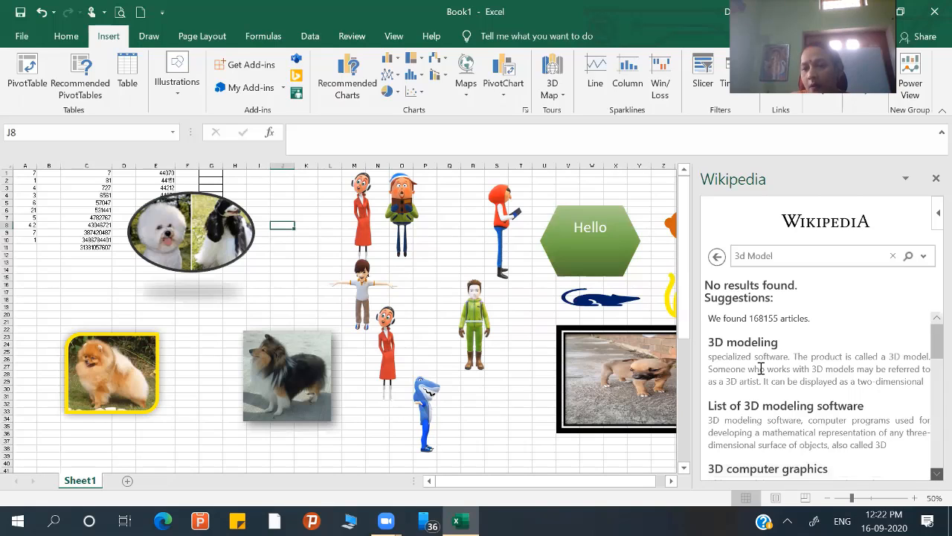
Look through the suggested articles, open "List of common 3D test models" and switch to its images.
scroll(761, 368, "down", 3)
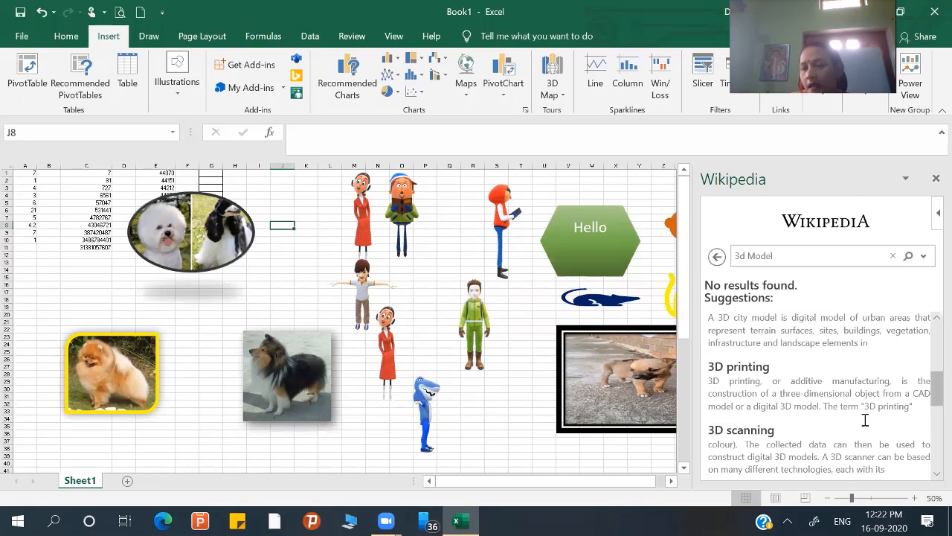
scroll(865, 421, "down", 5)
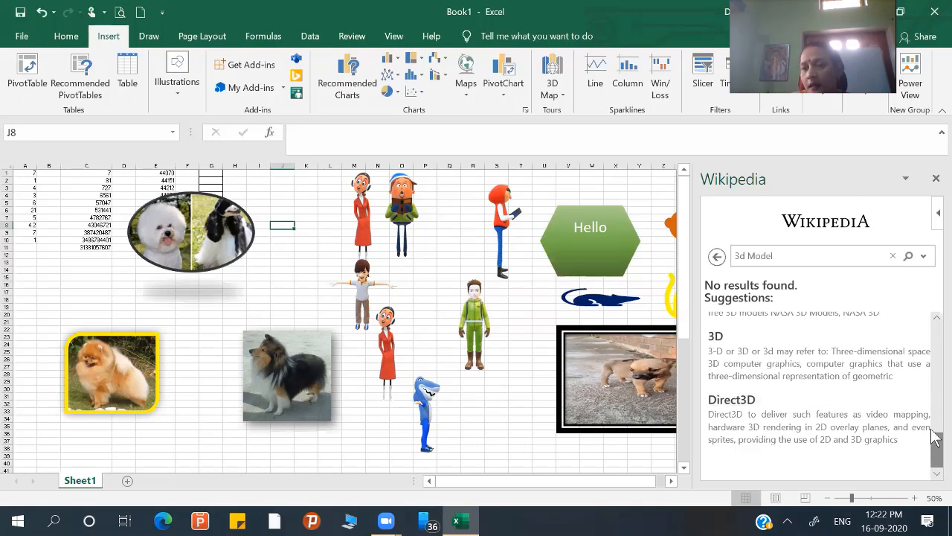
left_click_drag(936, 456, 932, 421)
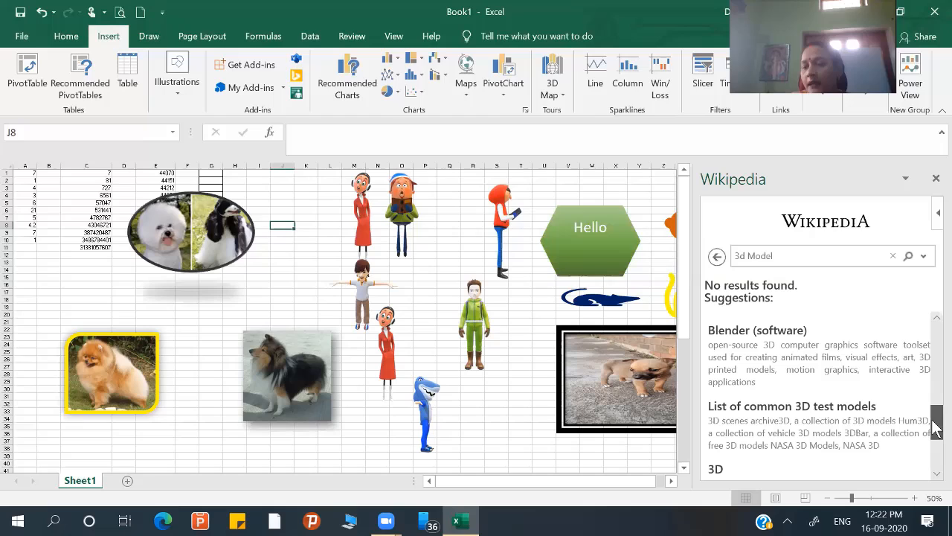
left_click(869, 412)
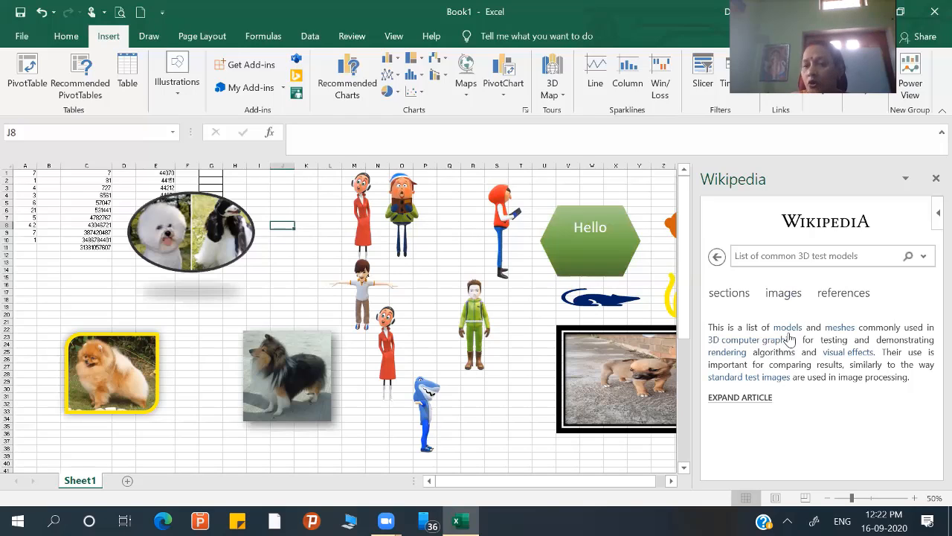
left_click(785, 294)
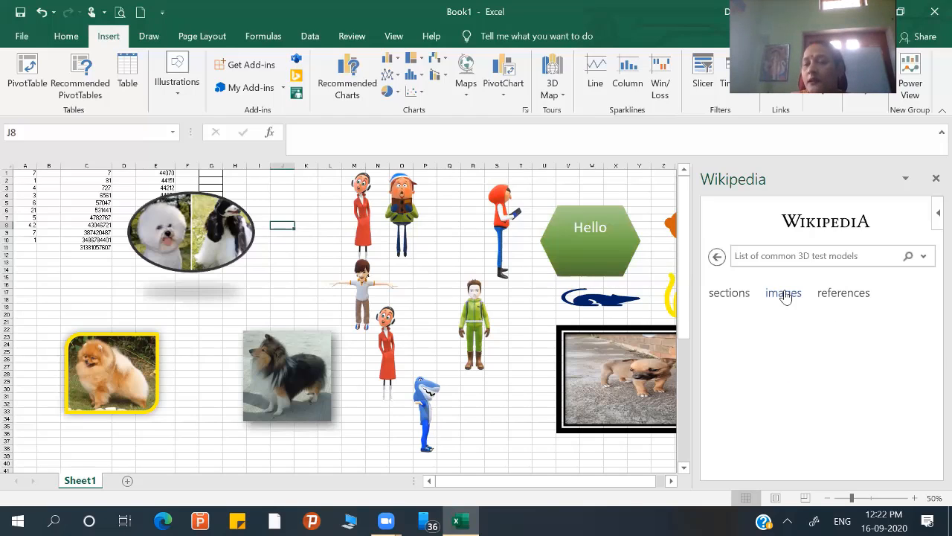
Look through the references of the "List of common 3D test models" article.
left_click(863, 301)
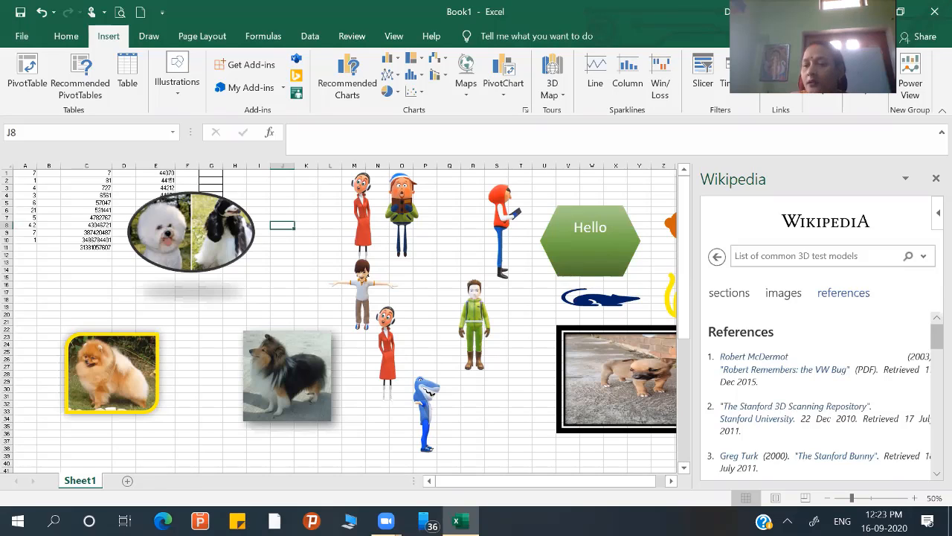
left_click(936, 475)
left_click(937, 474)
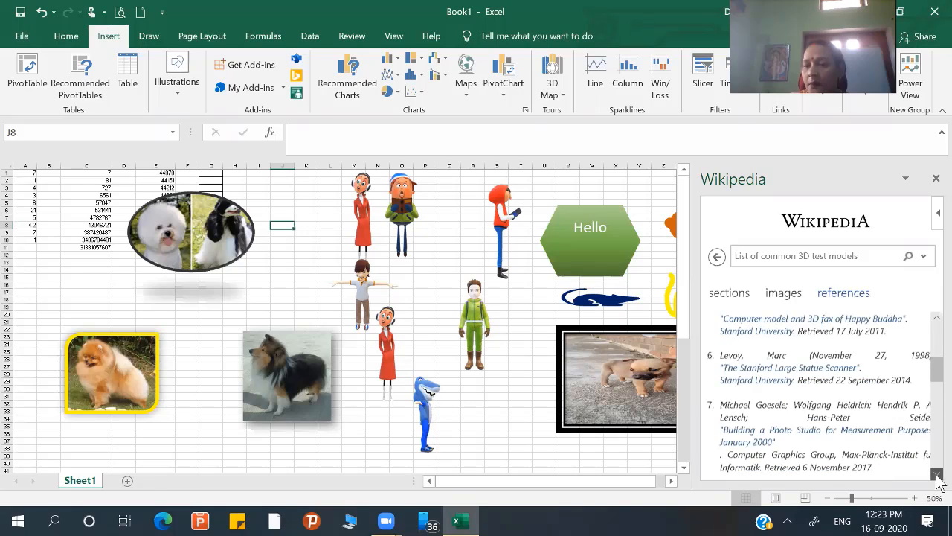
left_click(936, 475)
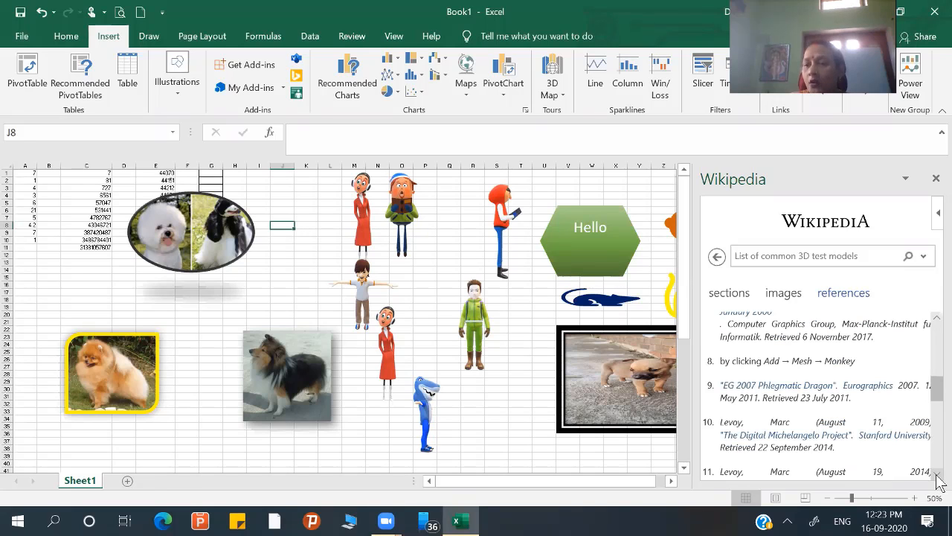
Browse the images of the "List of common 3D test models" article down to the cow model.
left_click(793, 294)
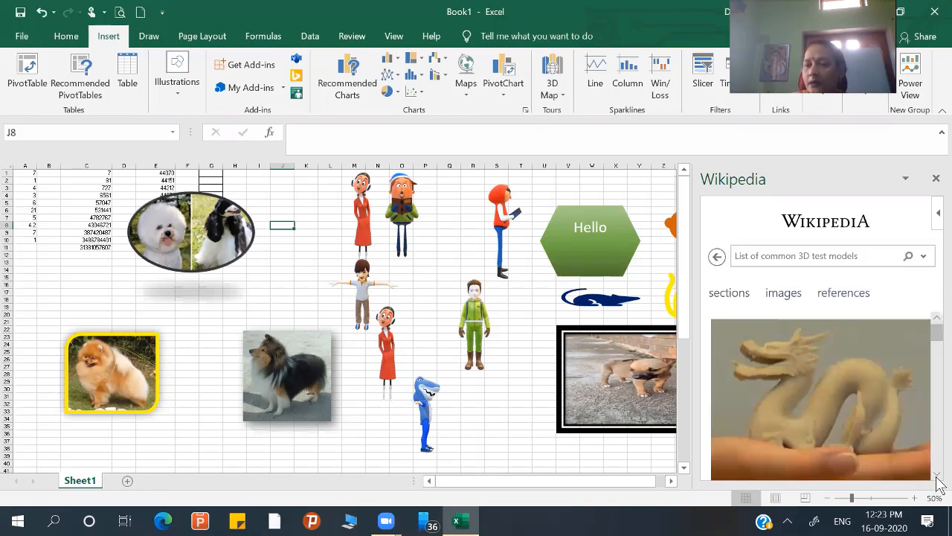
left_click(937, 475)
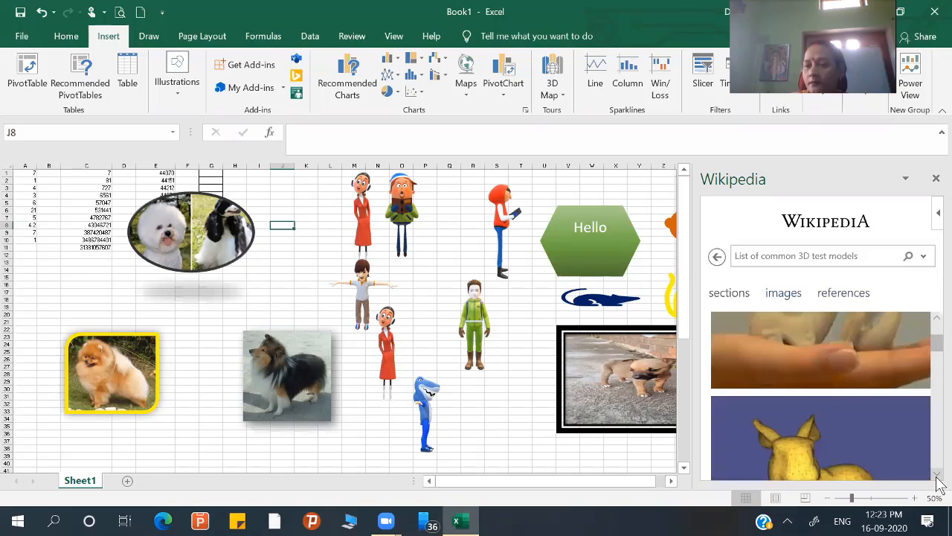
left_click(937, 475)
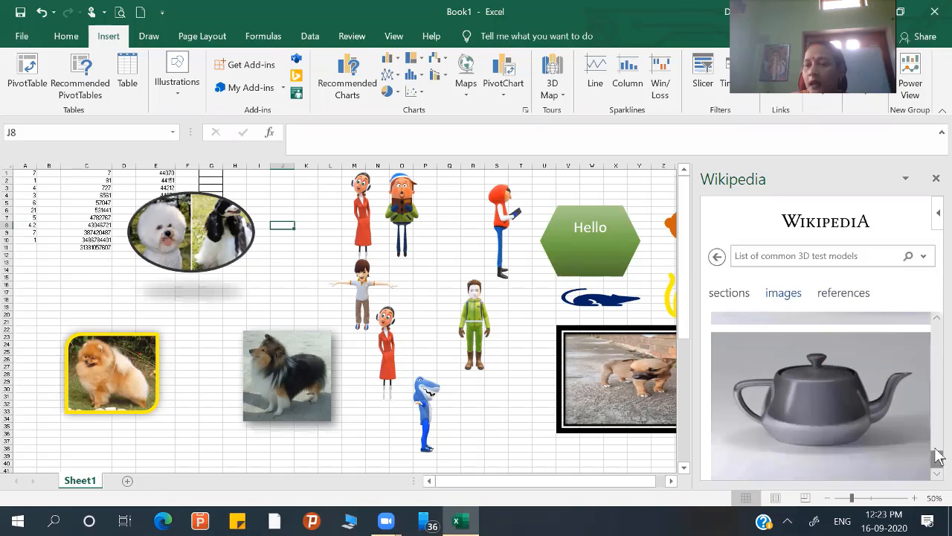
left_click(936, 453)
left_click_drag(934, 436, 935, 444)
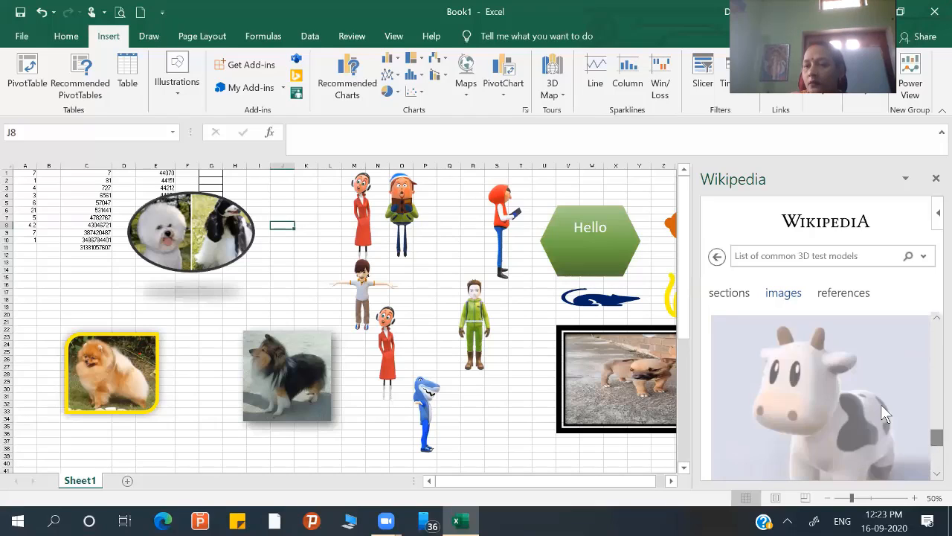
View the article's sections Overview, Models by year of creation, Gallery and See also, and follow the link to "Standard test image".
left_click(730, 292)
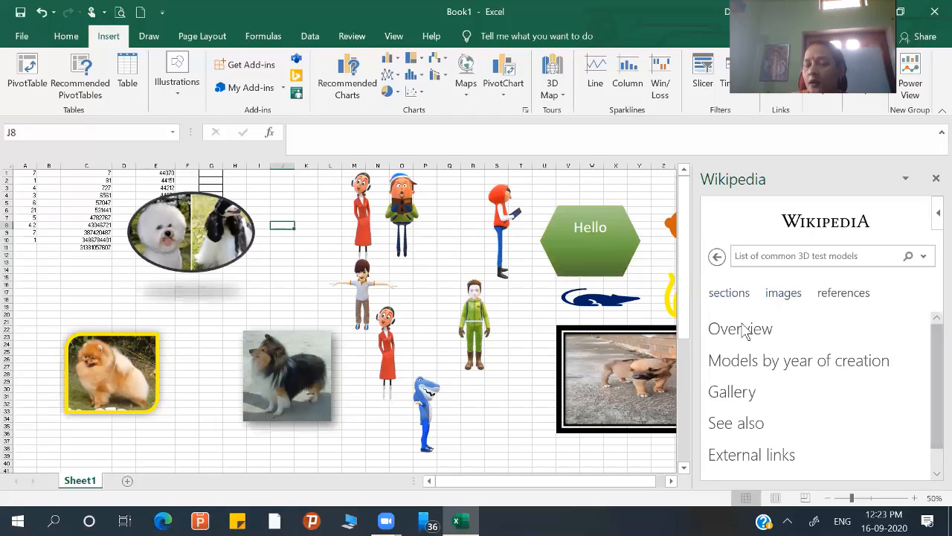
left_click(742, 323)
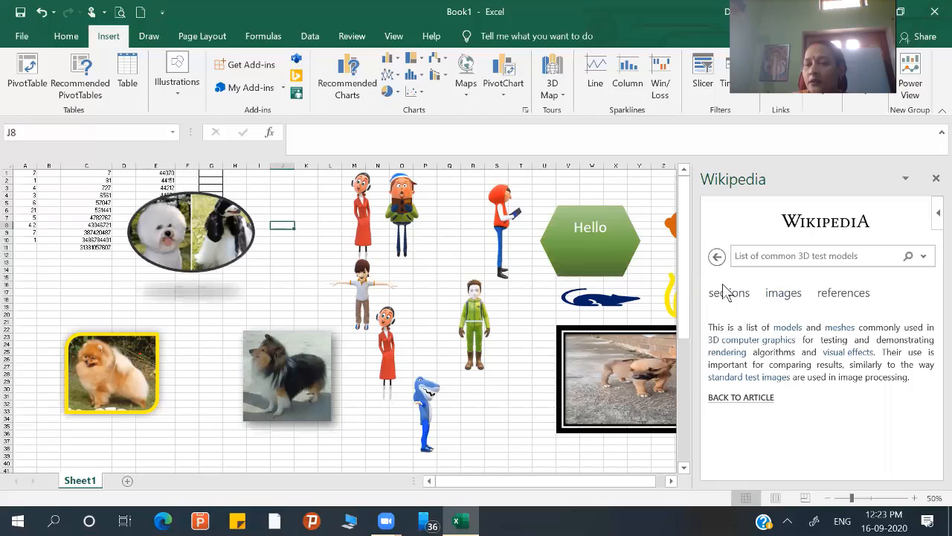
left_click(723, 292)
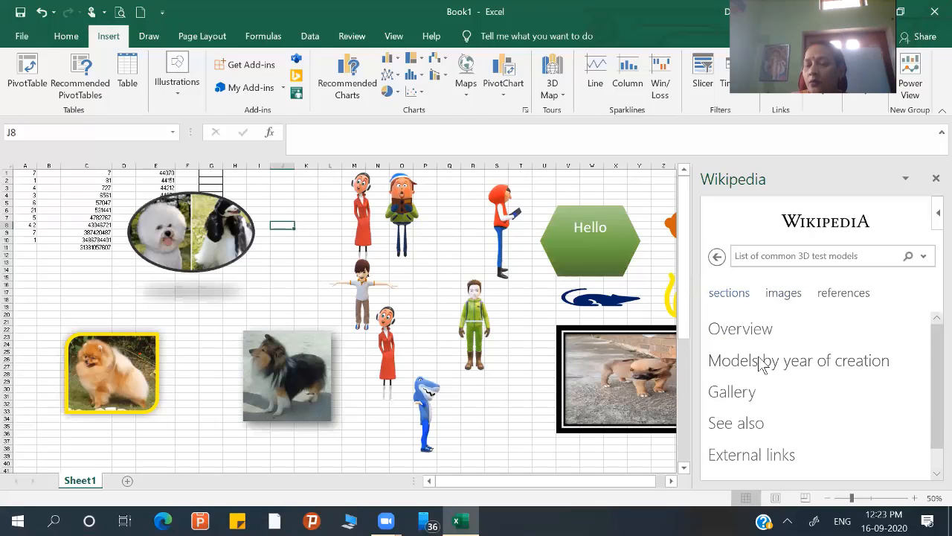
left_click(763, 362)
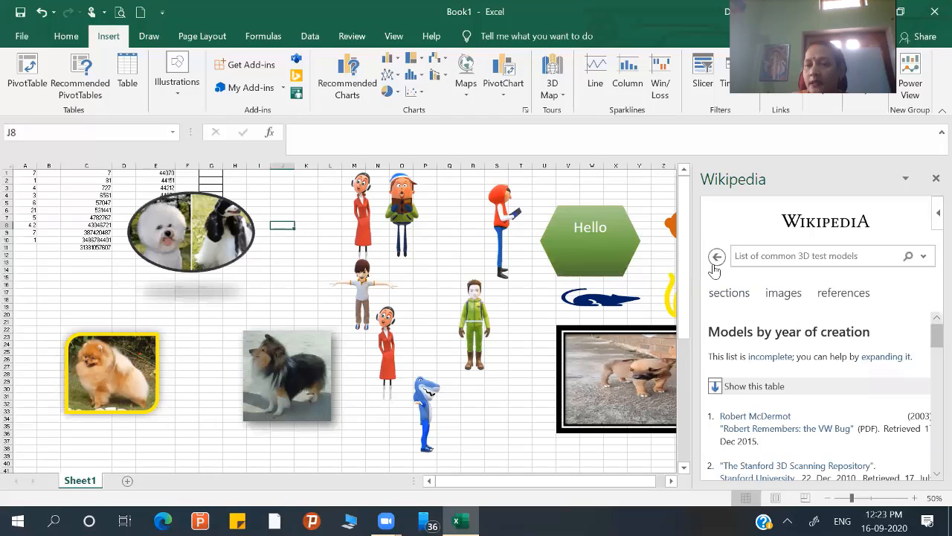
left_click_drag(720, 289, 719, 288)
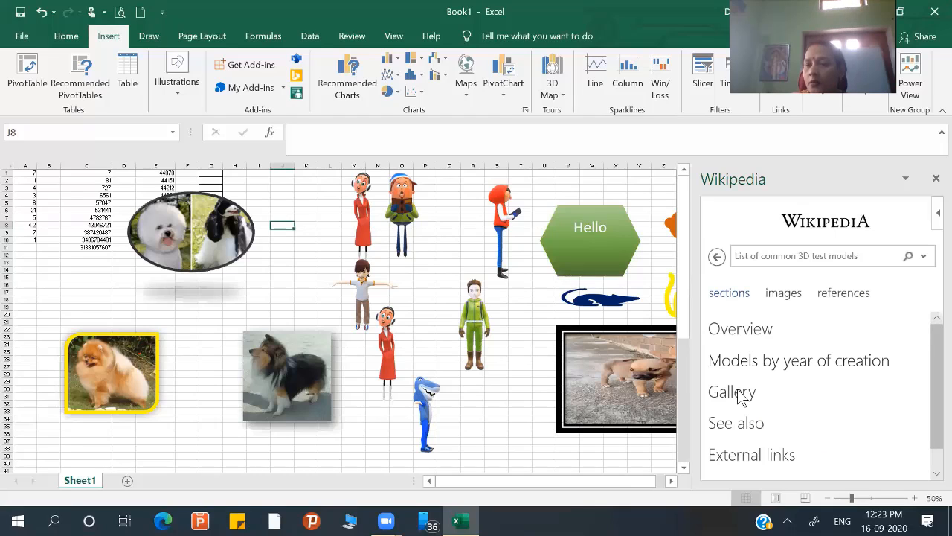
left_click(737, 389)
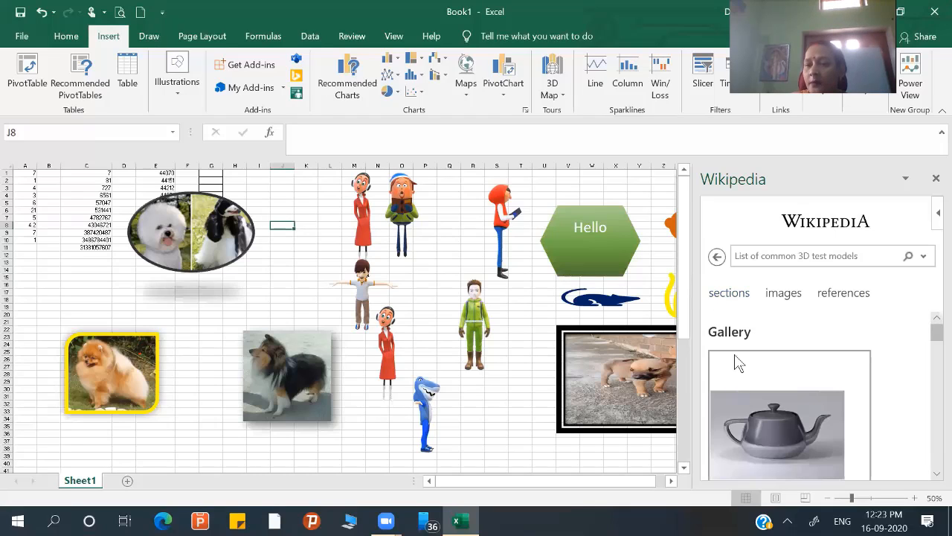
left_click(722, 295)
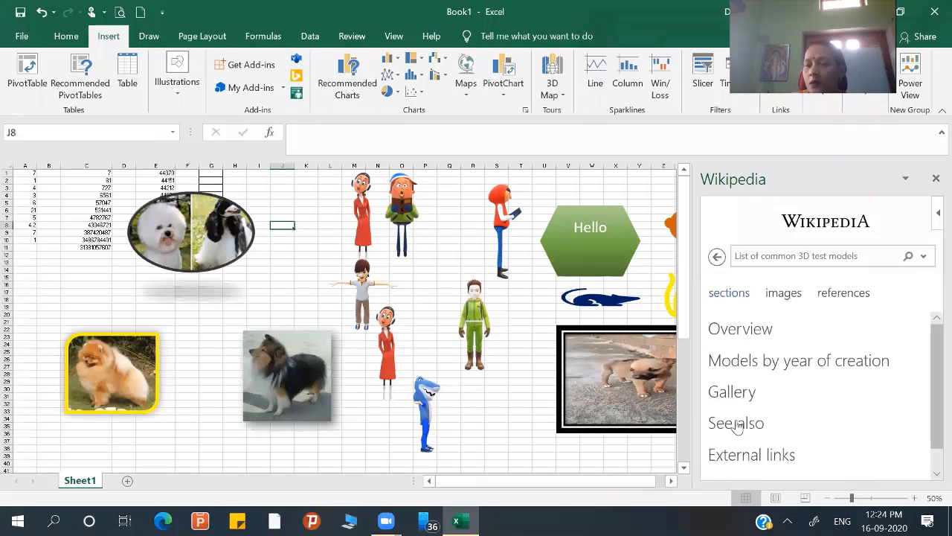
left_click(739, 426)
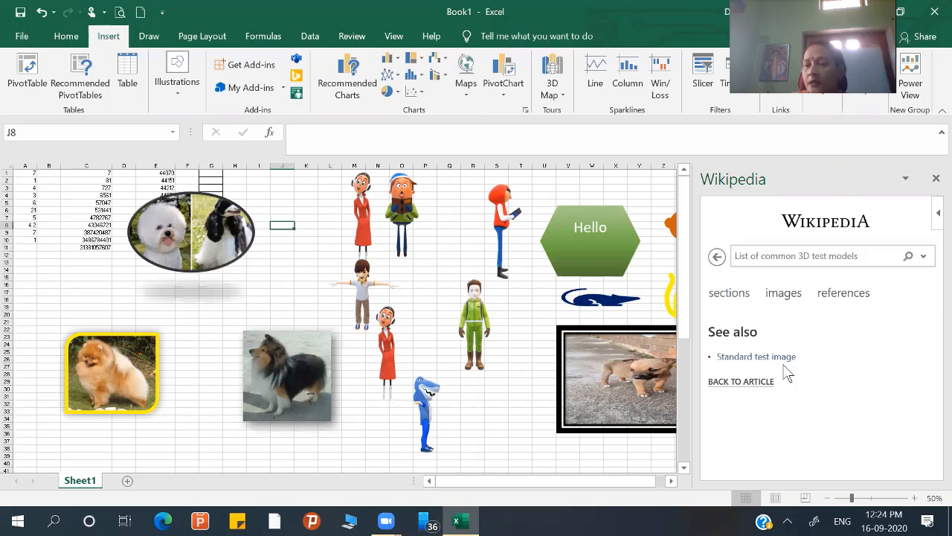
left_click(782, 357)
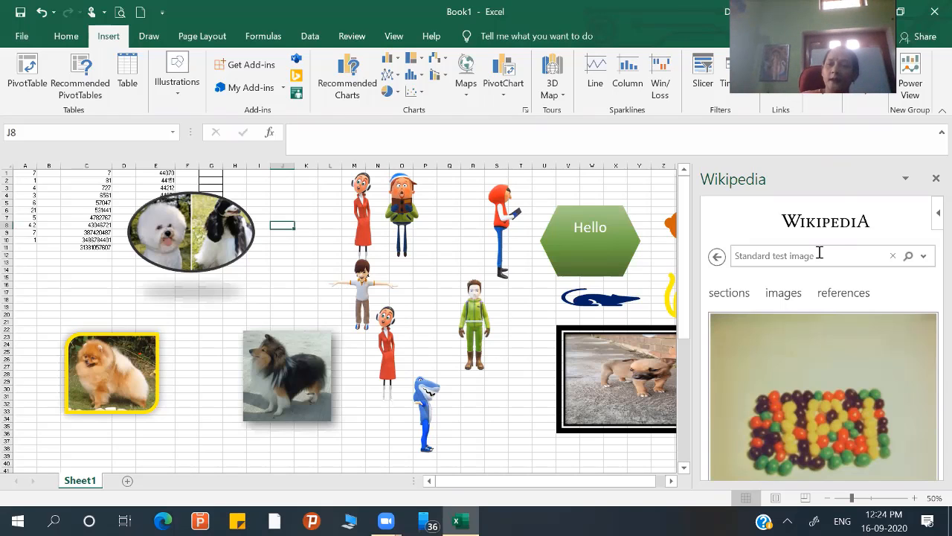
Replace the Wikipedia search term with "chahcha nehru" and run the search.
key("BackSpace")
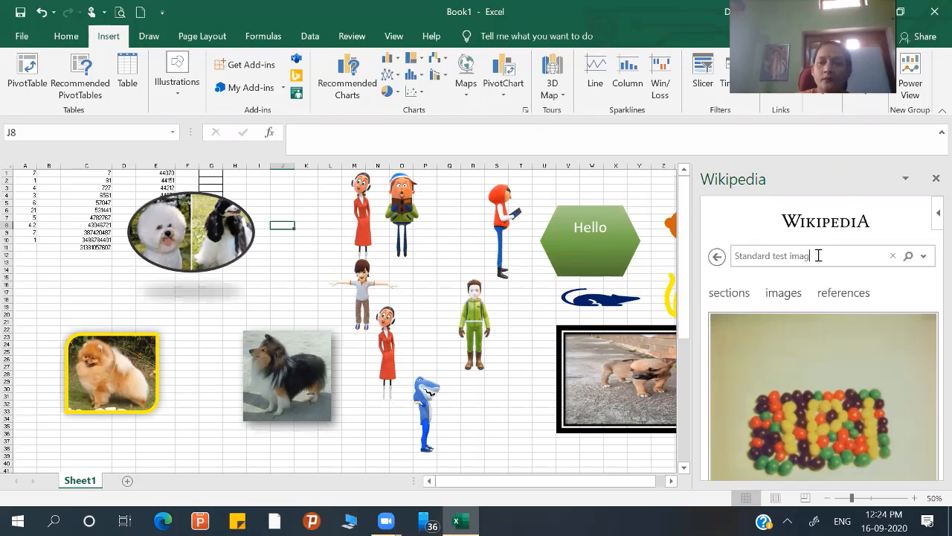
key("ctrl+a")
key("BackSpace")
type("chahch")
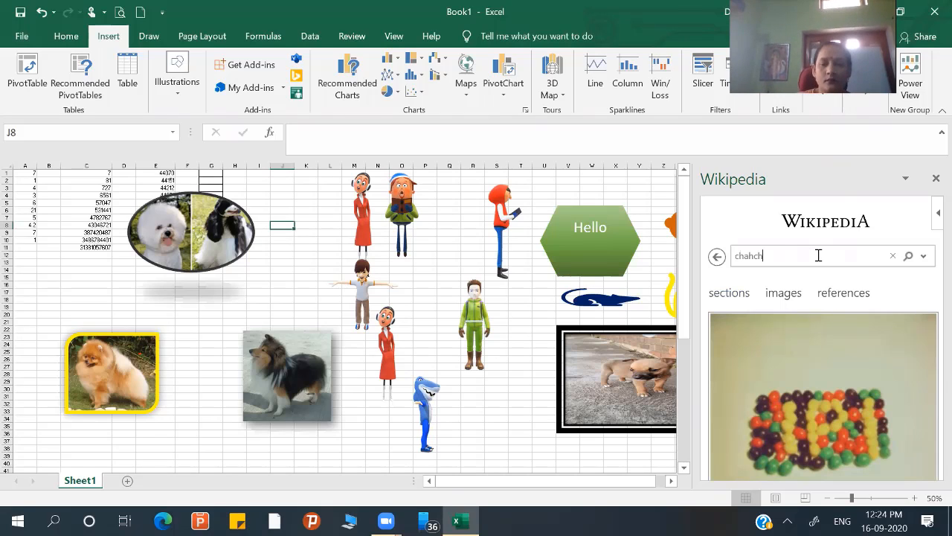
type("a")
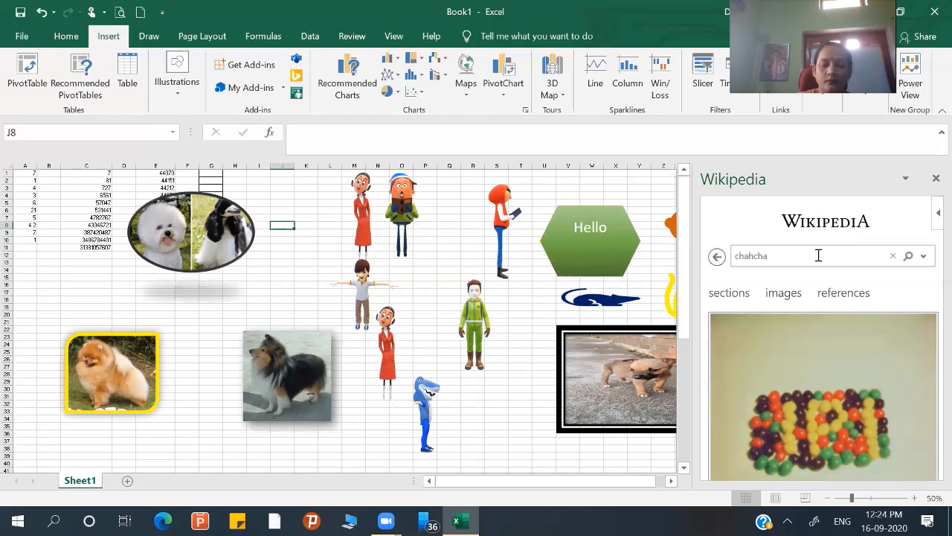
type(" nehru")
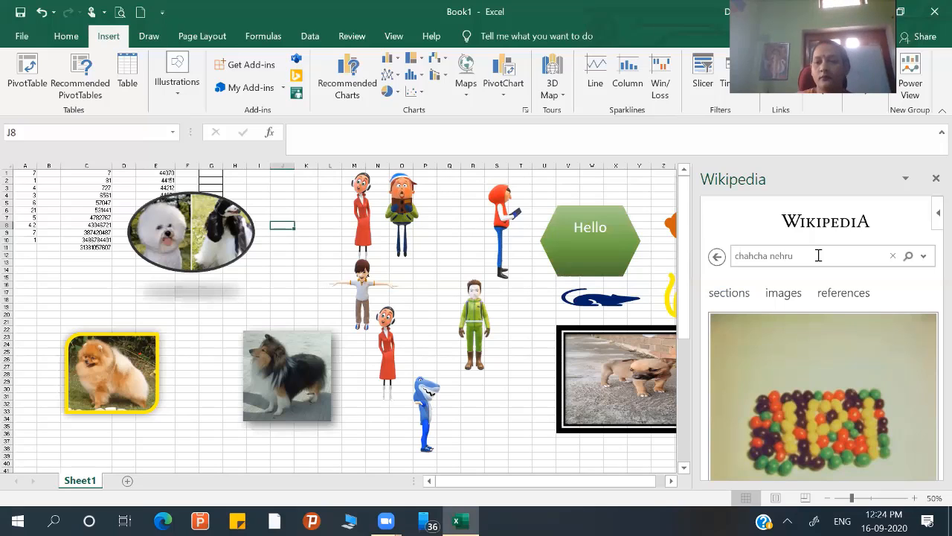
key("Return")
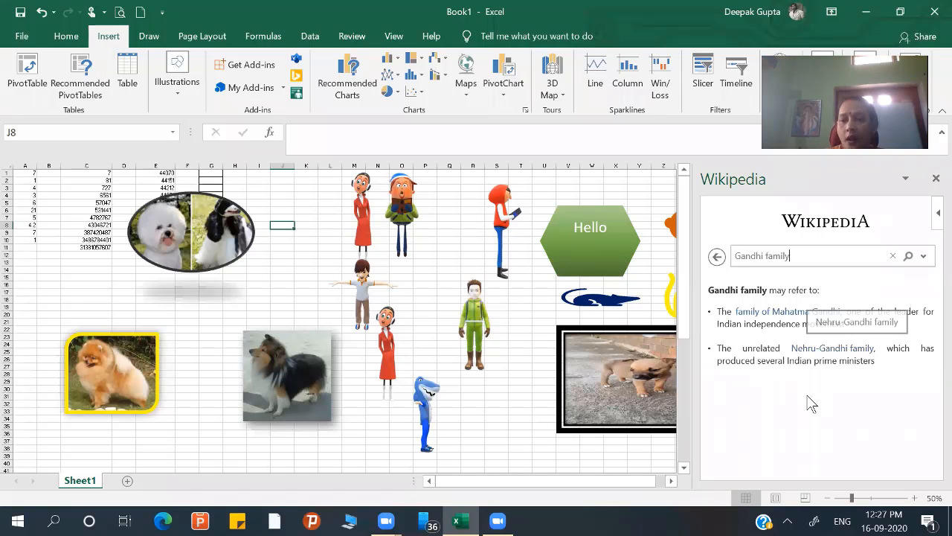
Open the Nehru-Gandhi family article and copy the passage from "Jawaharlal Nehru, Indira Gandhi" through the Guardian quote ending in "Kennedy clan".
left_click(824, 349)
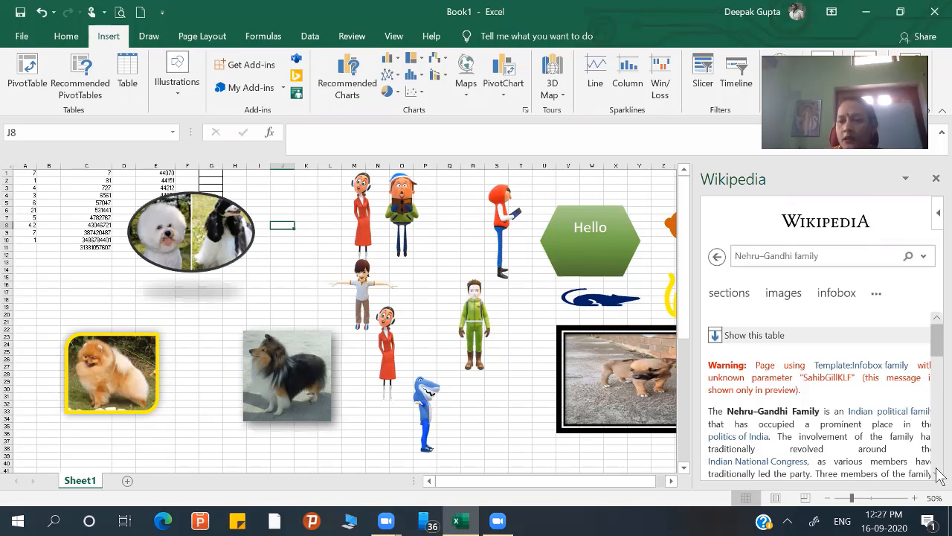
scroll(939, 476, "down", 3)
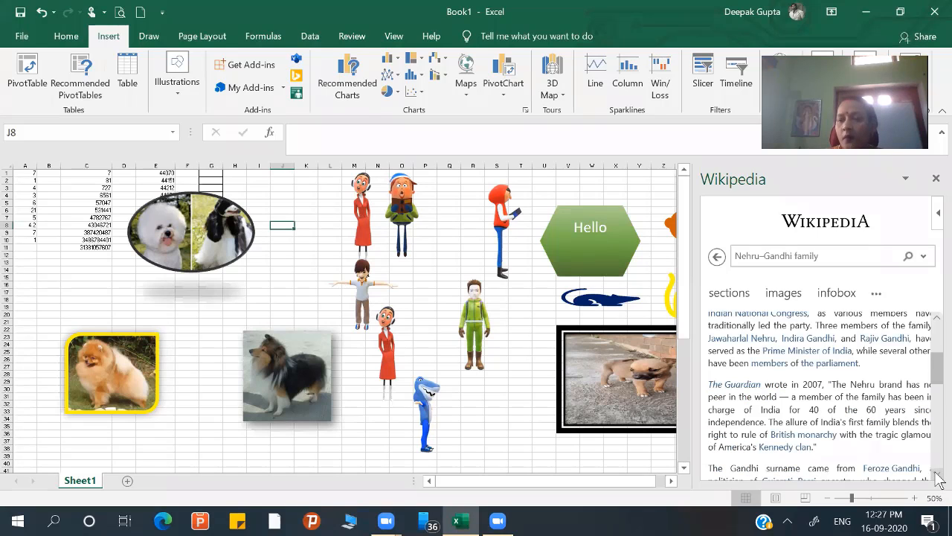
scroll(818, 409, "down", 1)
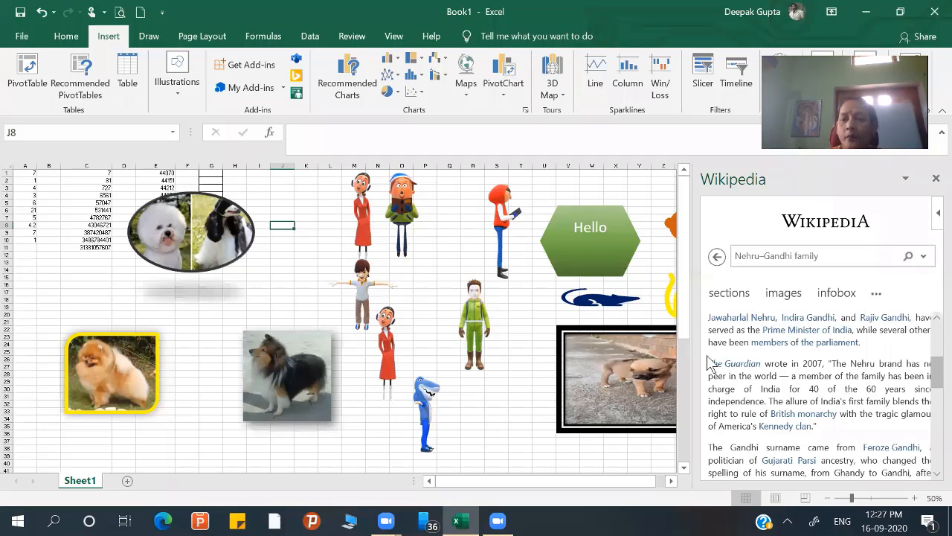
left_click_drag(708, 356, 712, 321)
key("ctrl+c")
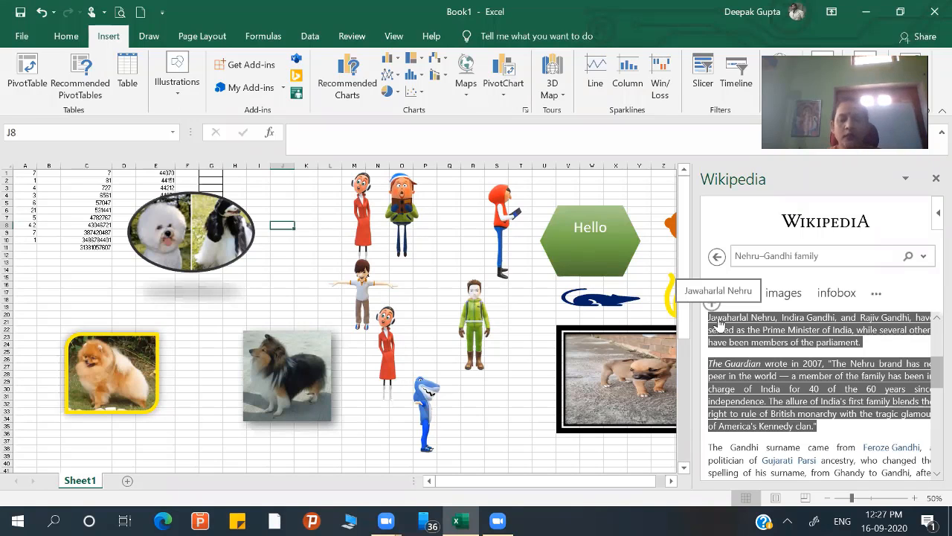
Paste the copied Wikipedia passage into the worksheet starting at cell C35, below the yellow-bordered dog picture.
left_click(196, 420)
left_click(66, 427)
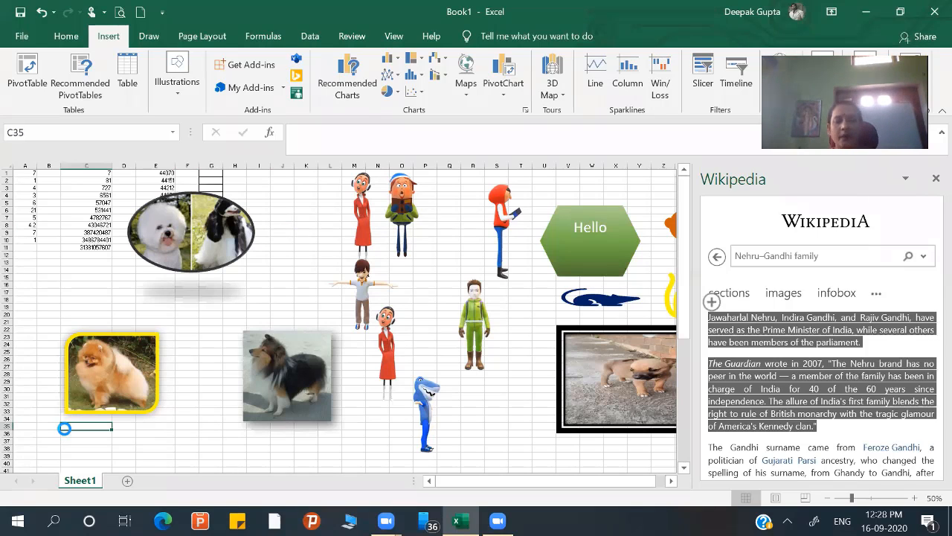
key("ctrl+v")
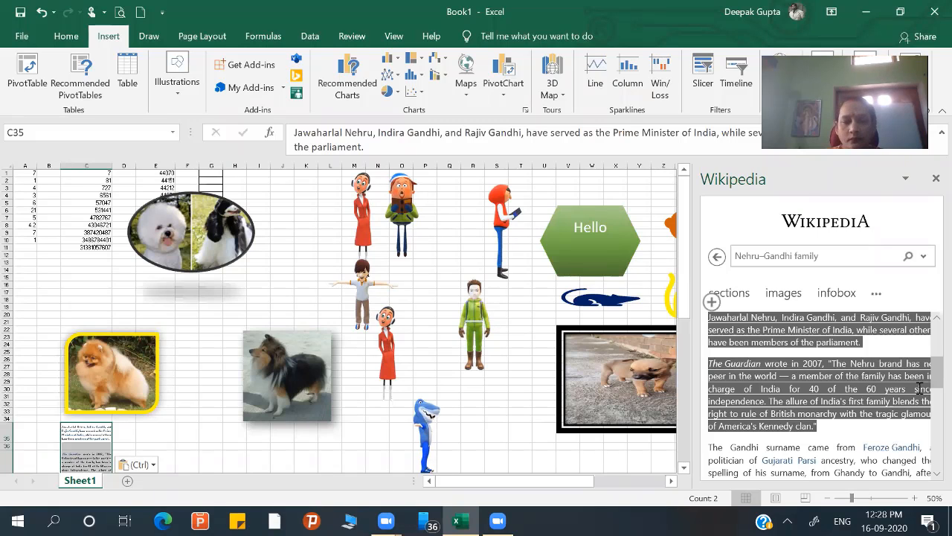
Widen column C to about two and a half times its width for the pasted text, dismiss the battery warning and deselect the text.
left_click(872, 499)
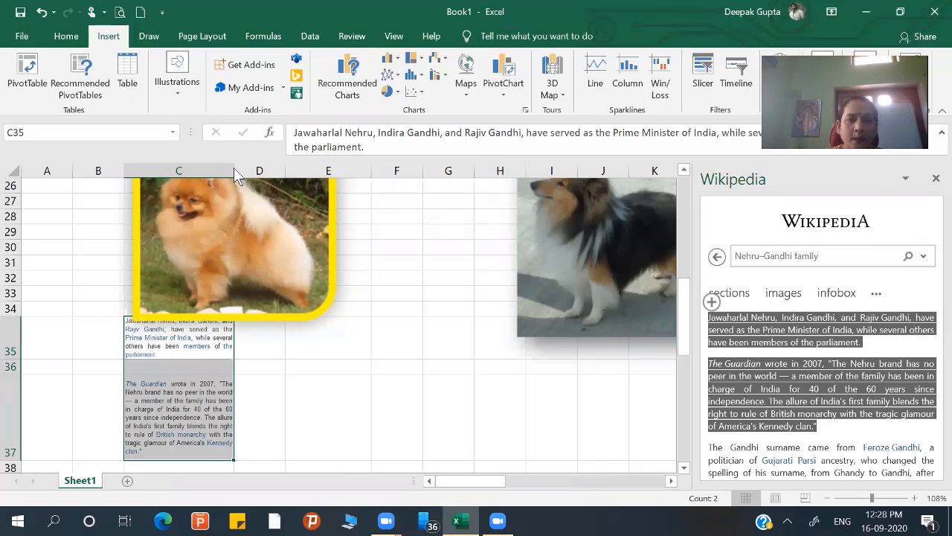
left_click_drag(234, 170, 395, 172)
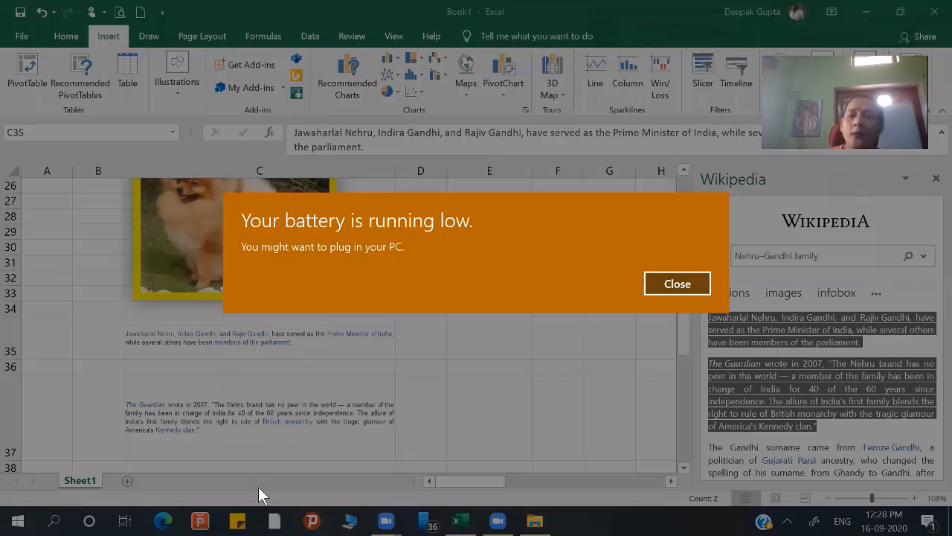
left_click(657, 287)
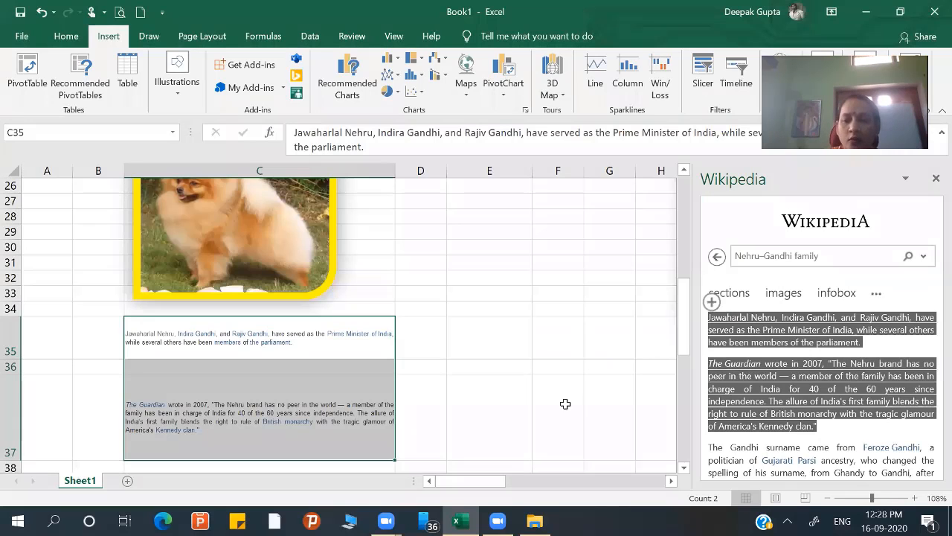
left_click(481, 295)
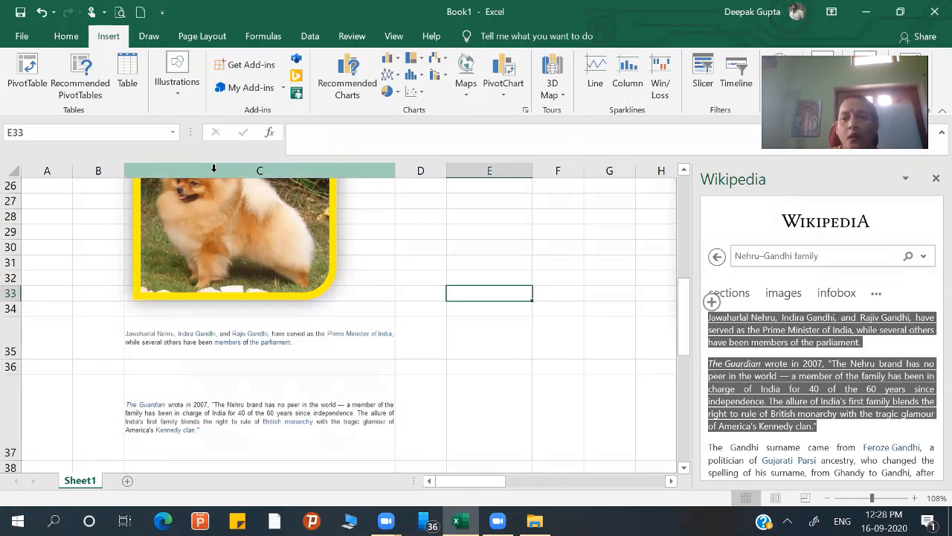
left_click(463, 245)
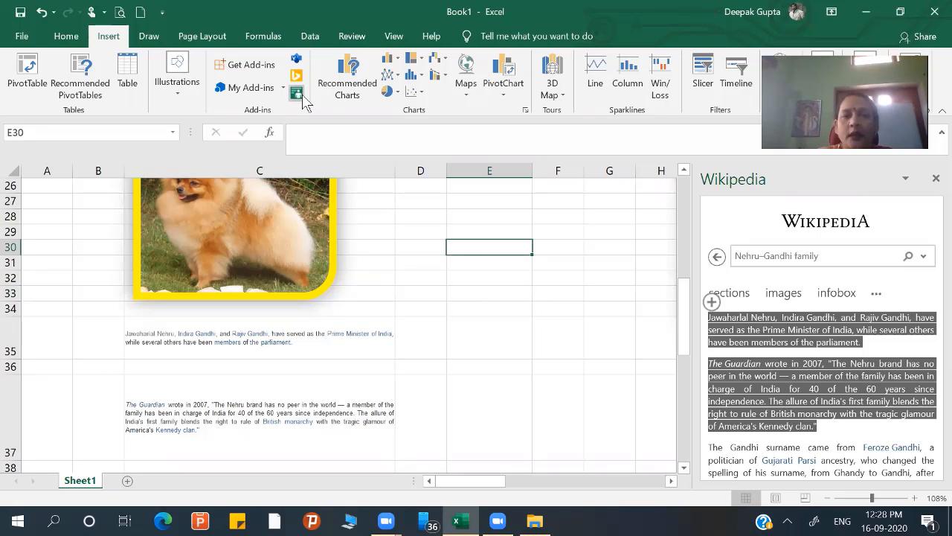